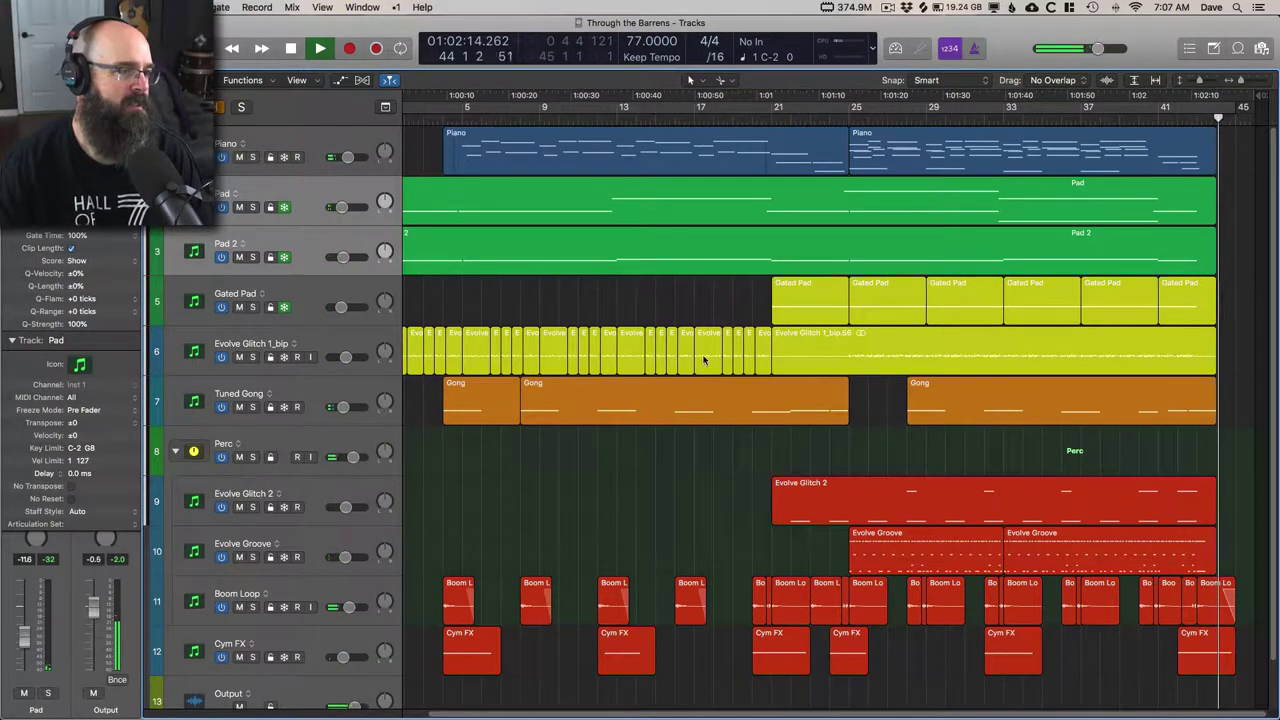
# Stop playback and unfreeze the Pad, Pad 2 and Gated Pad tracks
pyautogui.press('space')
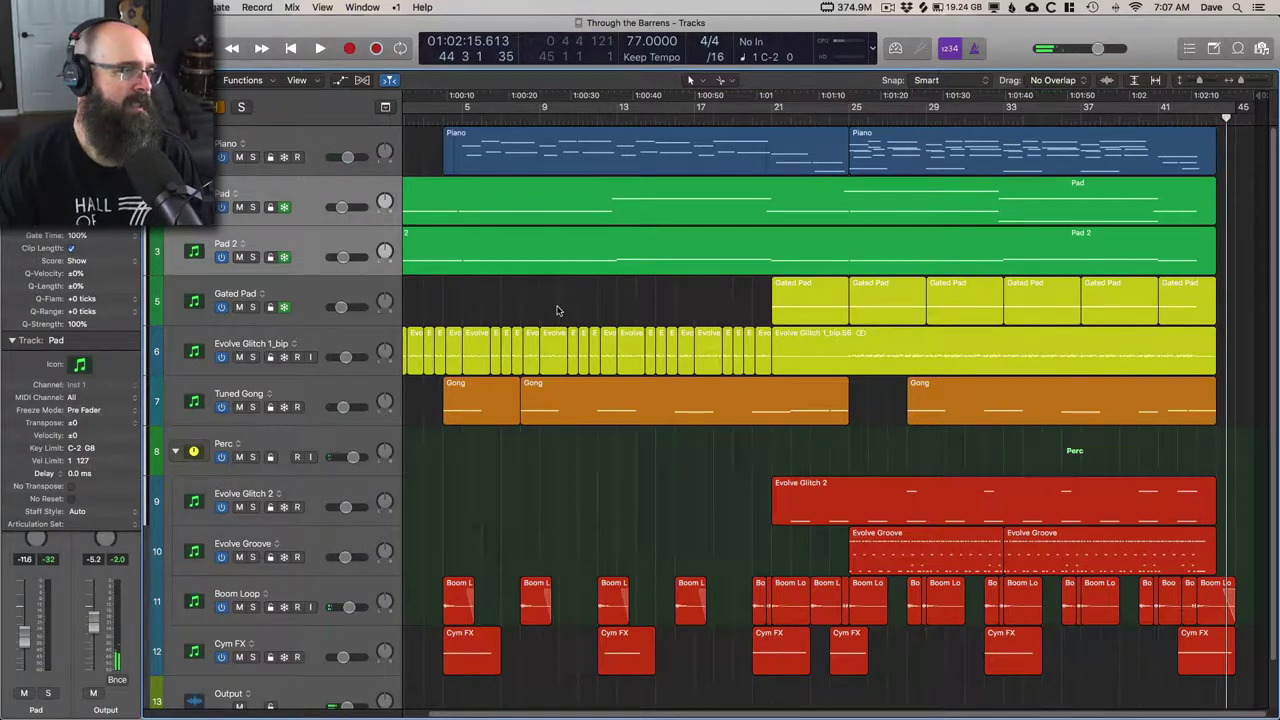
pyautogui.hscroll(-2, 557, 310)
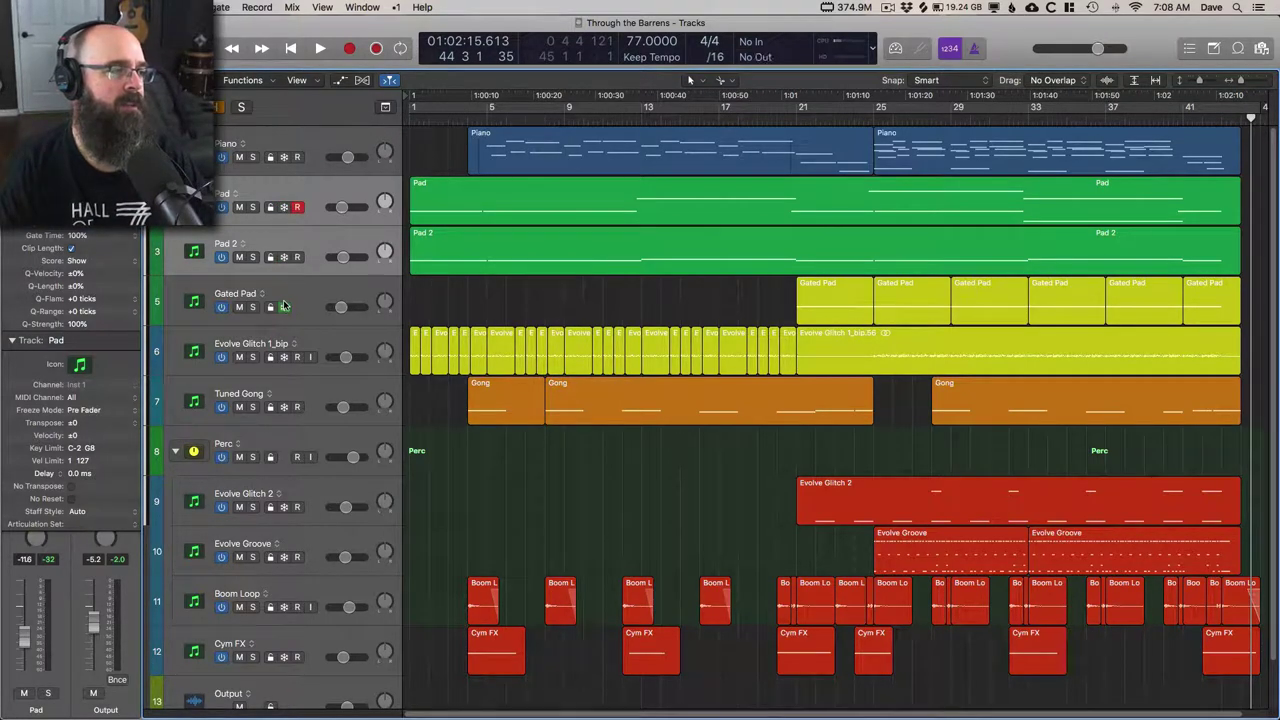
pyautogui.click(319, 250)
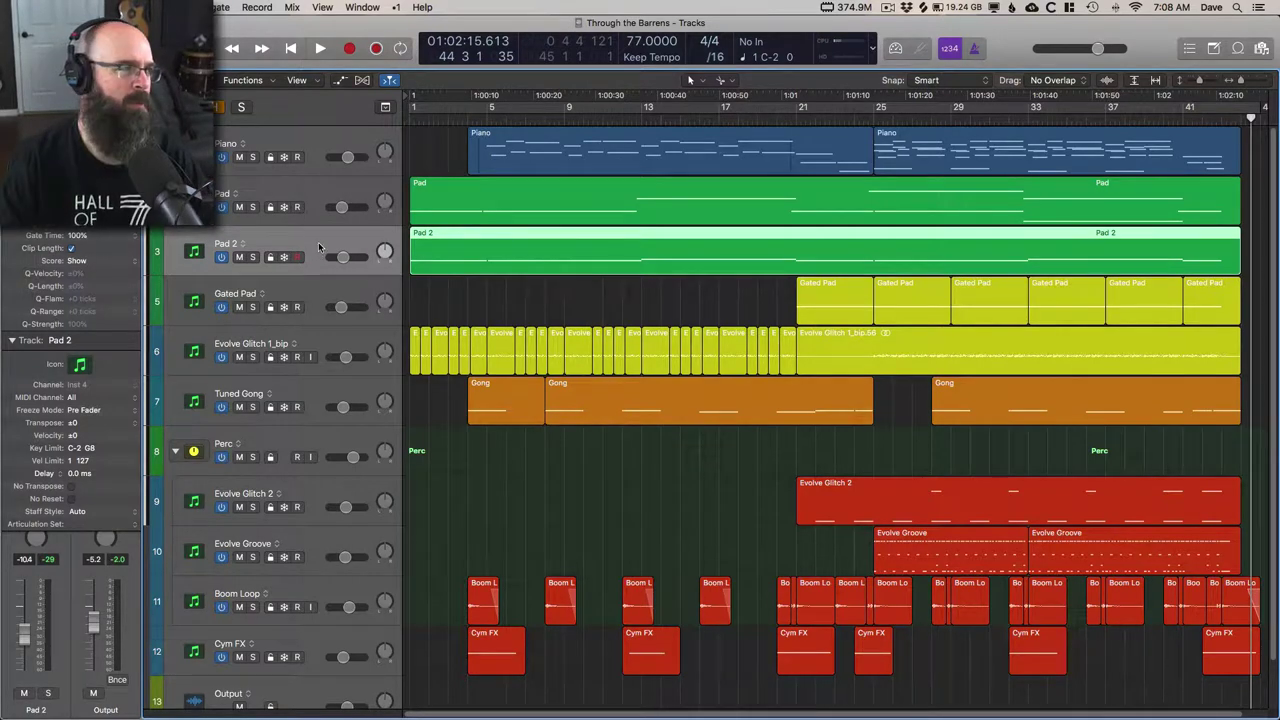
pyautogui.scroll(-5, 72, 400)
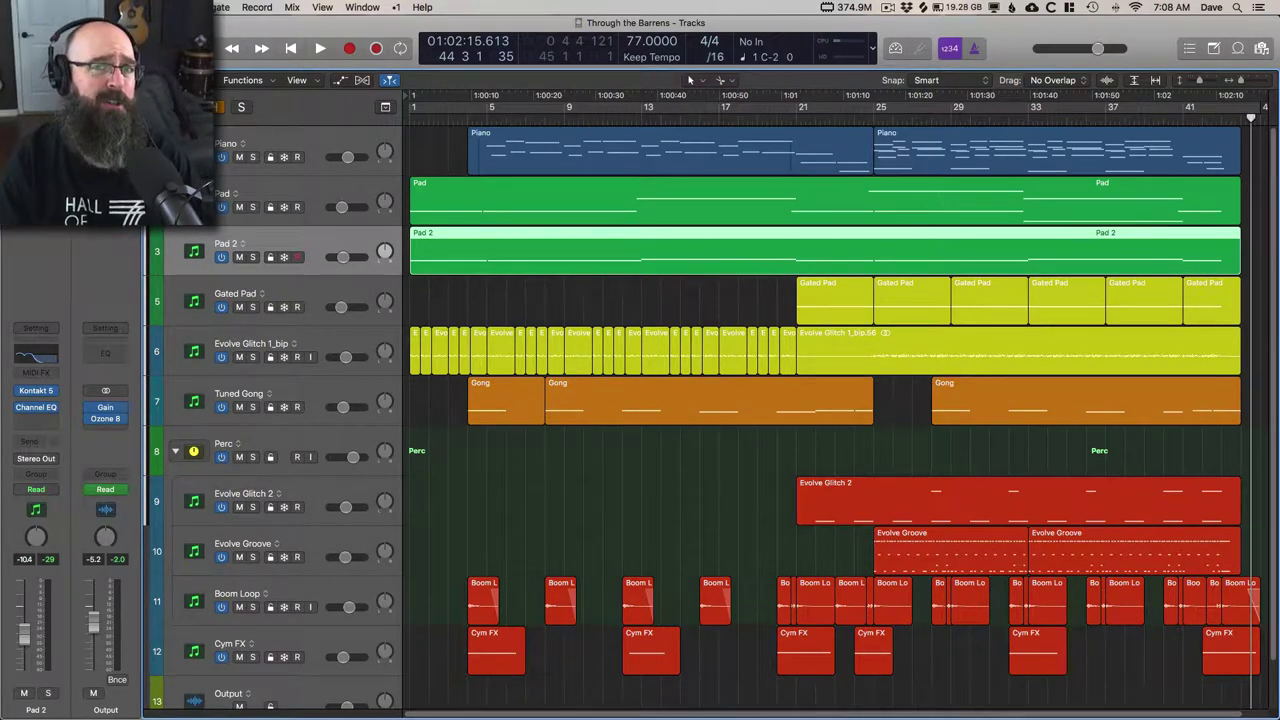
# Open the Pad track's Kontakt instrument beside the track headers and audition the track soloed
pyautogui.click(286, 193)
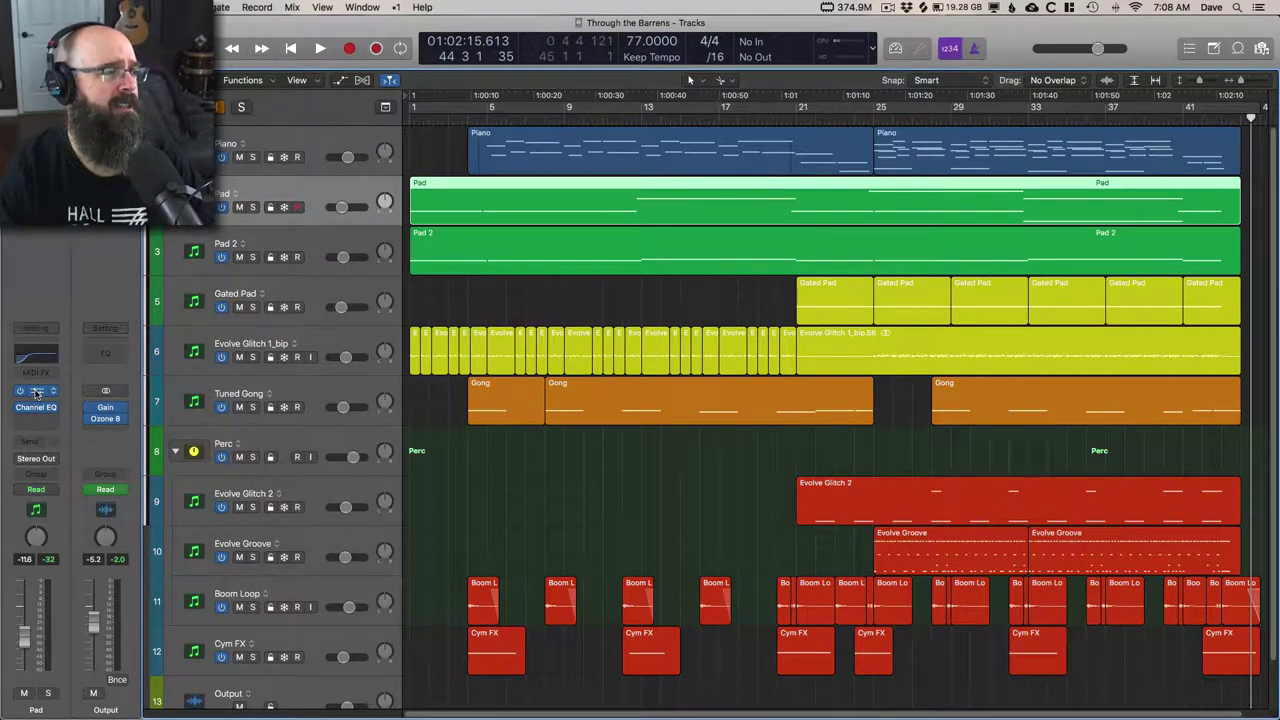
pyautogui.press('v')
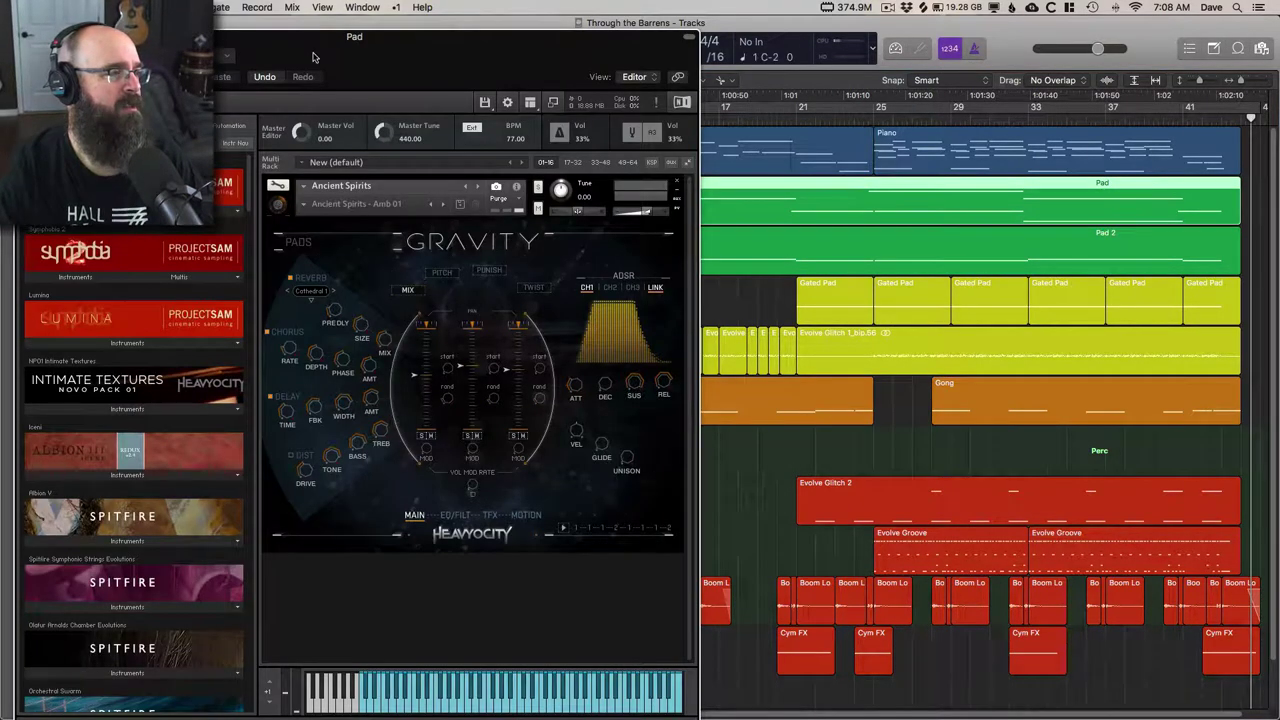
pyautogui.moveTo(317, 53); pyautogui.dragTo(768, 41)
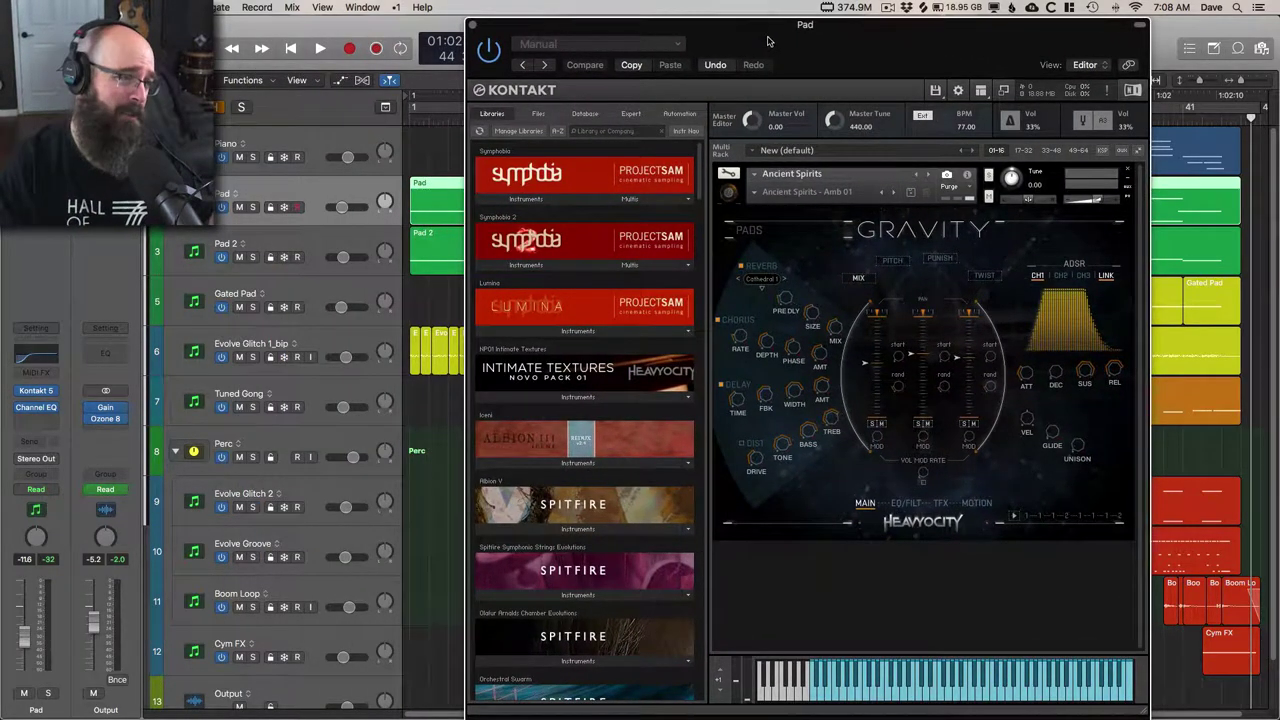
pyautogui.press('s')
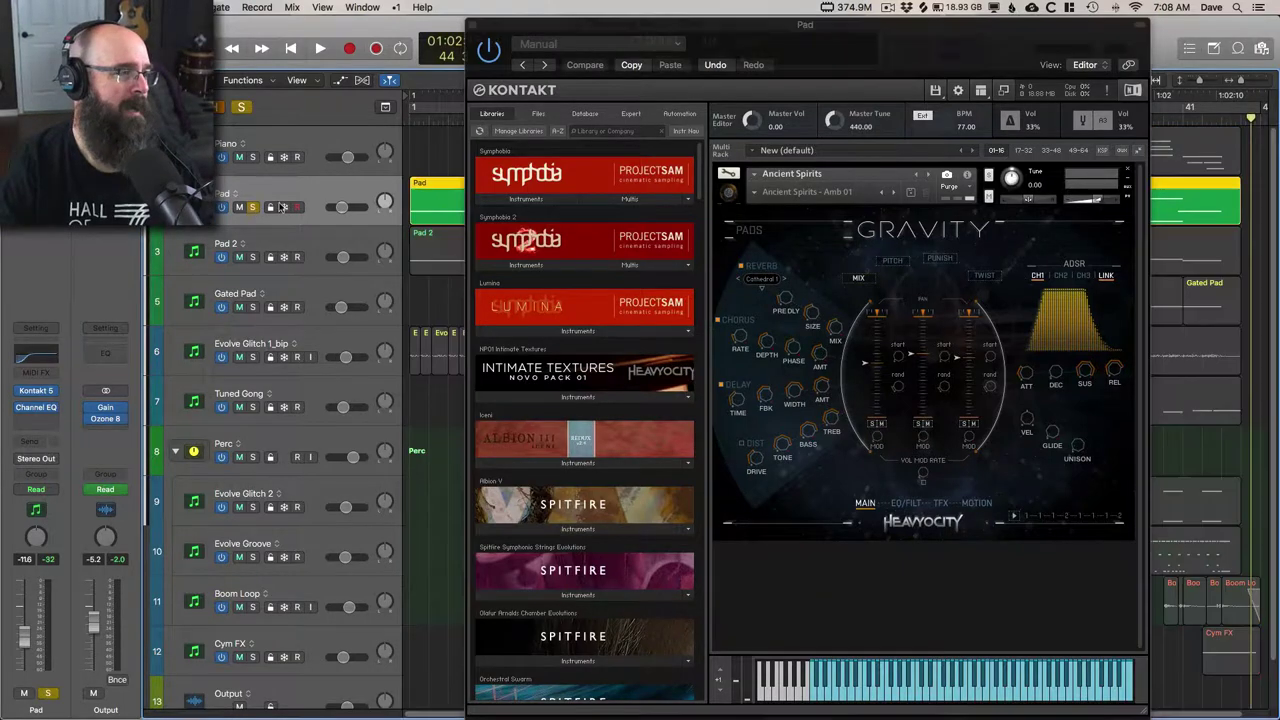
pyautogui.press('space')
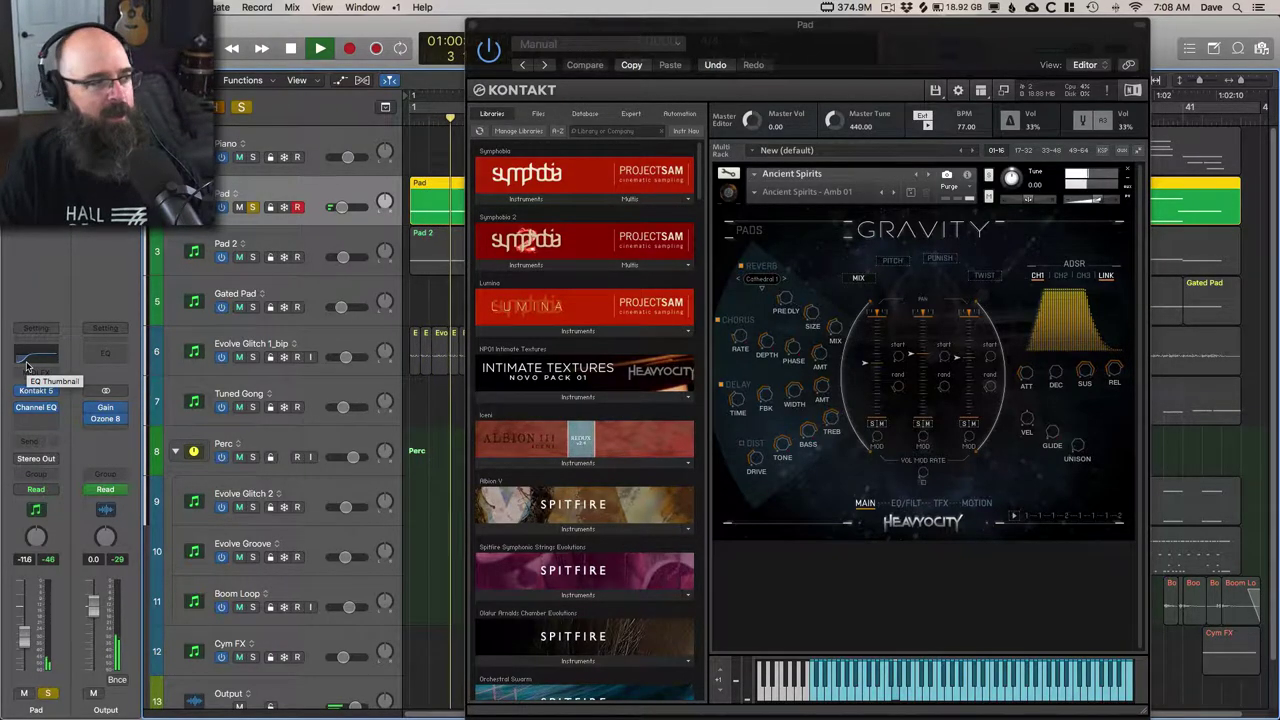
# Solo Pad 2 as well, then play both pads with Pad 2's Kontakt instrument open
pyautogui.click(254, 258)
pyautogui.press('space')
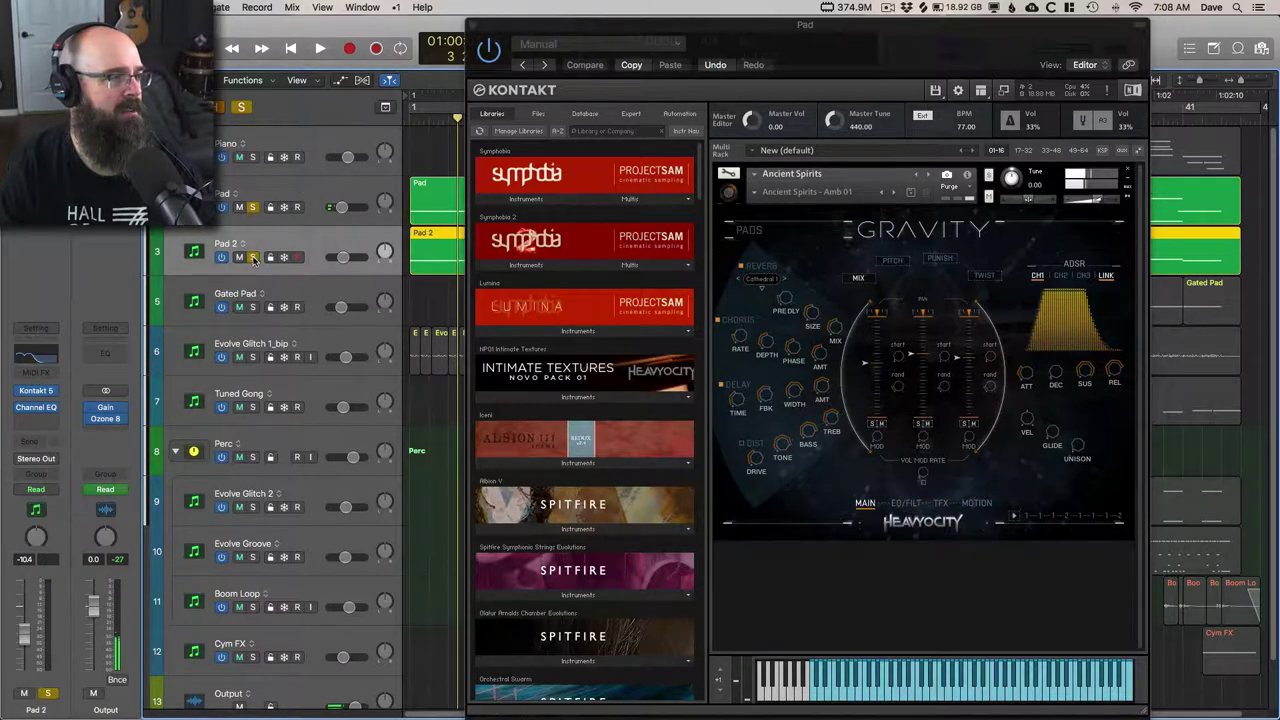
pyautogui.click(37, 392)
pyautogui.moveTo(351, 40); pyautogui.dragTo(796, 25)
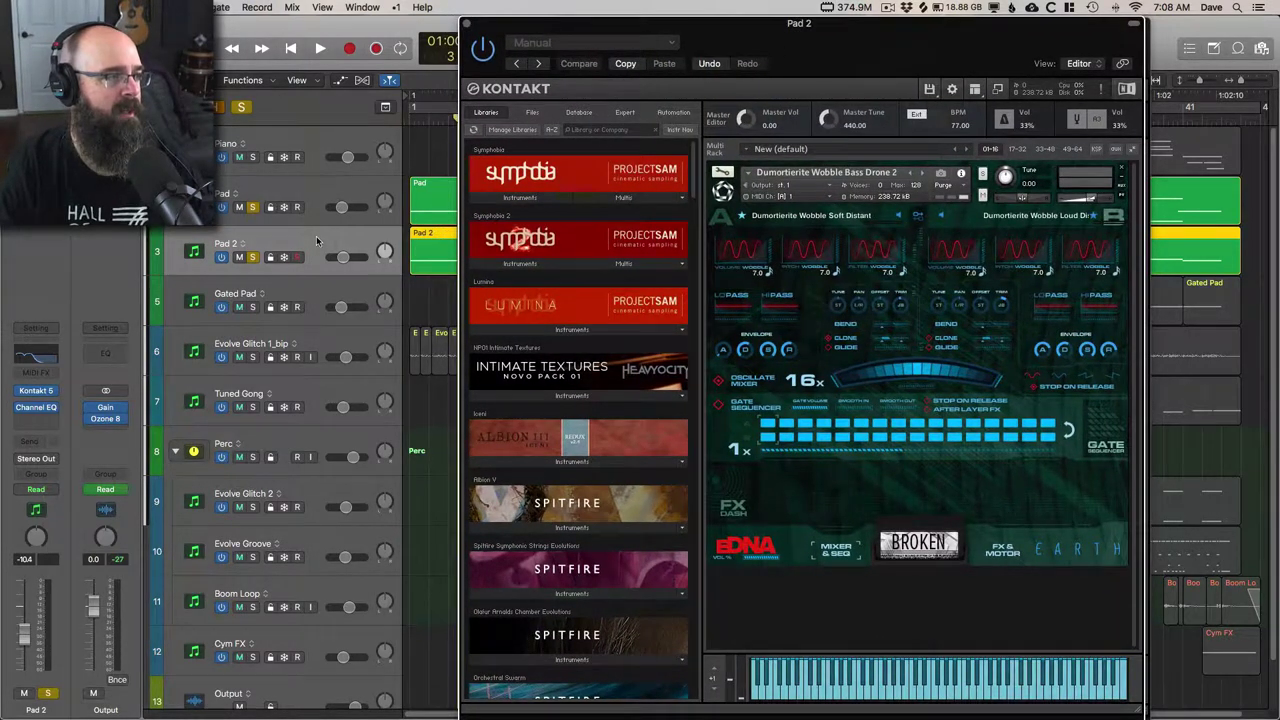
pyautogui.press('space')
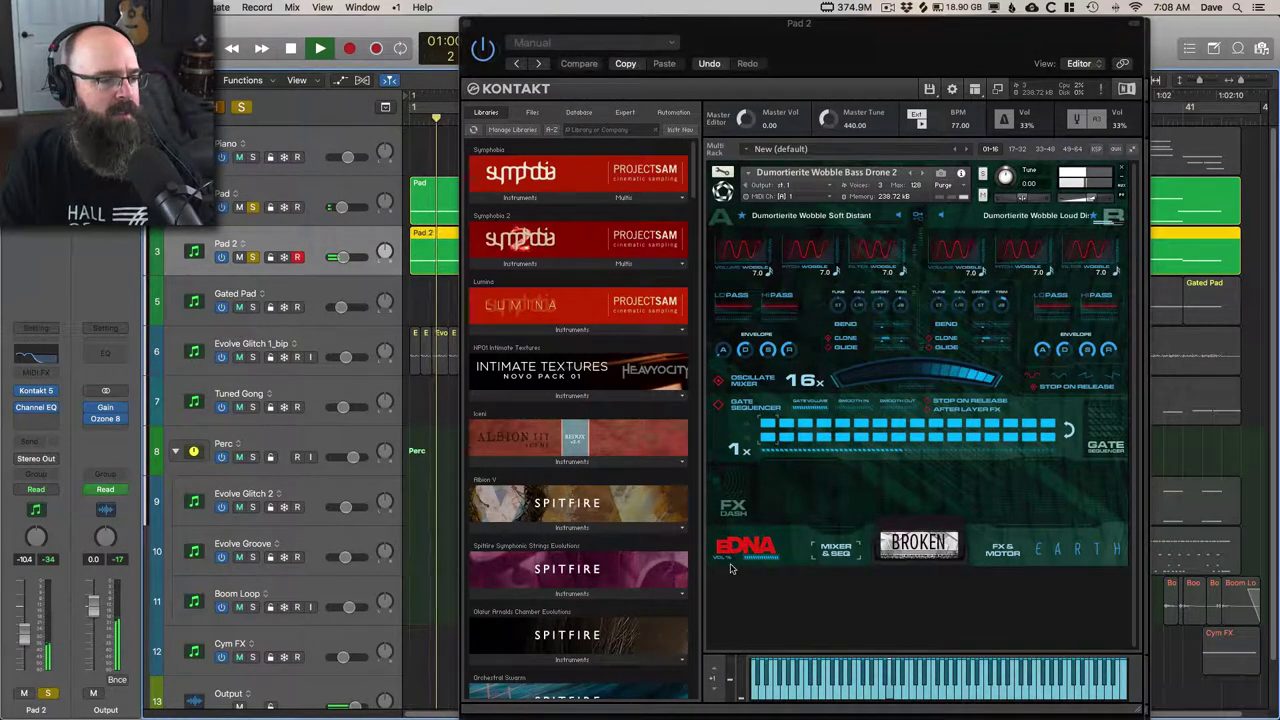
# Compare Pad 2 alone with both pads by toggling Pad's solo, then close the Kontakt window and stop playback
pyautogui.click(253, 207)
pyautogui.click(304, 195)
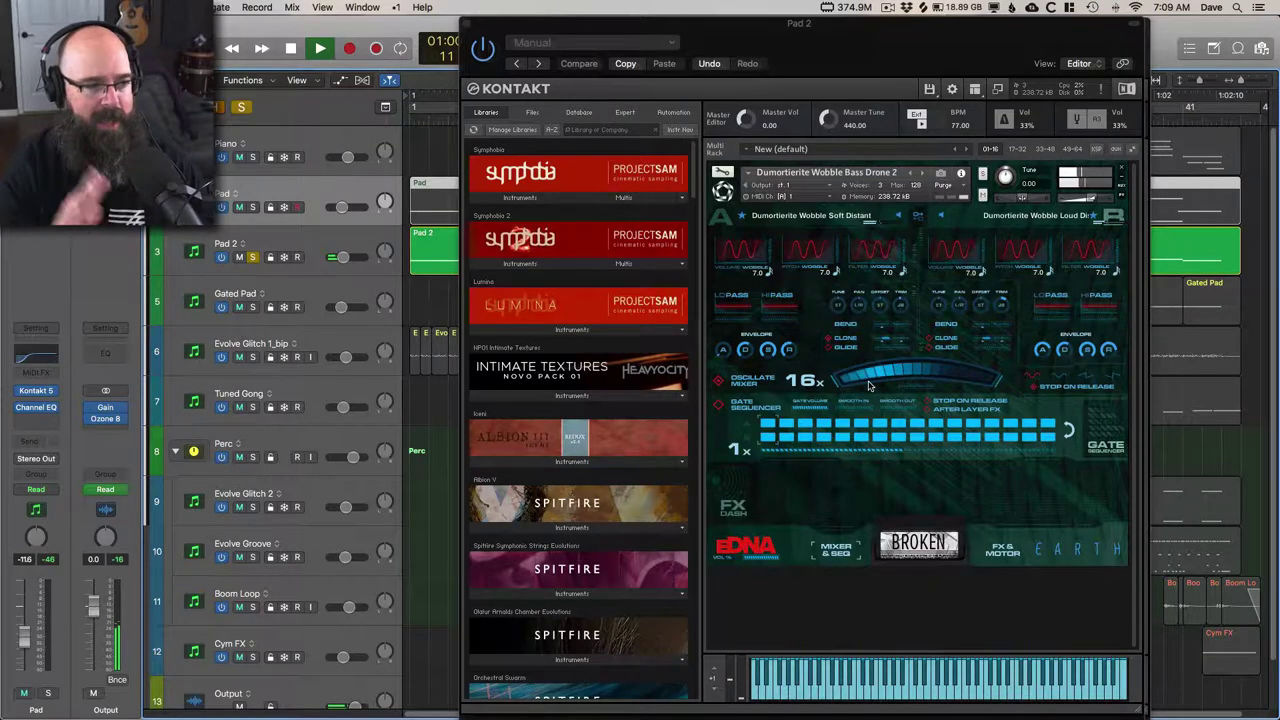
pyautogui.click(251, 207)
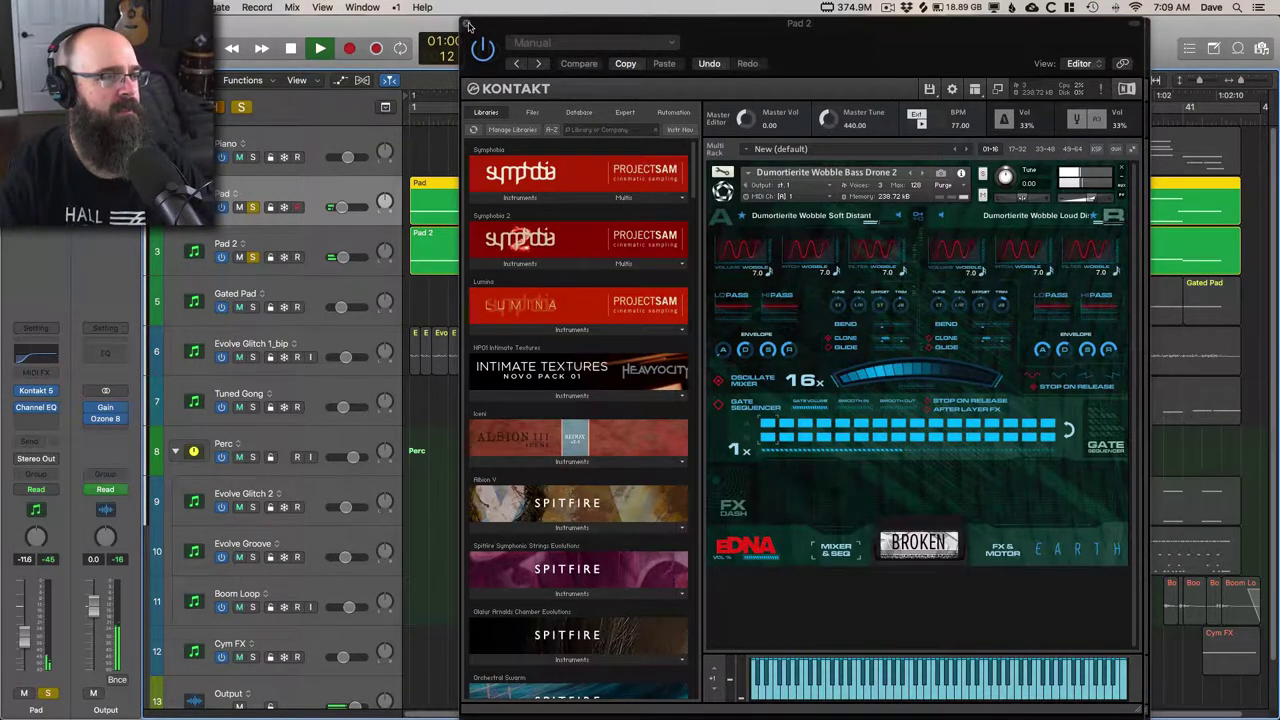
pyautogui.click(468, 24)
pyautogui.click(478, 26)
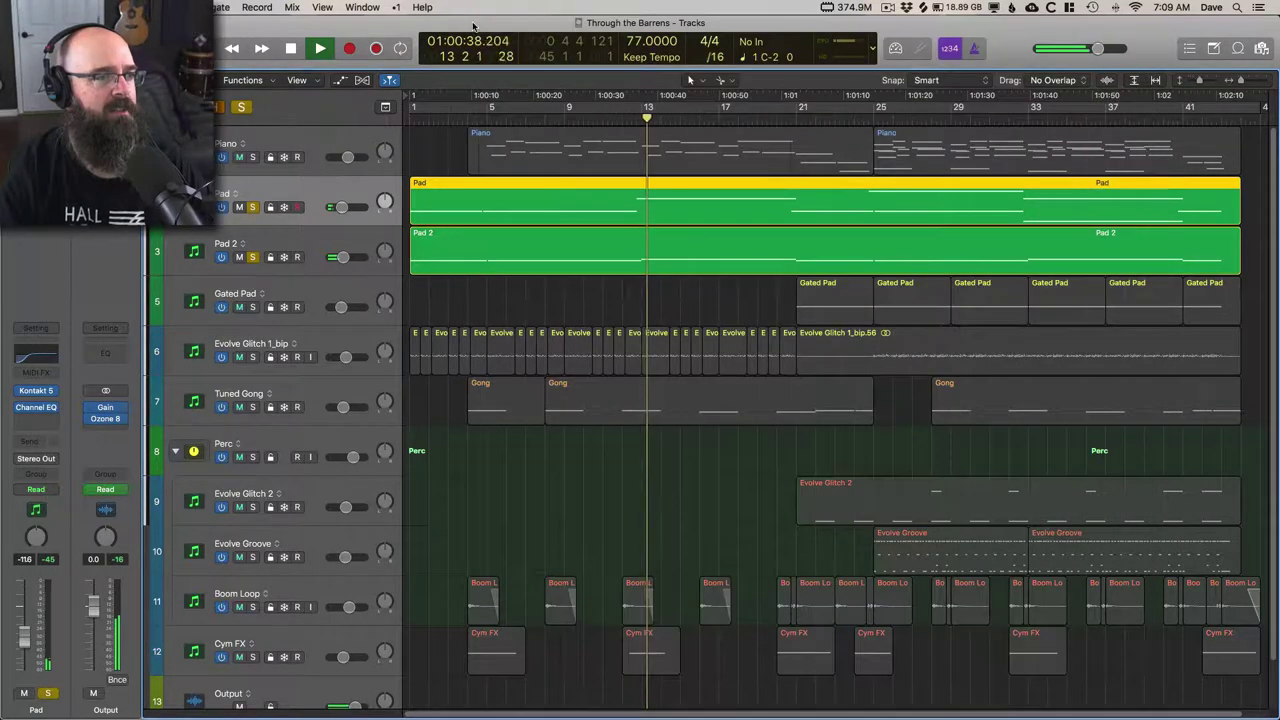
pyautogui.press('space')
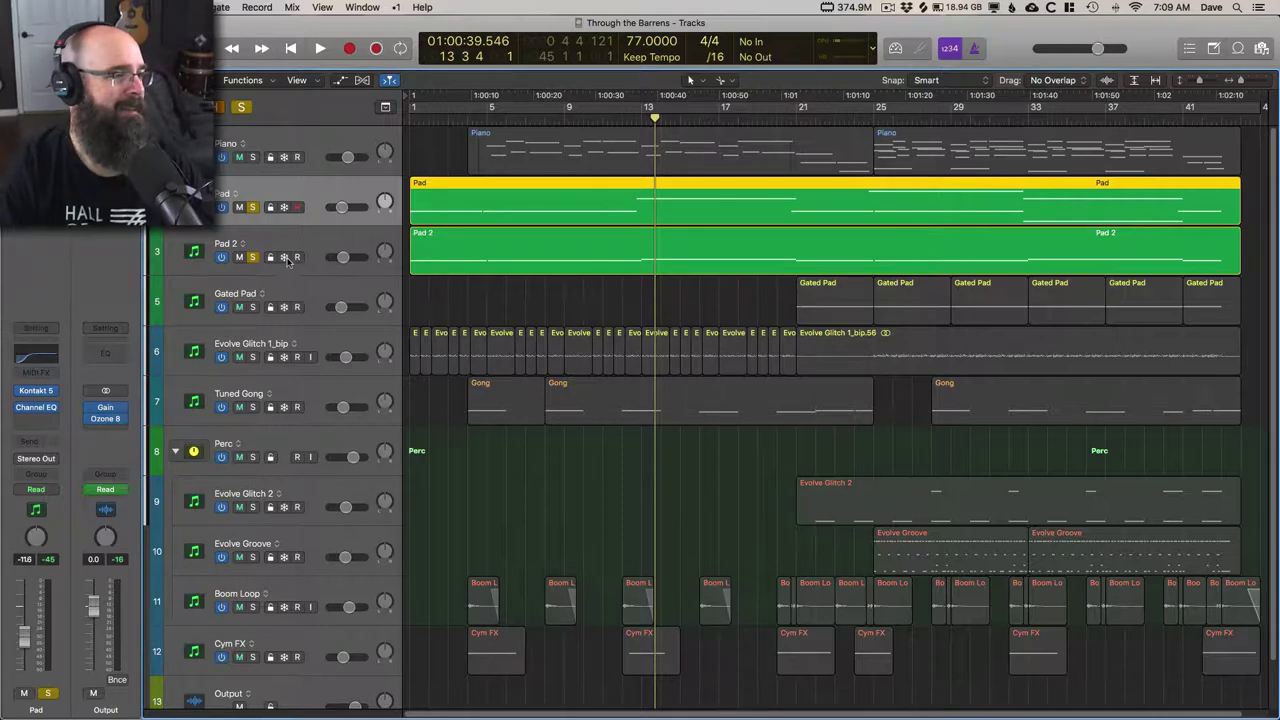
# Freeze the Pad and Pad 2 tracks and play them soloed from the start of the song
pyautogui.press('space')
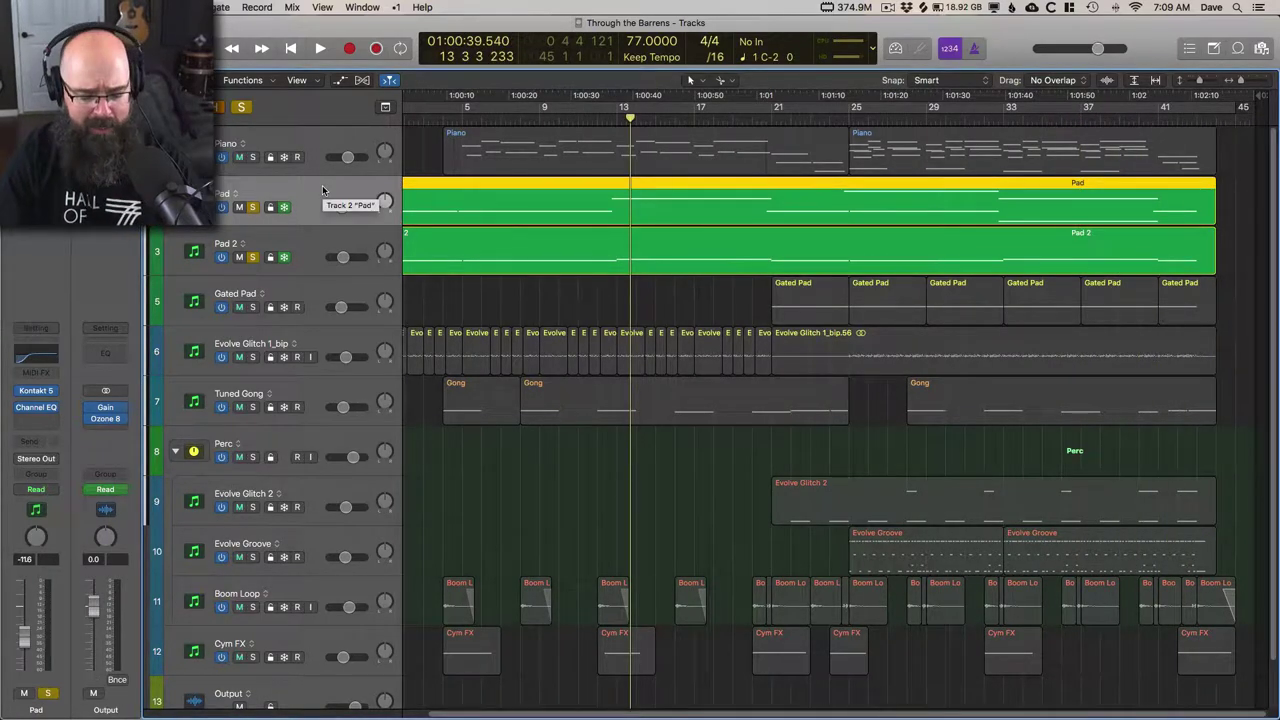
pyautogui.press('Return')
pyautogui.press('space')
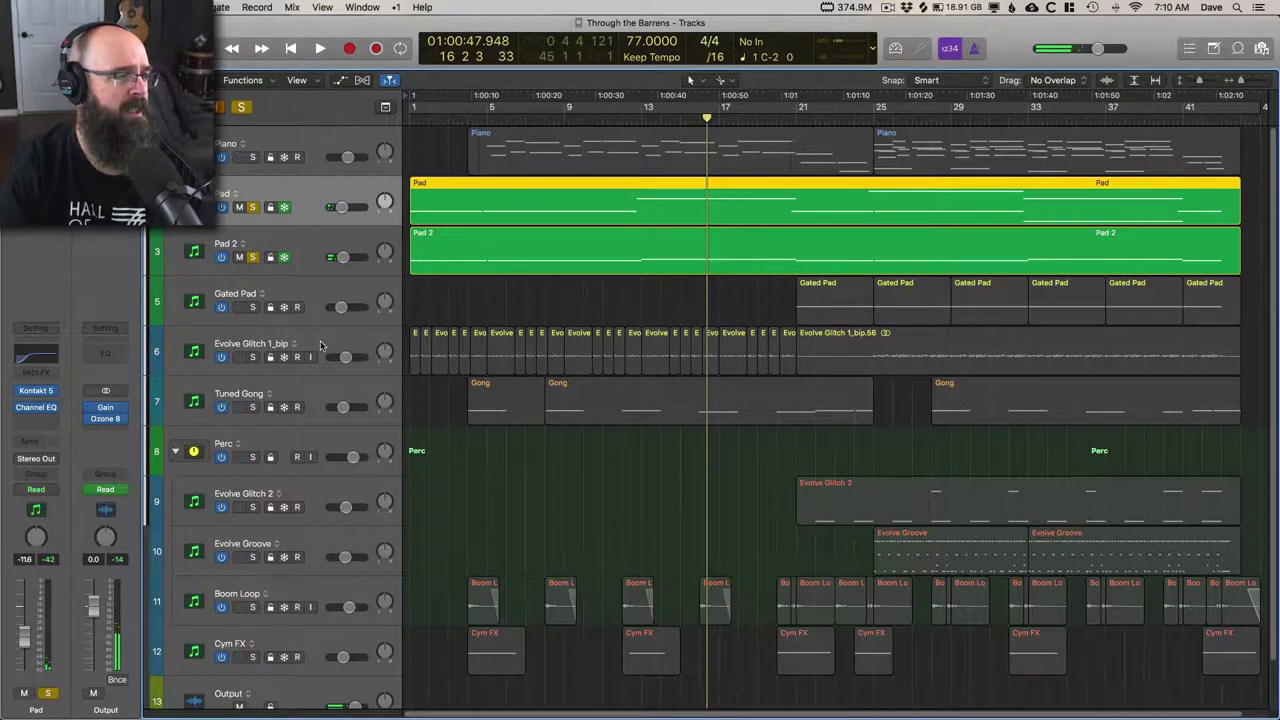
# Solo the Evolve Glitch 1_bip track and remove the solo from Pad and Pad 2
pyautogui.click(287, 367)
pyautogui.click(254, 359)
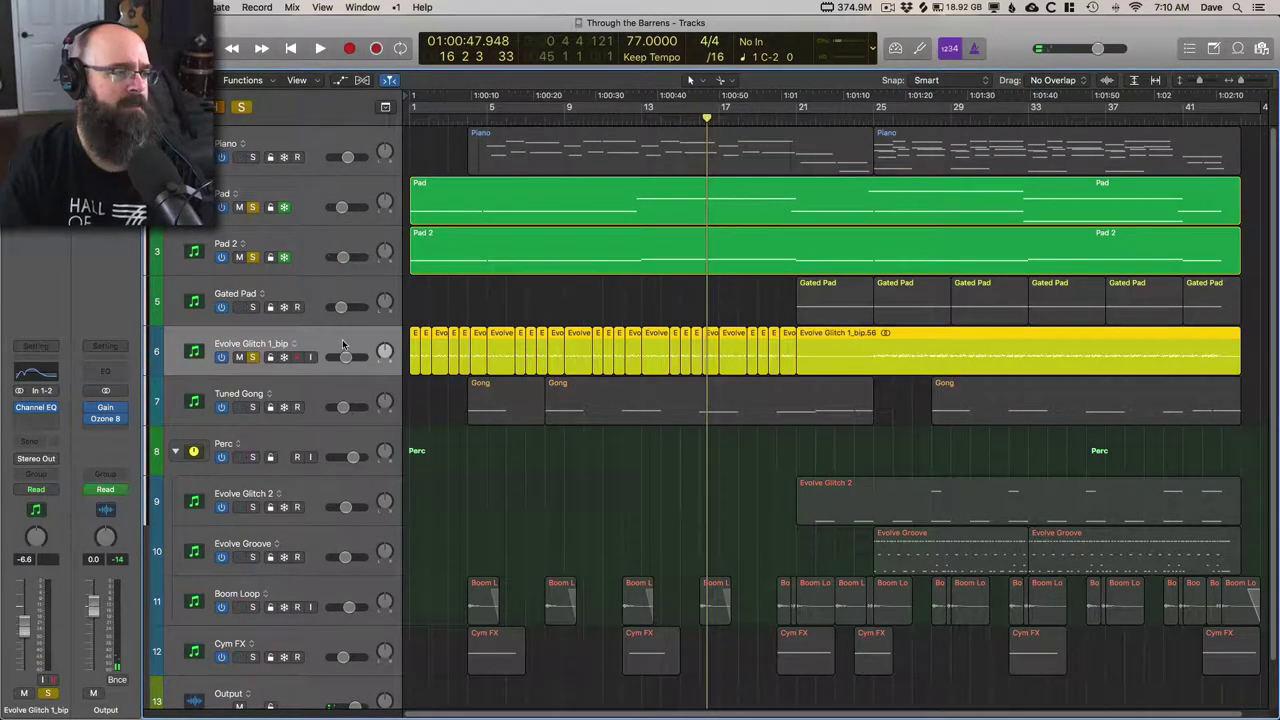
pyautogui.press('space')
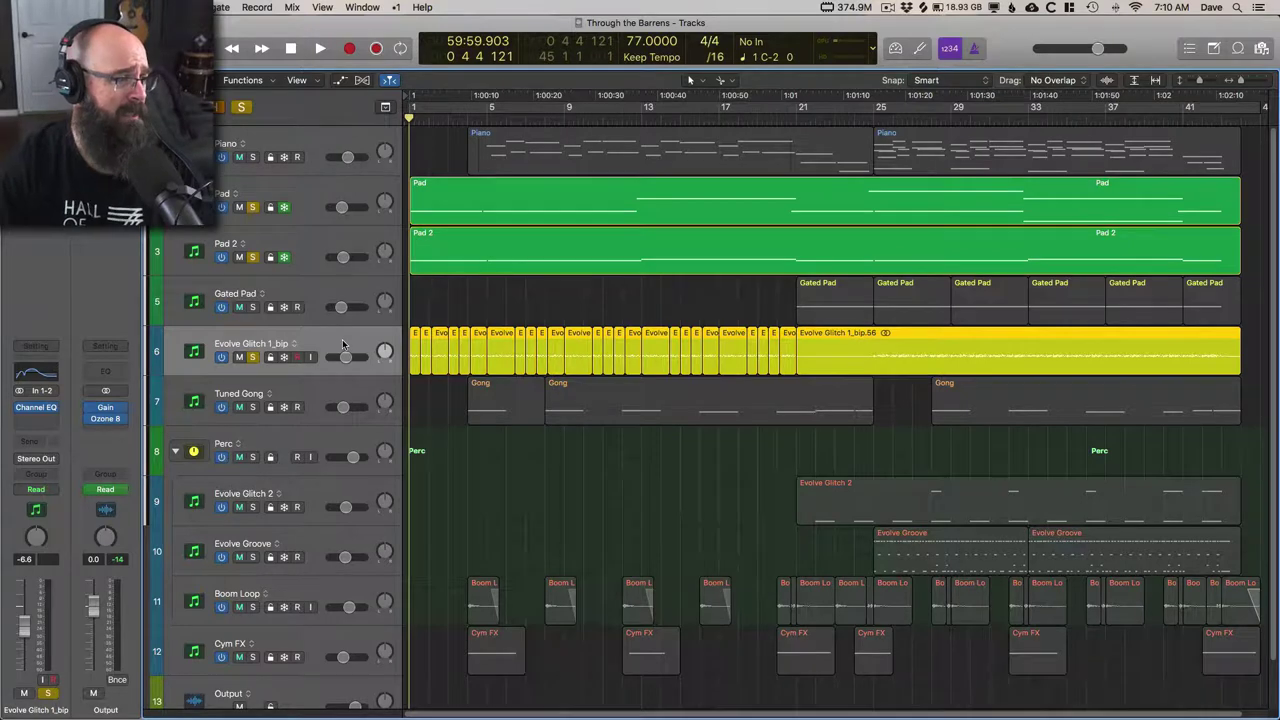
pyautogui.press('space')
pyautogui.press('space')
pyautogui.click(252, 257)
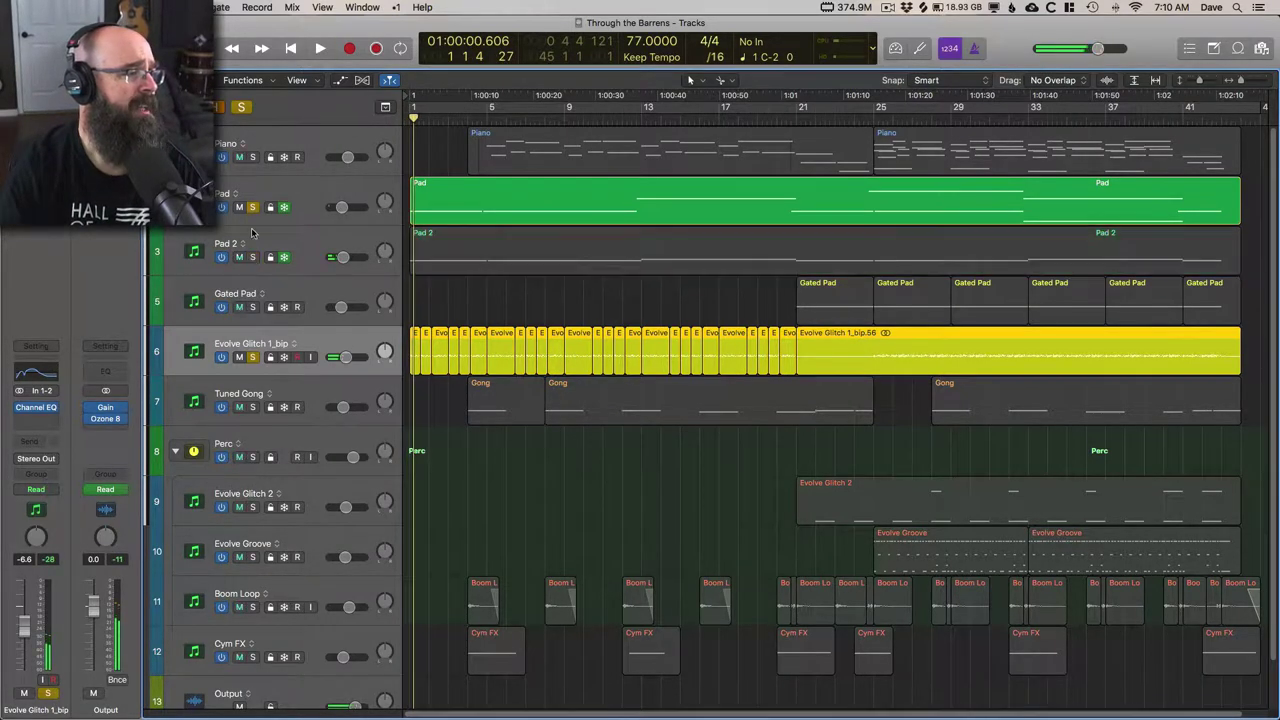
pyautogui.click(252, 207)
# Examine the Evolve Glitch 1_bip regions and audition the soloed track from about bar 24
pyautogui.press('super+Right')
pyautogui.press('super+Right')
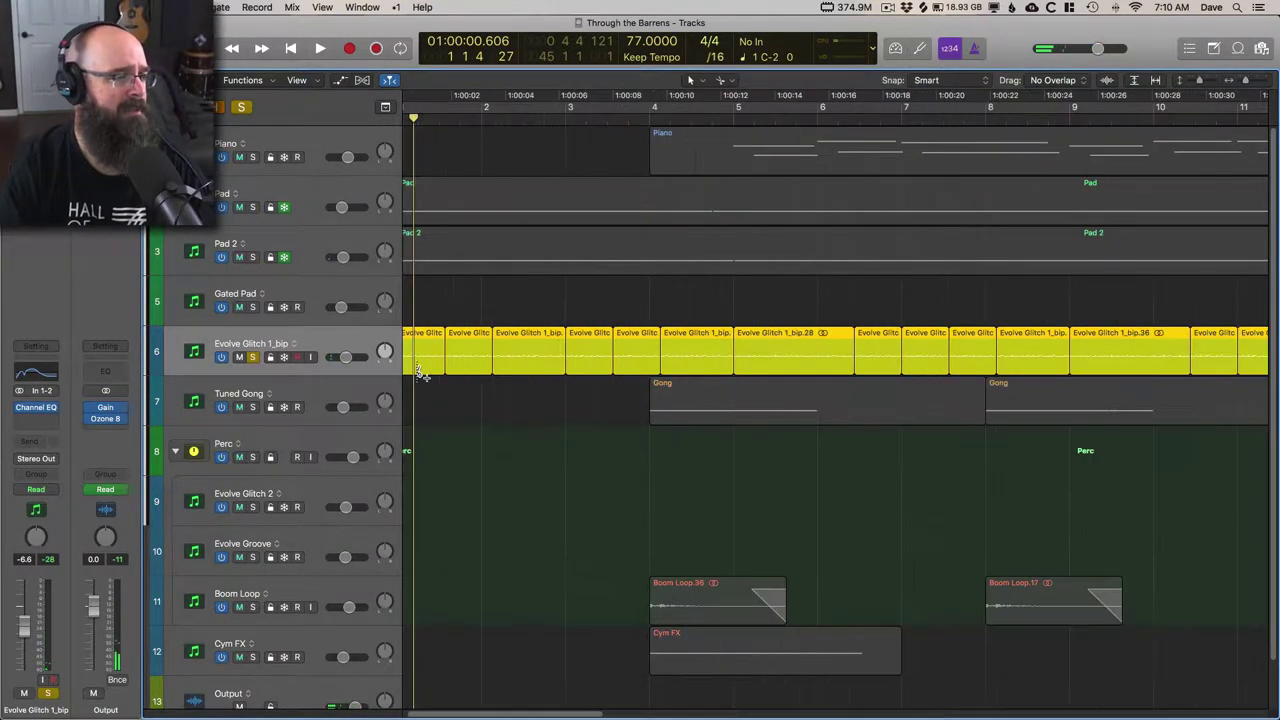
pyautogui.press('super+Down')
pyautogui.press('super+Left')
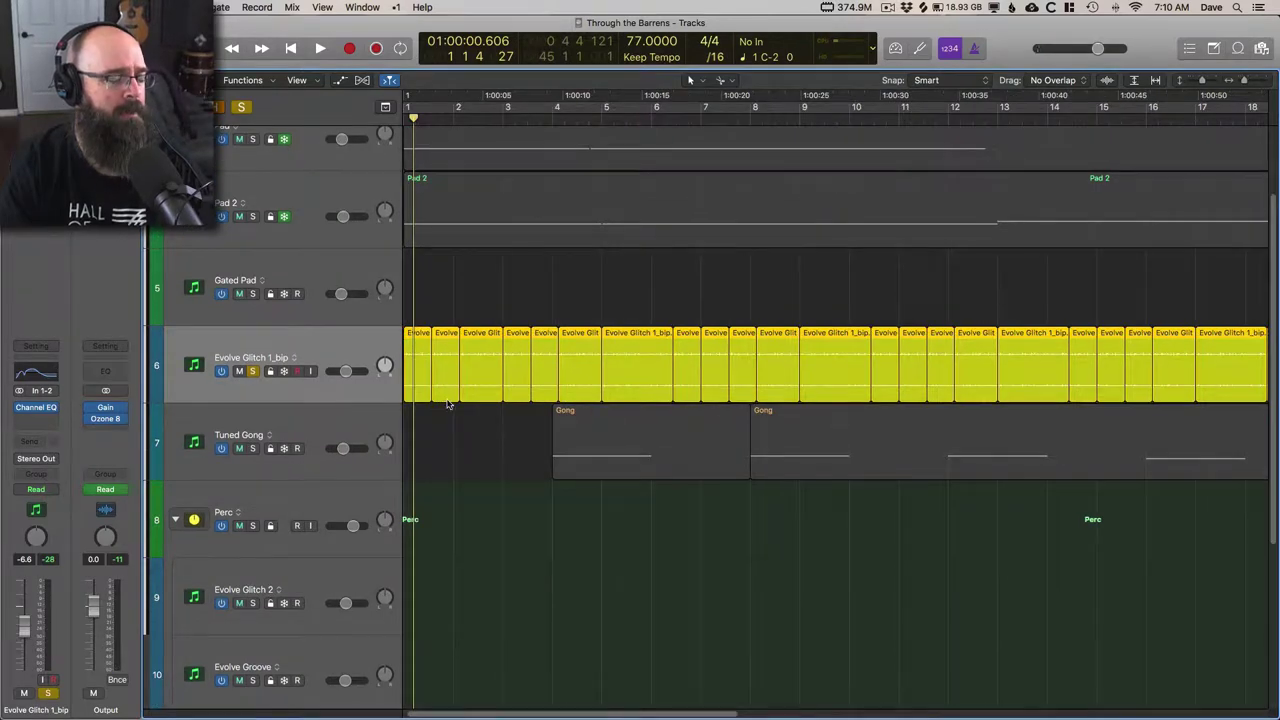
pyautogui.press('super+Left')
pyautogui.doubleClick(858, 116)
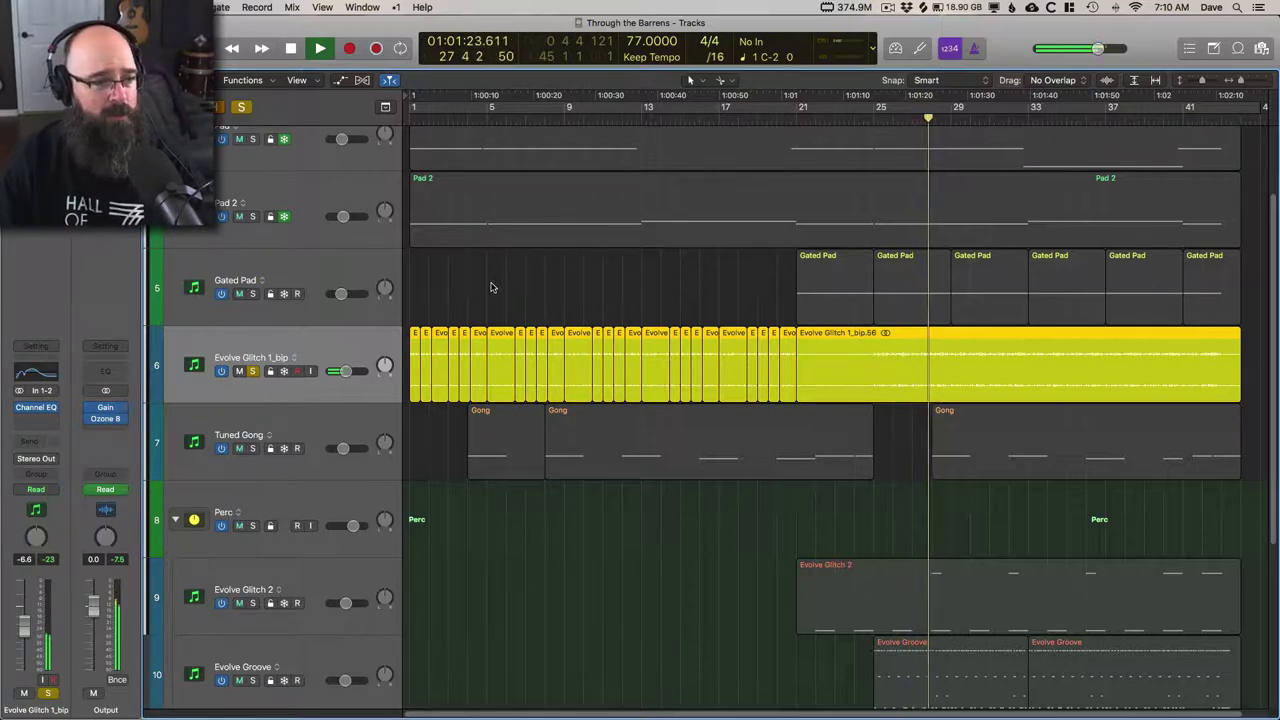
pyautogui.press('space')
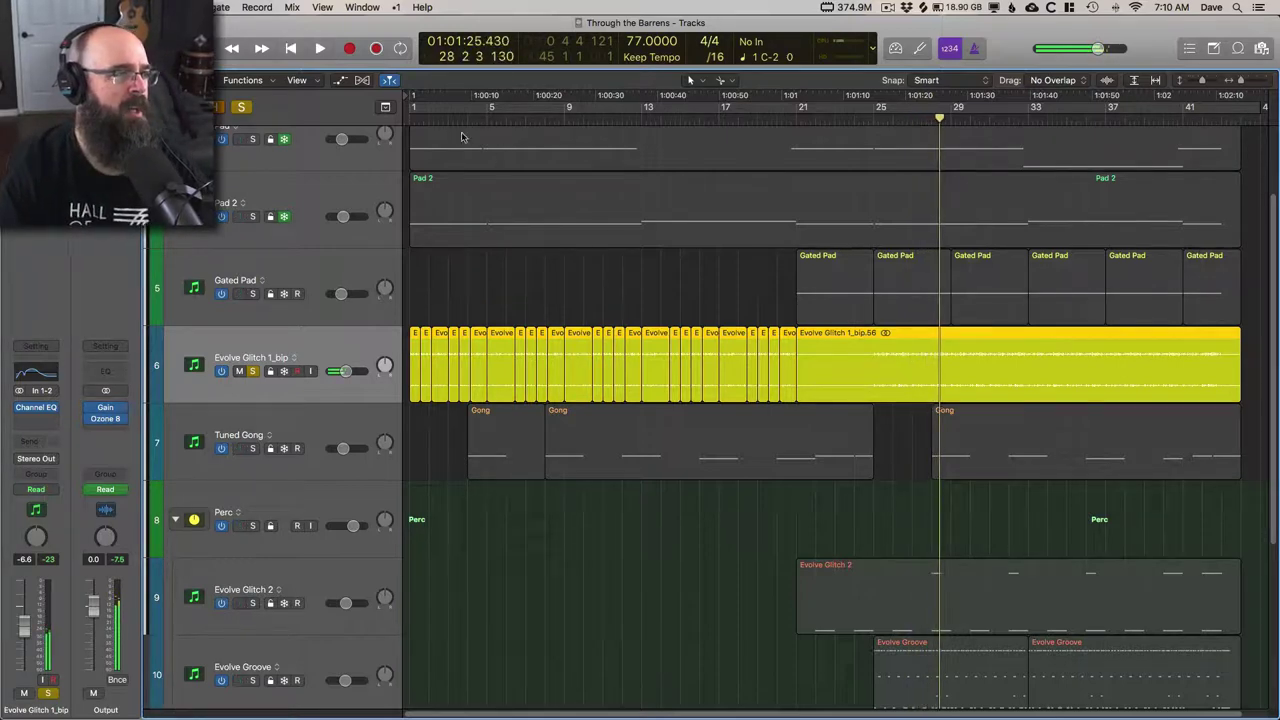
# Audition the chopped Evolve Glitch 1_bip regions from bar 1, then compare them with the long region from bar 25
pyautogui.press('Return')
pyautogui.scroll(10, 449, 172)
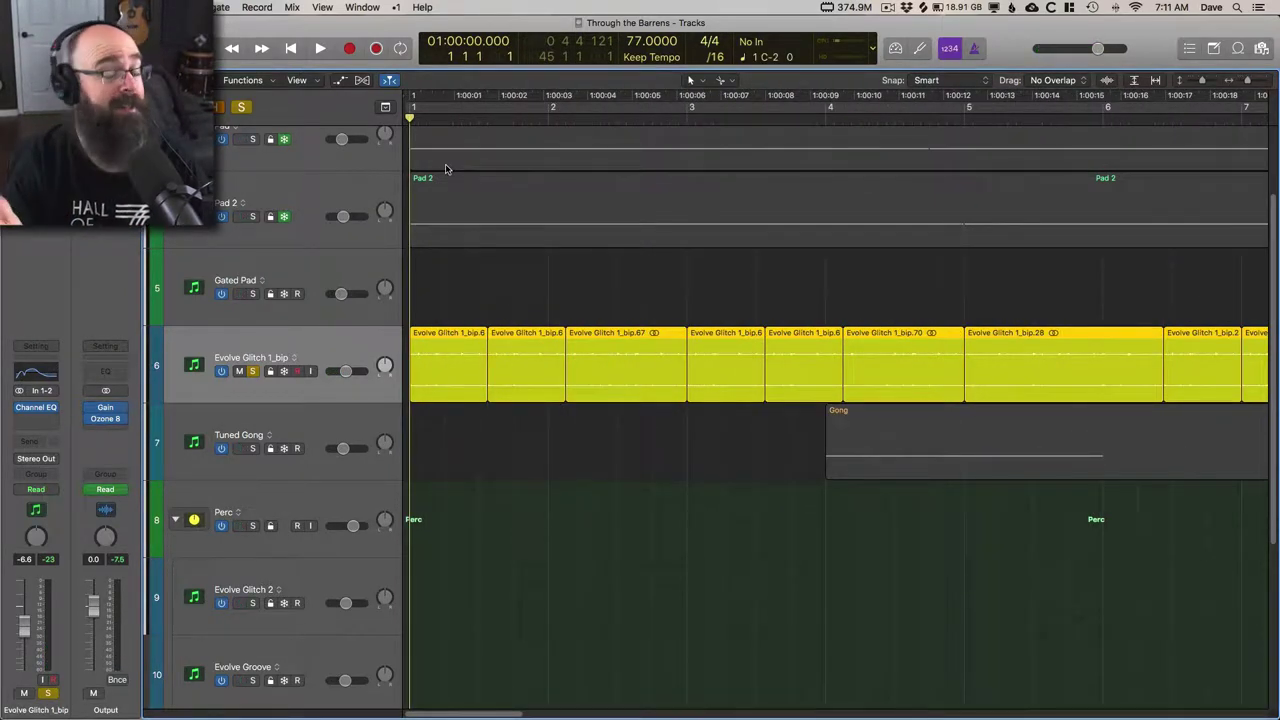
pyautogui.press('space')
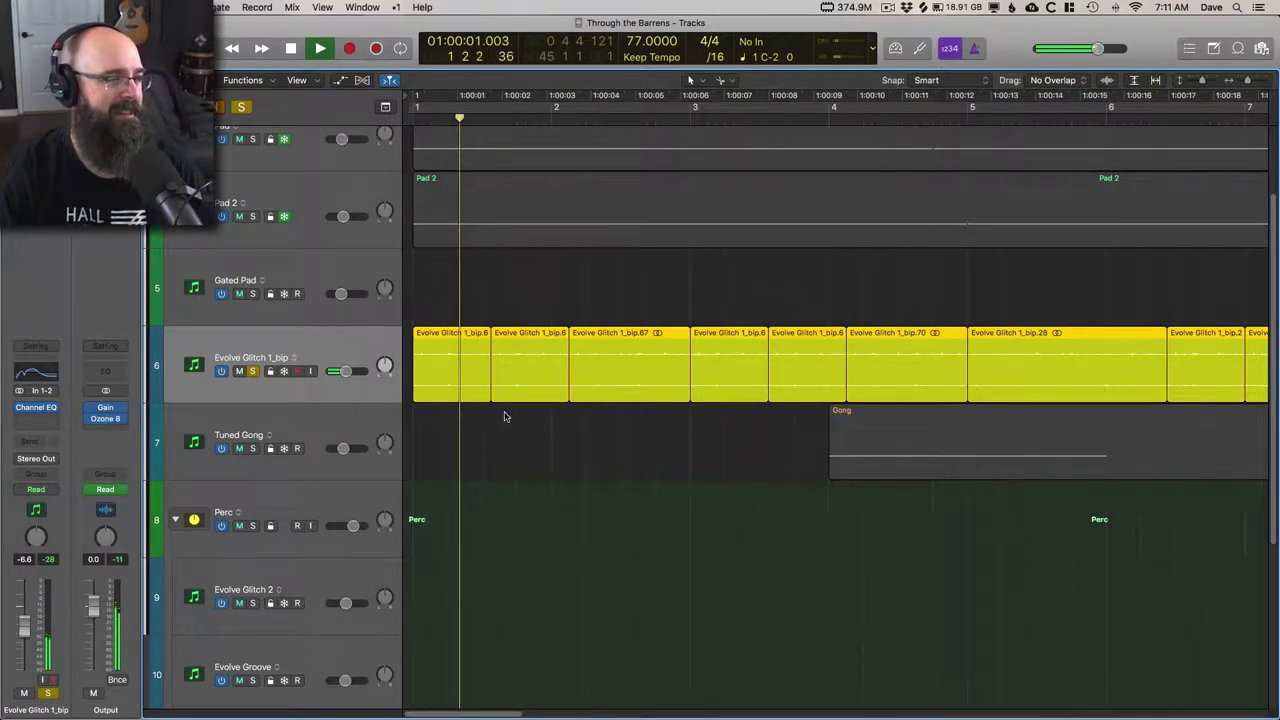
pyautogui.scroll(-3, 508, 420)
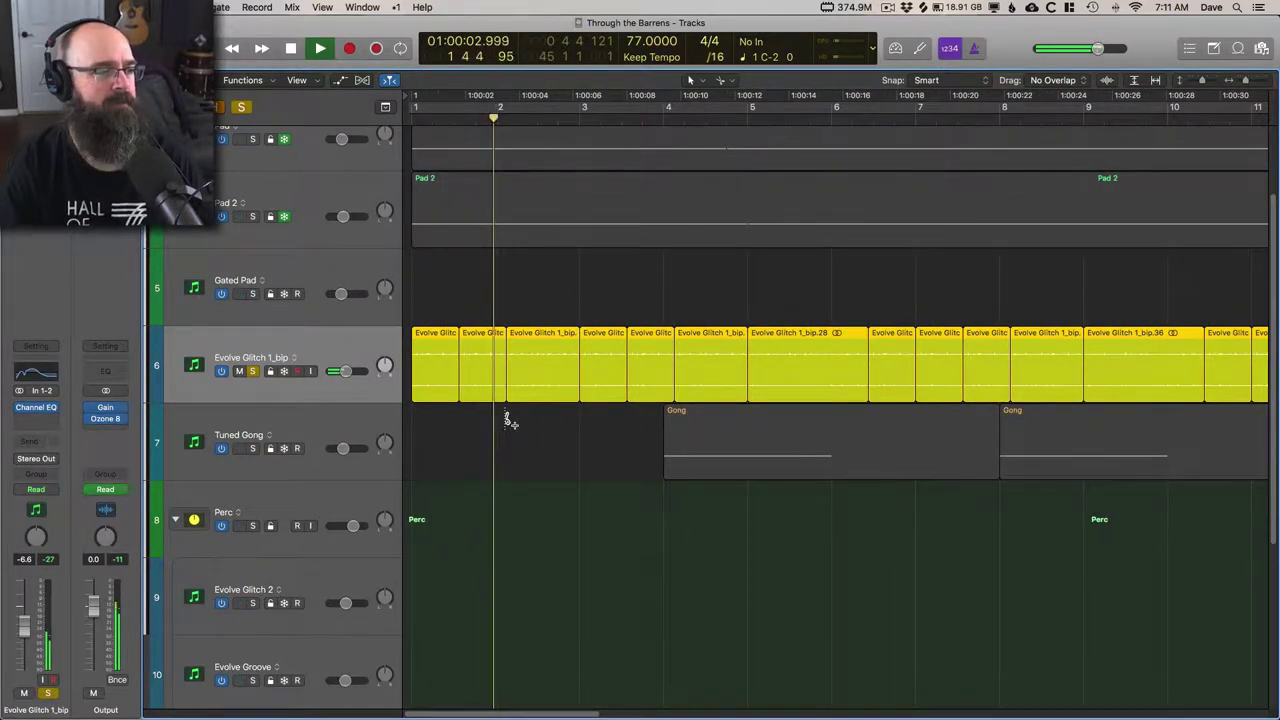
pyautogui.scroll(-3, 508, 420)
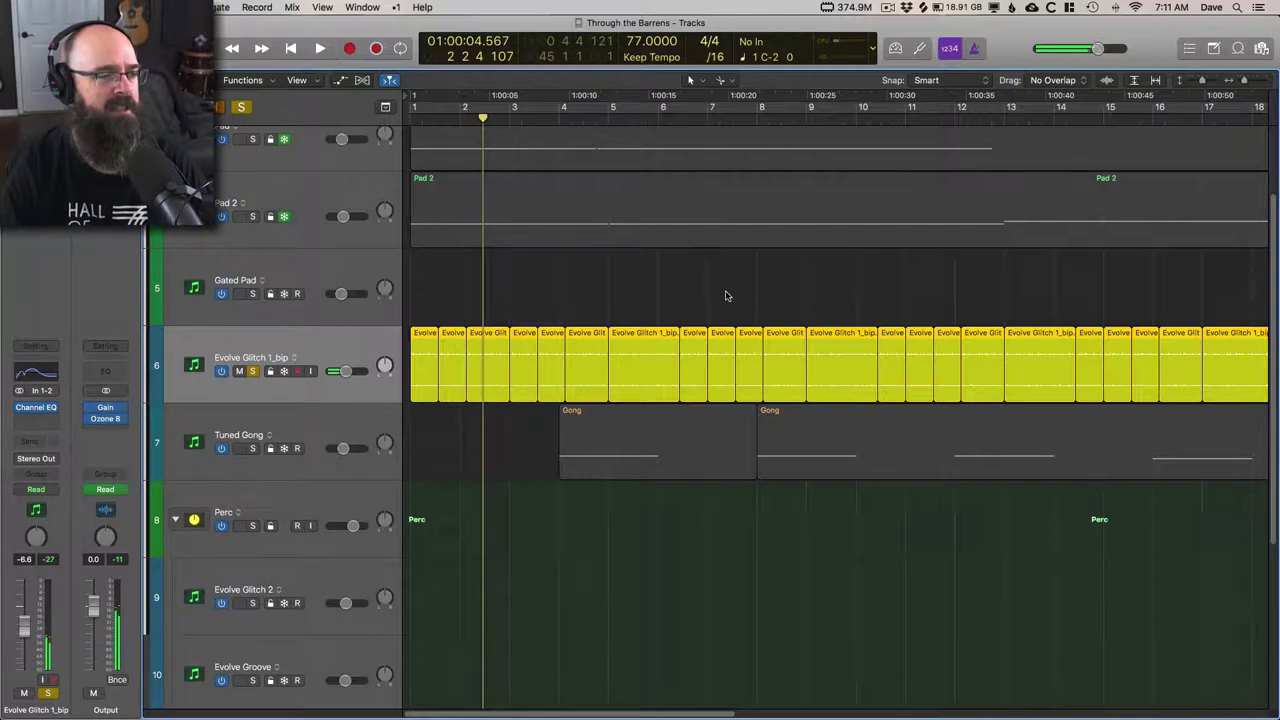
pyautogui.hscroll(10, 734, 331)
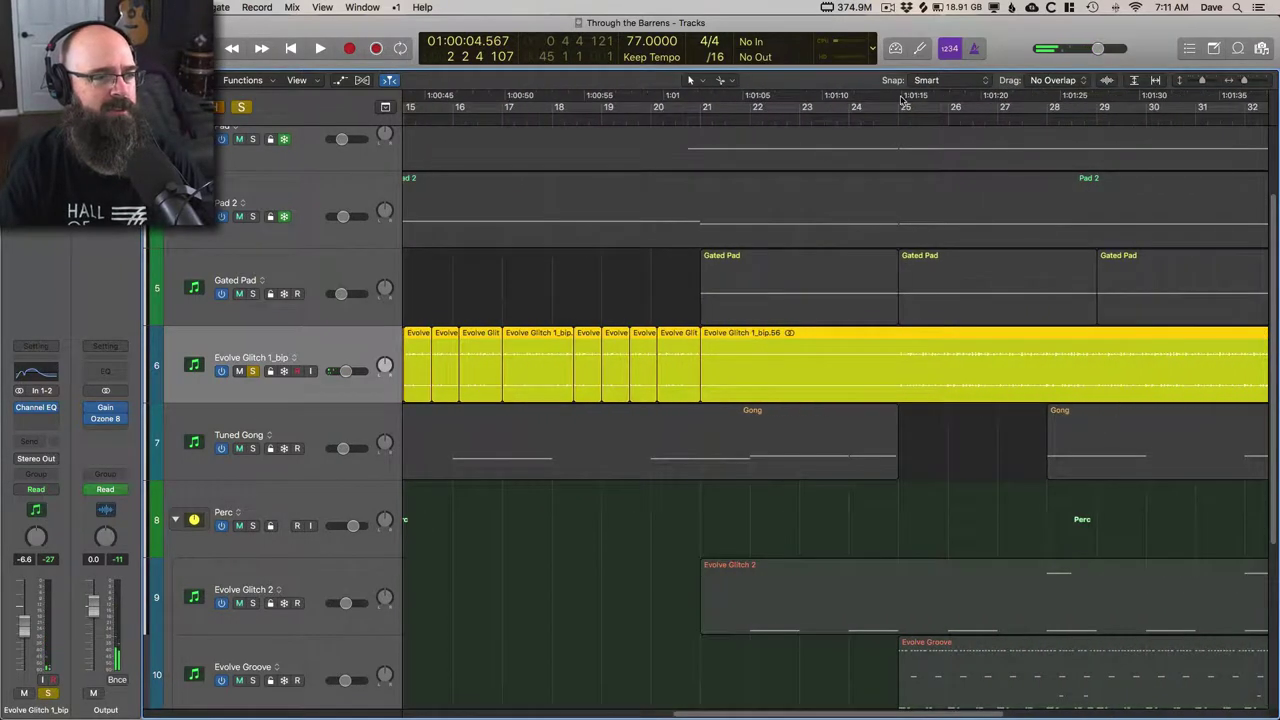
pyautogui.press('space')
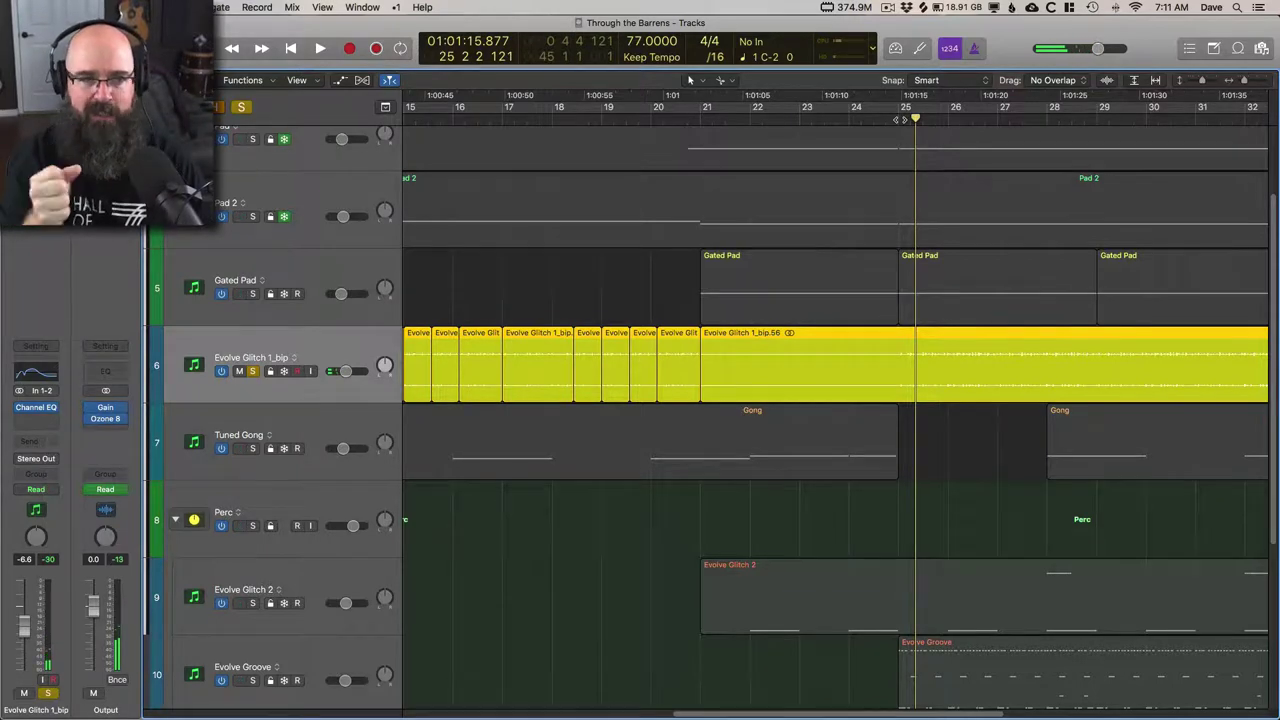
# Play from the start, solo the Tuned Gong track, and remove the solo from Evolve Glitch 1_bip
pyautogui.press('Return')
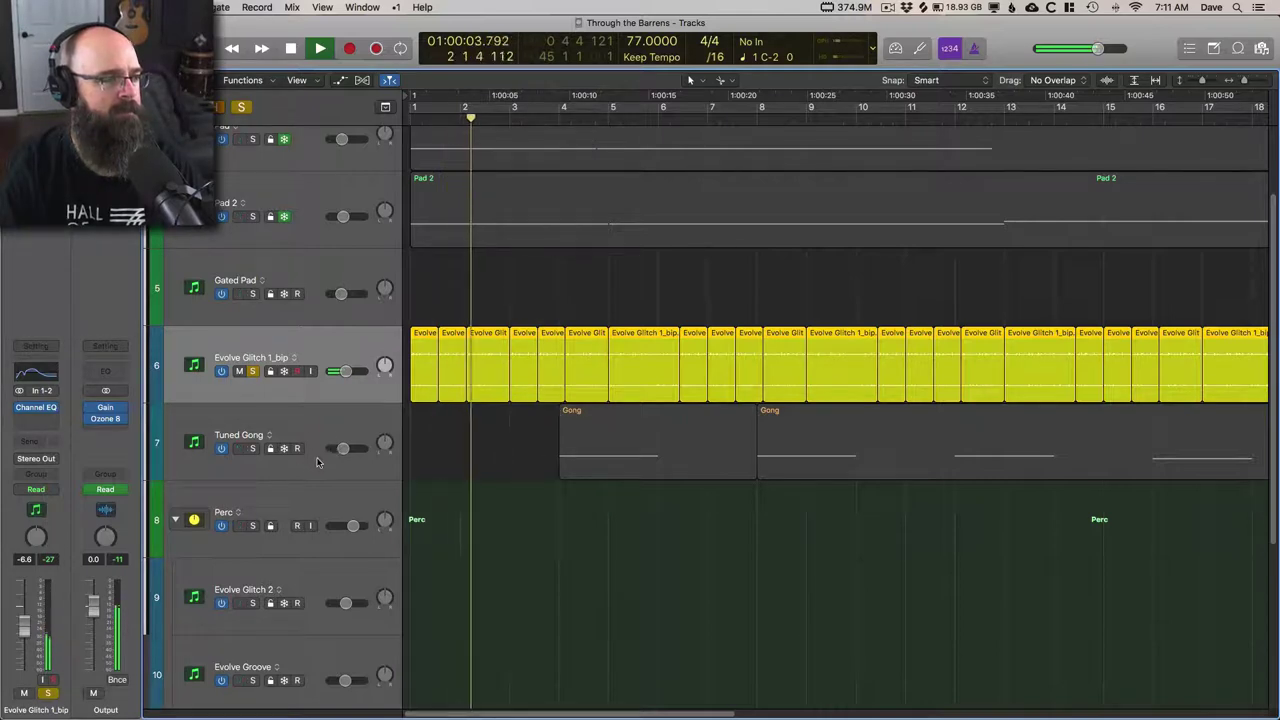
pyautogui.click(252, 448)
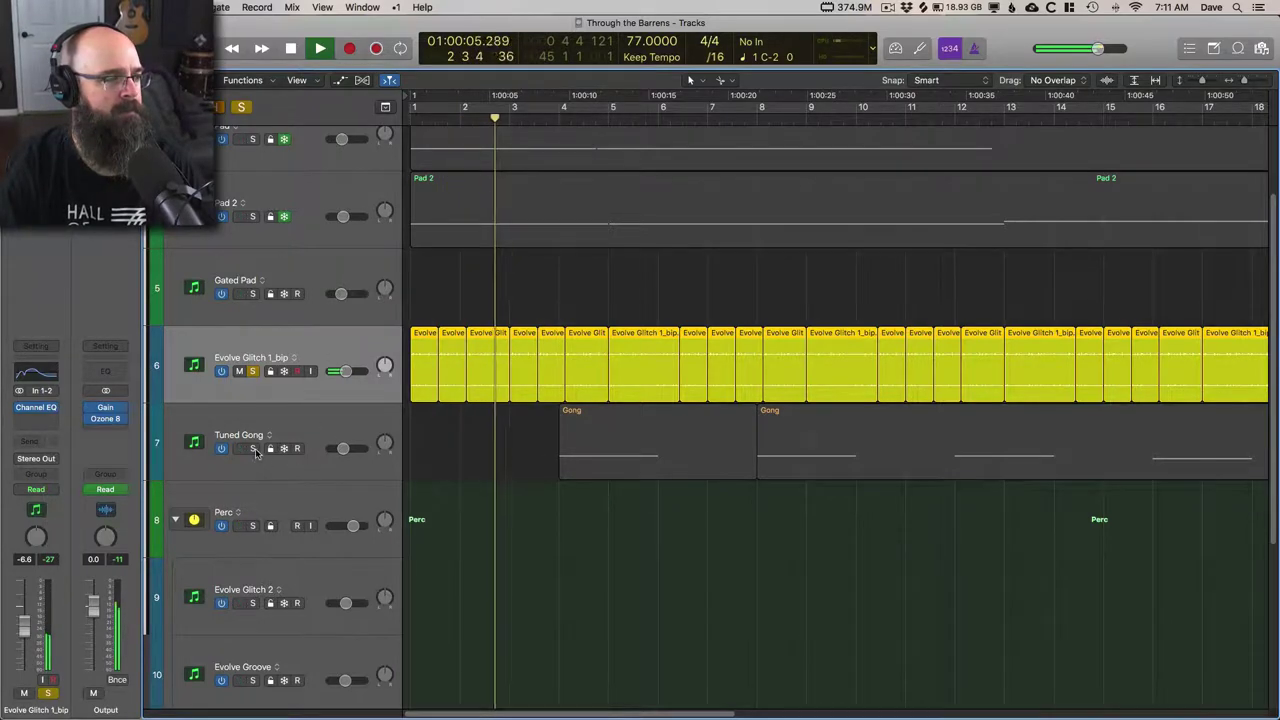
pyautogui.click(357, 434)
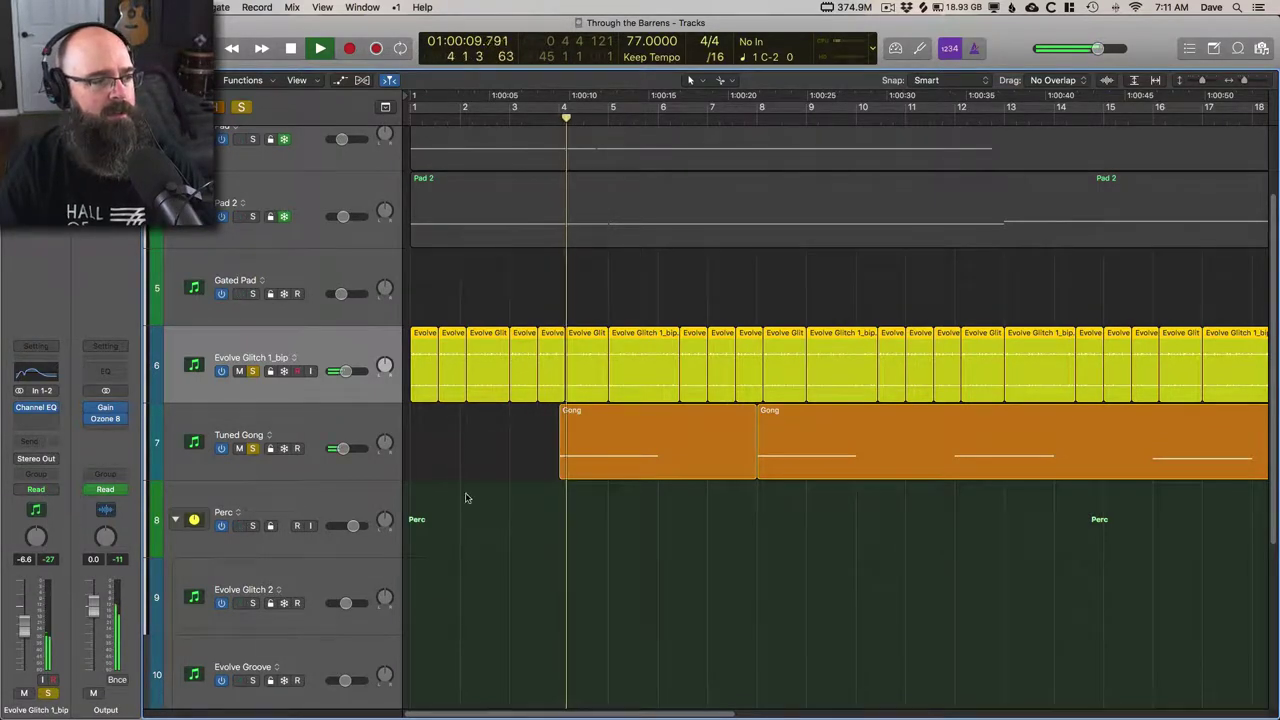
pyautogui.press('space')
pyautogui.click(252, 371)
pyautogui.click(280, 420)
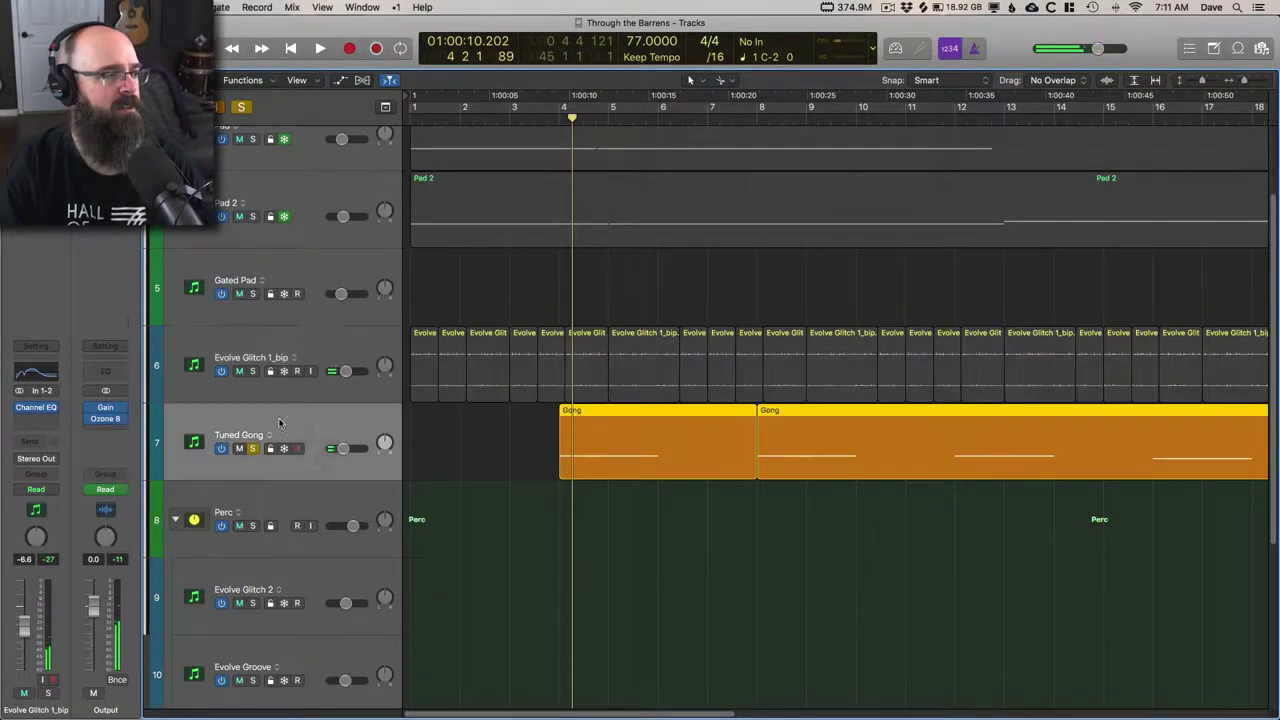
# Open the Tuned Gong track's Vienna Instruments window to inspect its patch, close it, and resume playback
pyautogui.click(36, 388)
pyautogui.moveTo(373, 36); pyautogui.dragTo(542, 71)
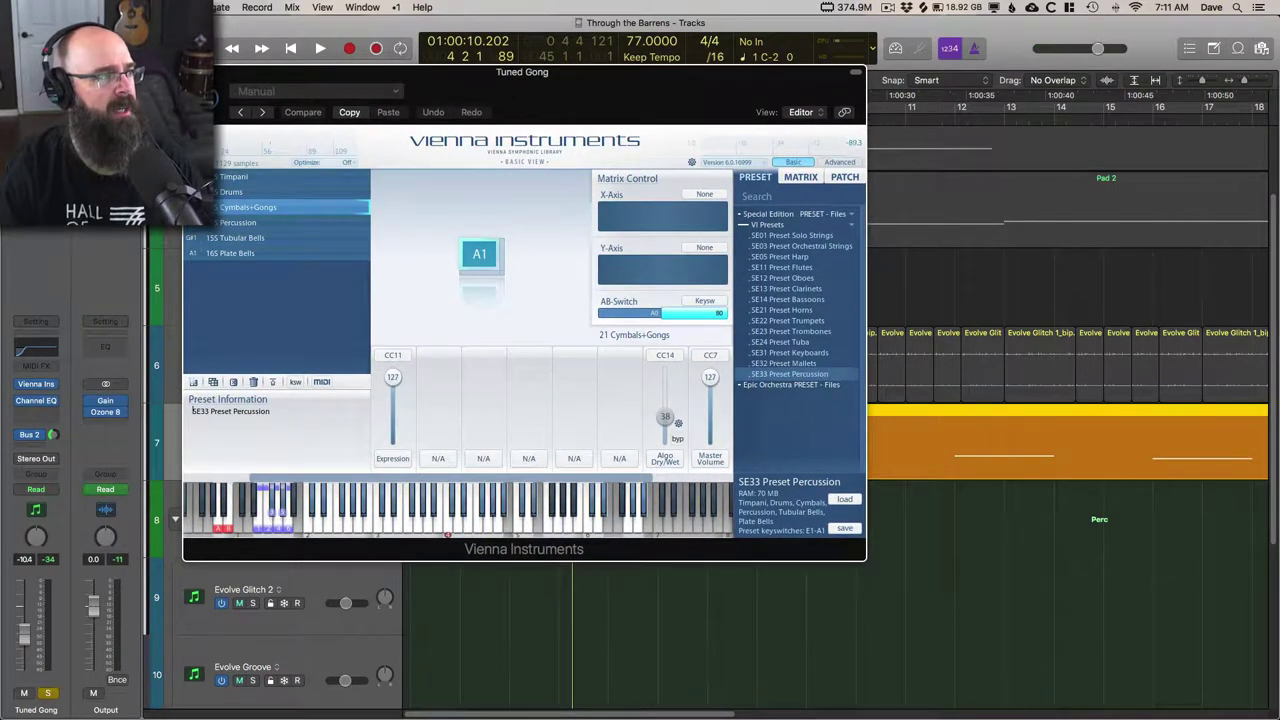
pyautogui.press('super+w')
pyautogui.press('space')
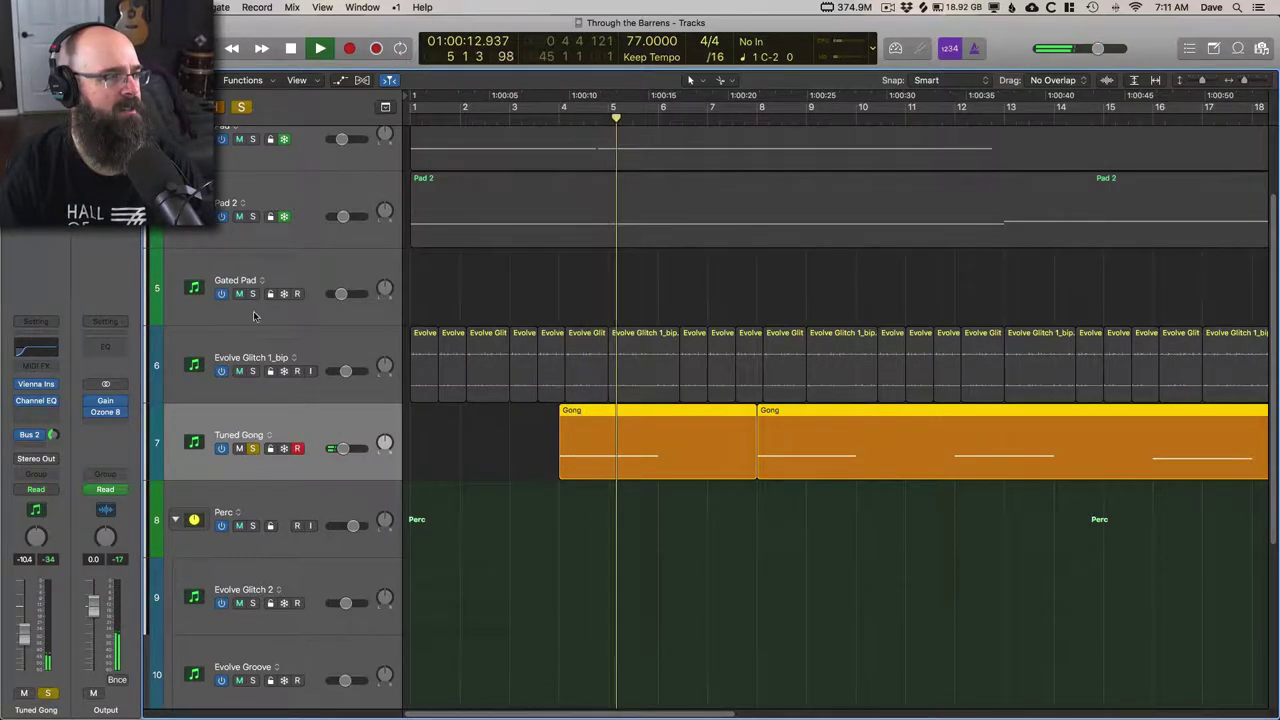
# Add Pad 2, Pad and Evolve Glitch 1_bip to the soloed Tuned Gong, audition them together, and stop playback
pyautogui.click(252, 216)
pyautogui.click(252, 139)
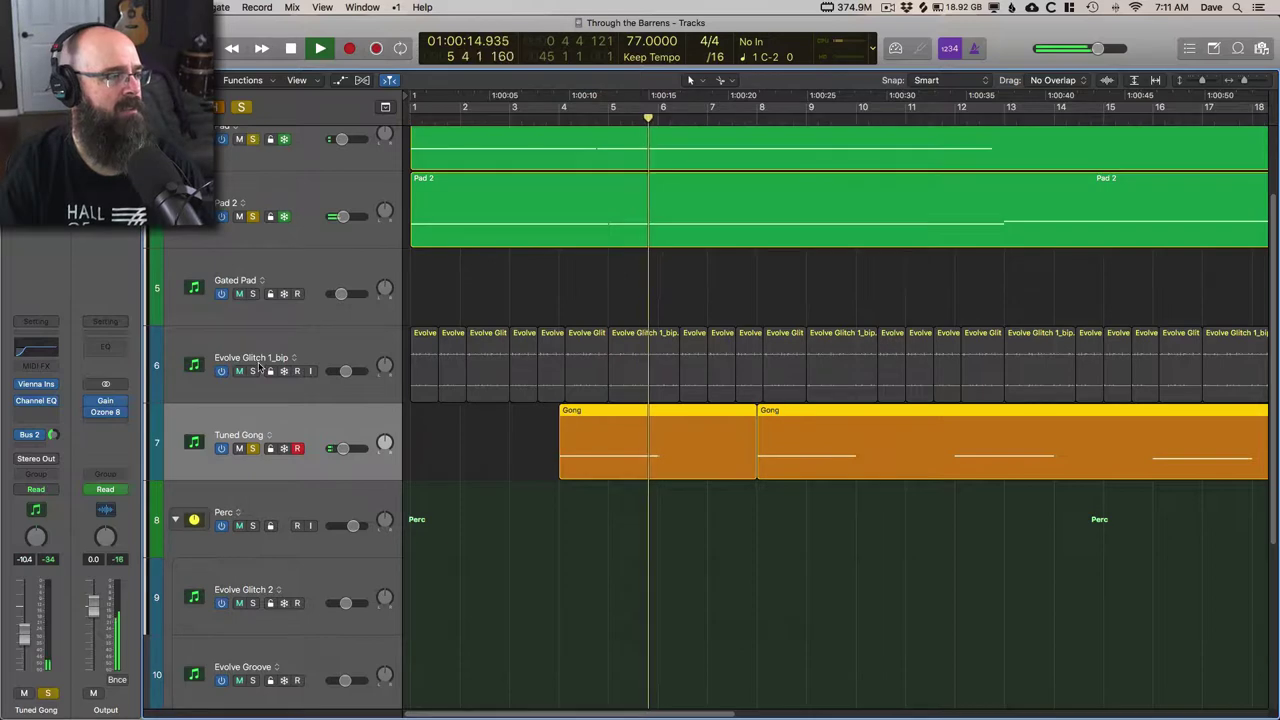
pyautogui.click(252, 371)
pyautogui.press('super+Left')
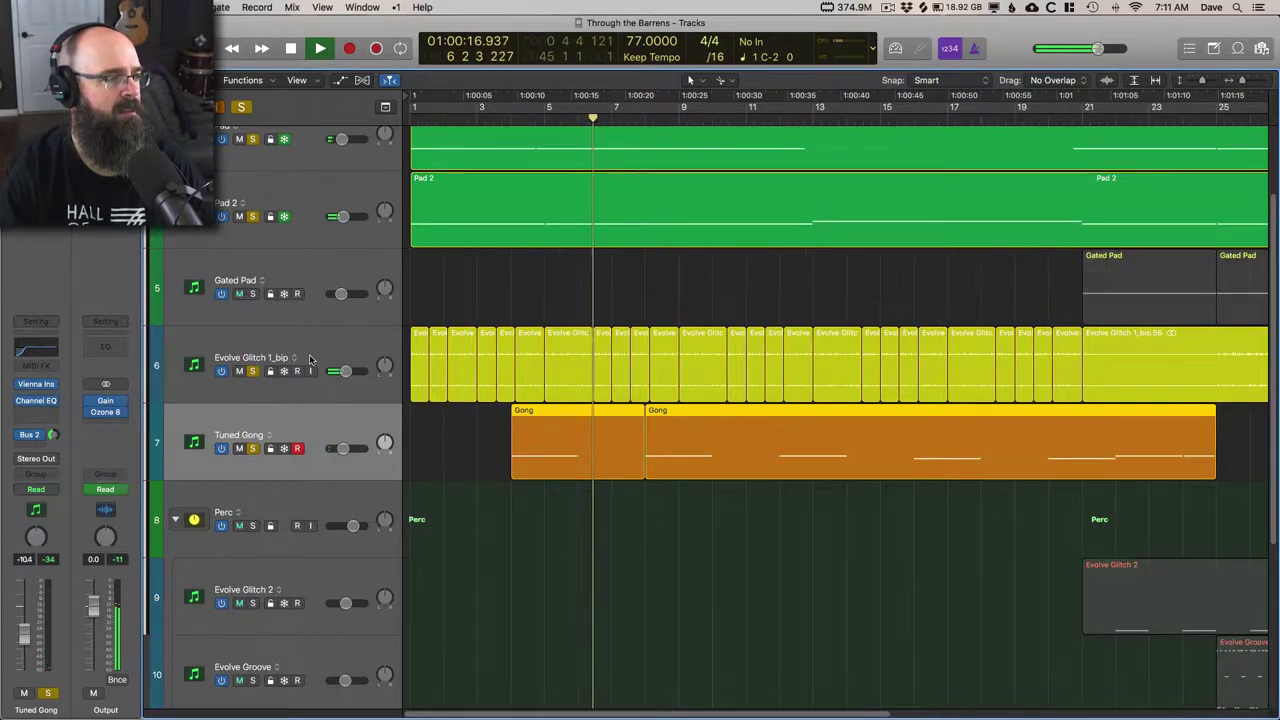
pyautogui.press('space')
# Open the Channel EQ of Evolve Glitch 1_bip and place its window over the arrangement, clear of the track headers
pyautogui.click(301, 337)
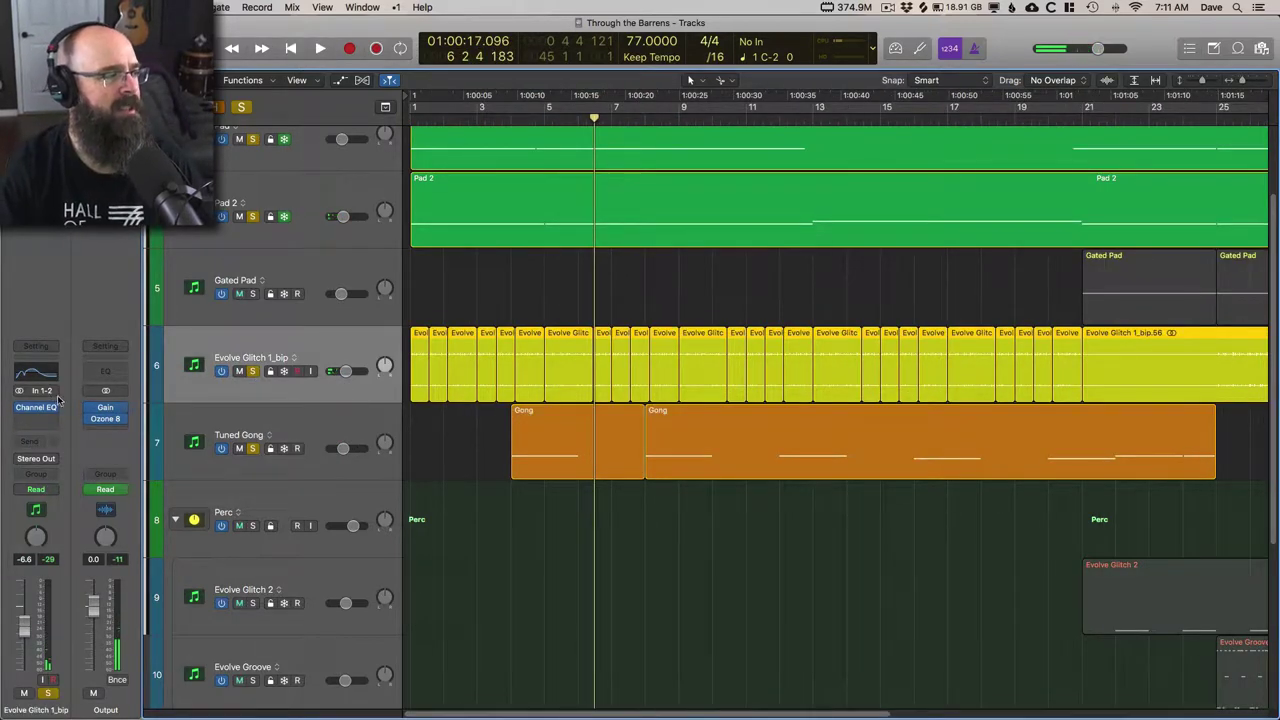
pyautogui.click(36, 408)
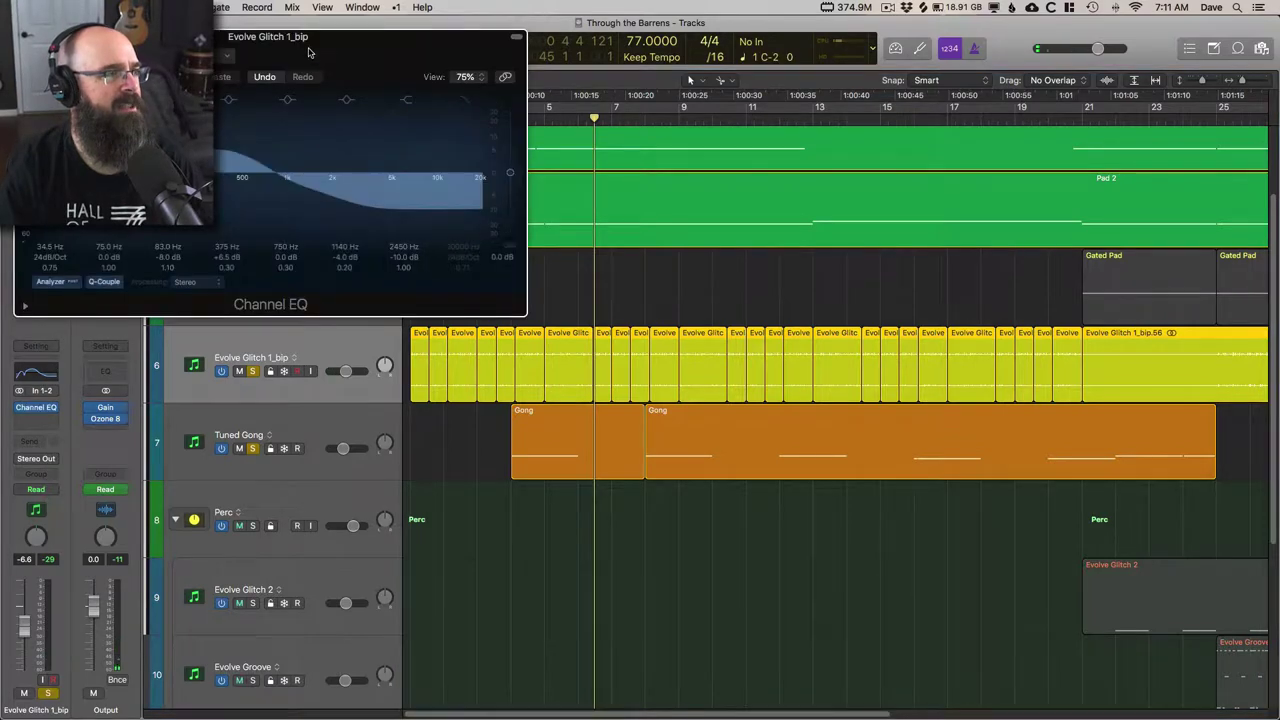
pyautogui.moveTo(322, 22); pyautogui.dragTo(834, 112)
pyautogui.scroll(2, 368, 278)
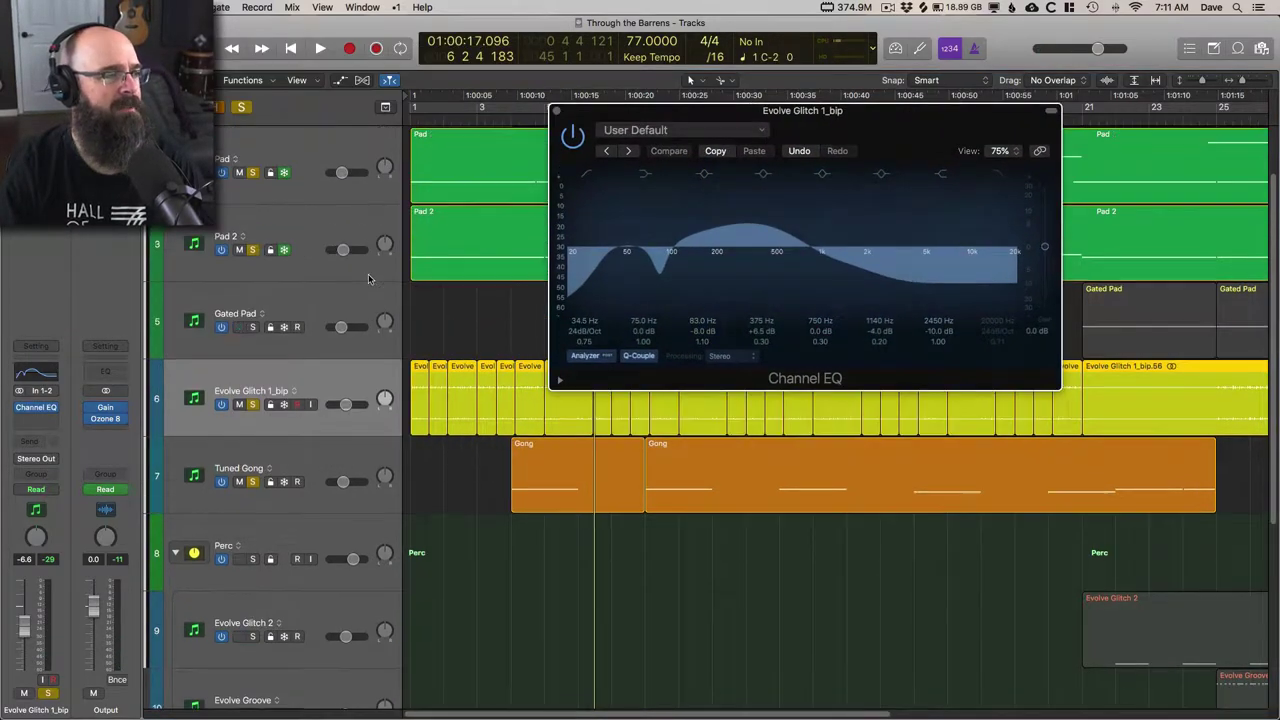
# Open Pad 2's Channel EQ below the Evolve Glitch EQ and play from bar 1 to compare both curves, especially around 83 Hz
pyautogui.click(309, 227)
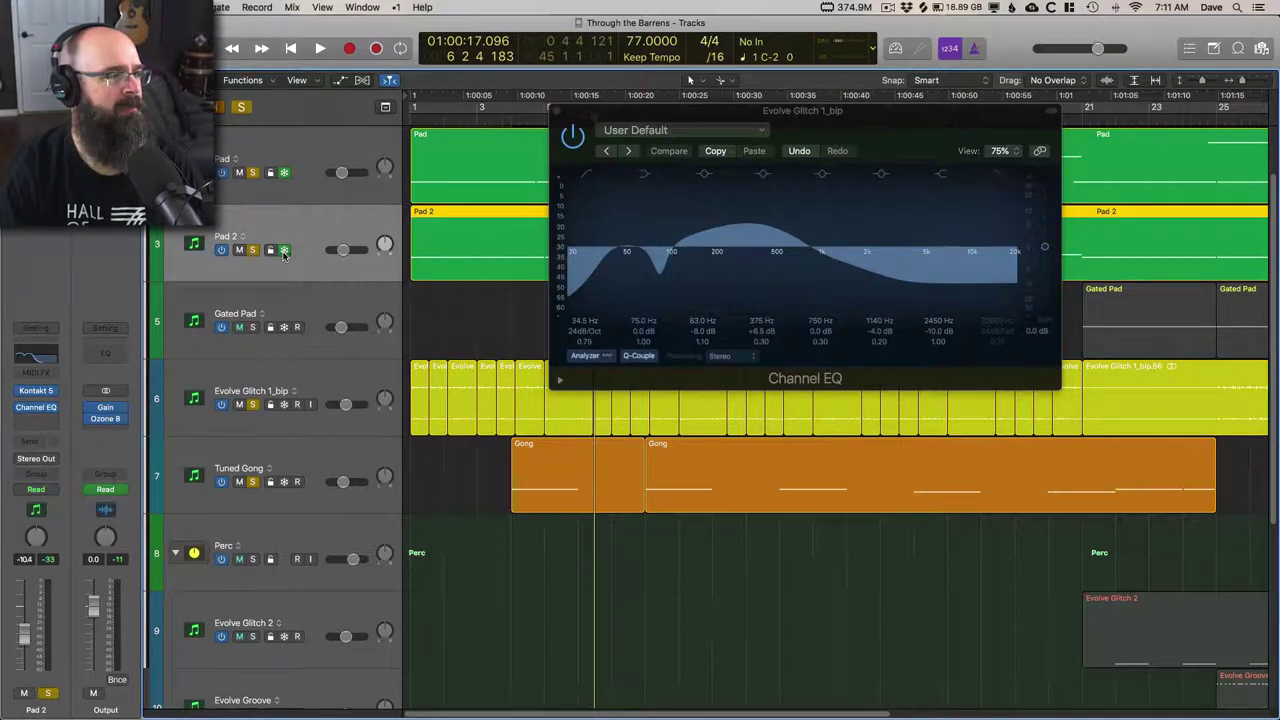
pyautogui.click(36, 408)
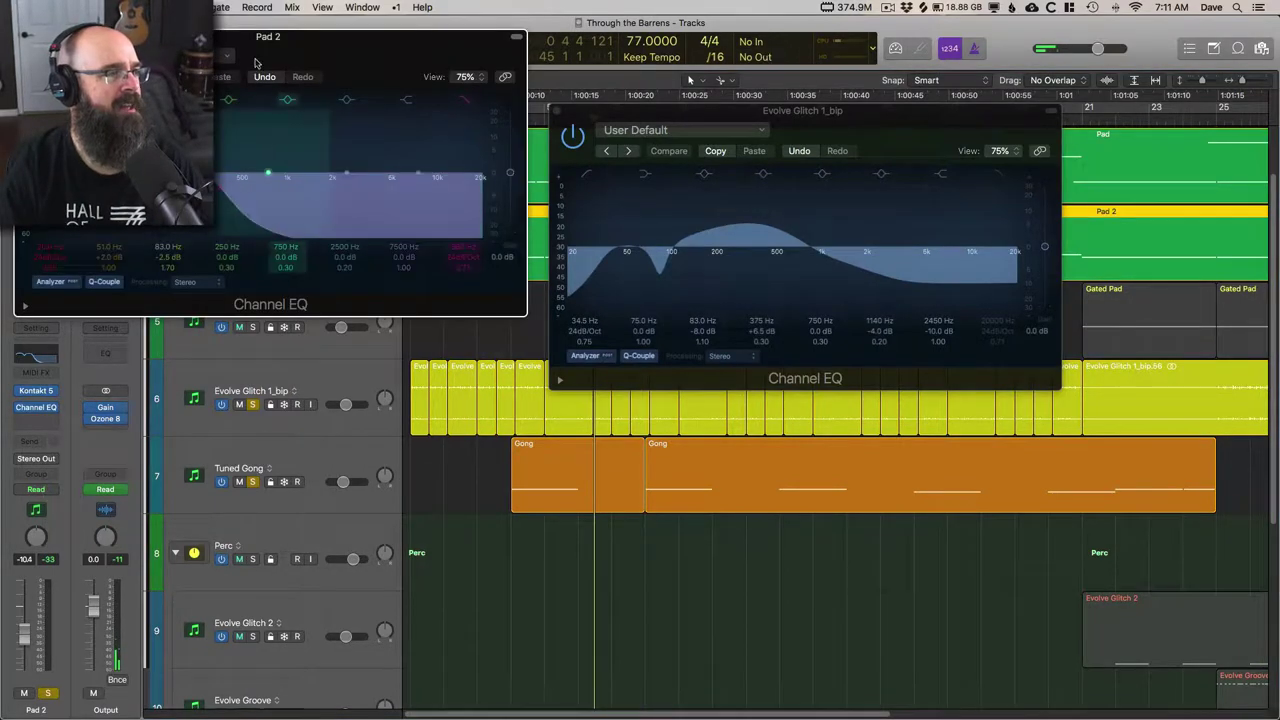
pyautogui.moveTo(273, 12); pyautogui.dragTo(813, 368)
pyautogui.press('Return')
pyautogui.press('space')
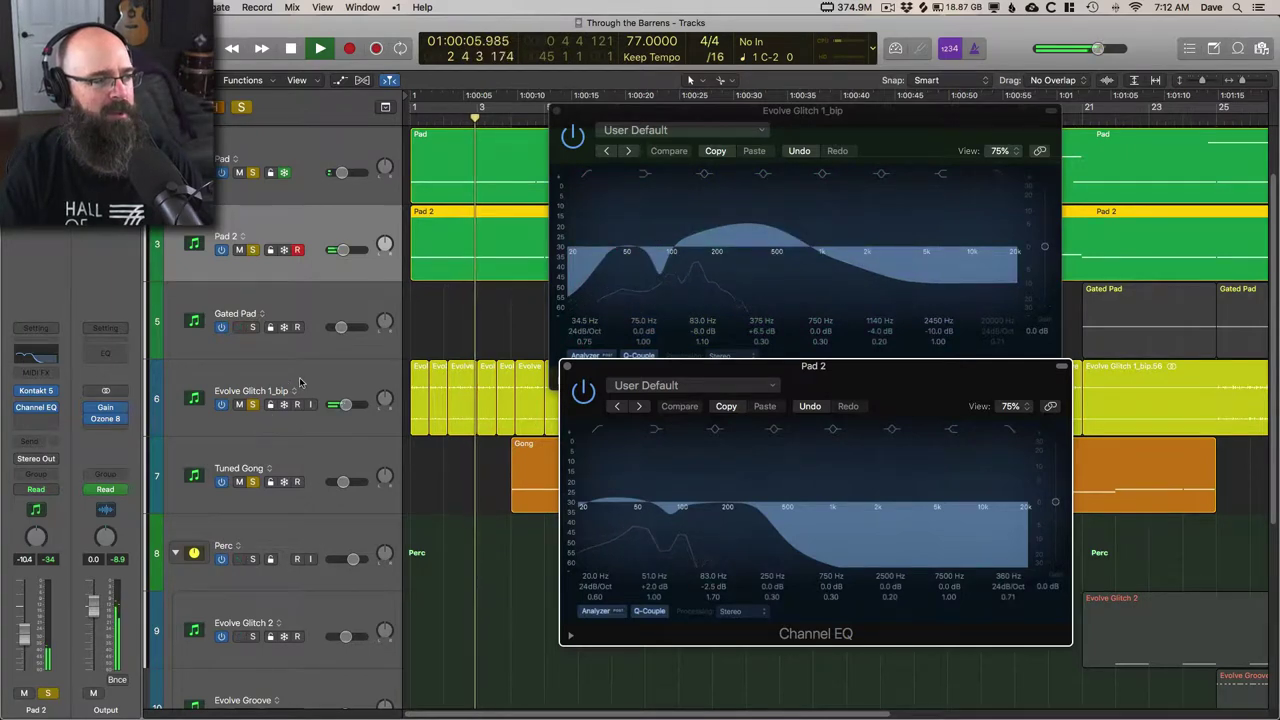
pyautogui.moveTo(650, 507); pyautogui.dragTo(652, 511)
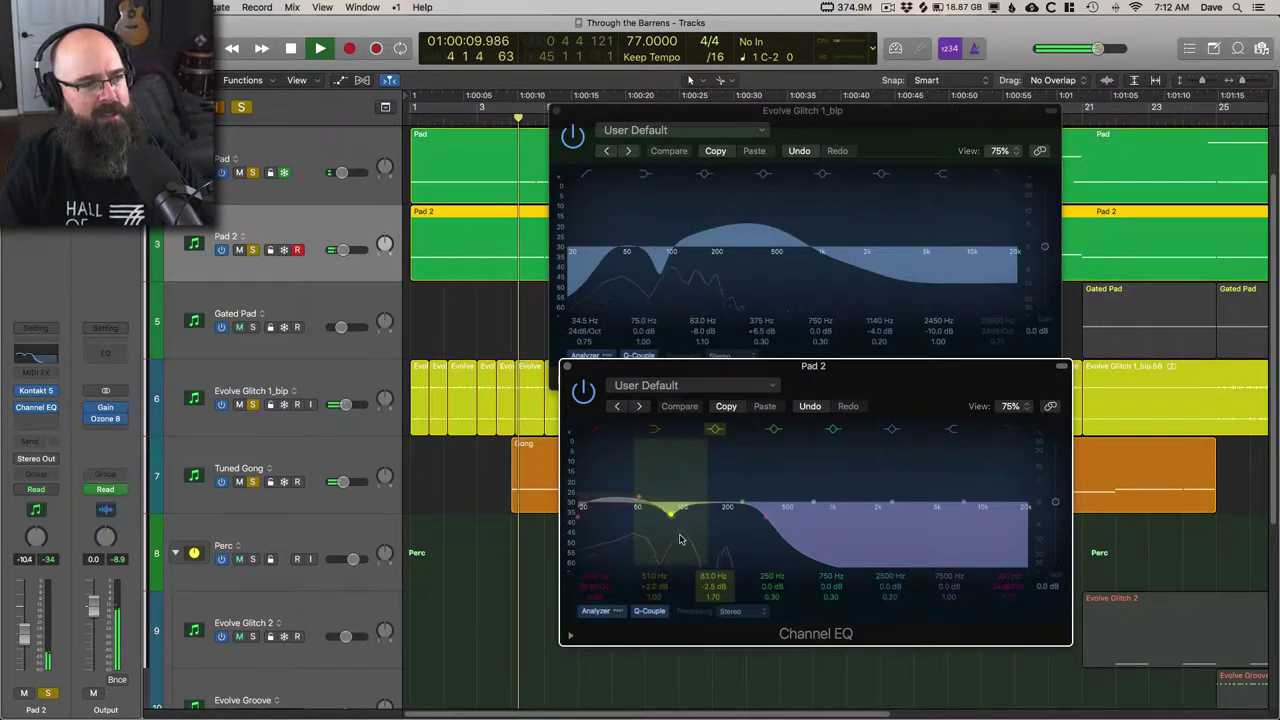
# Open the Pad track's Kontakt instrument and Channel EQ, and close the Kontakt window so only the EQ remains
pyautogui.click(253, 203)
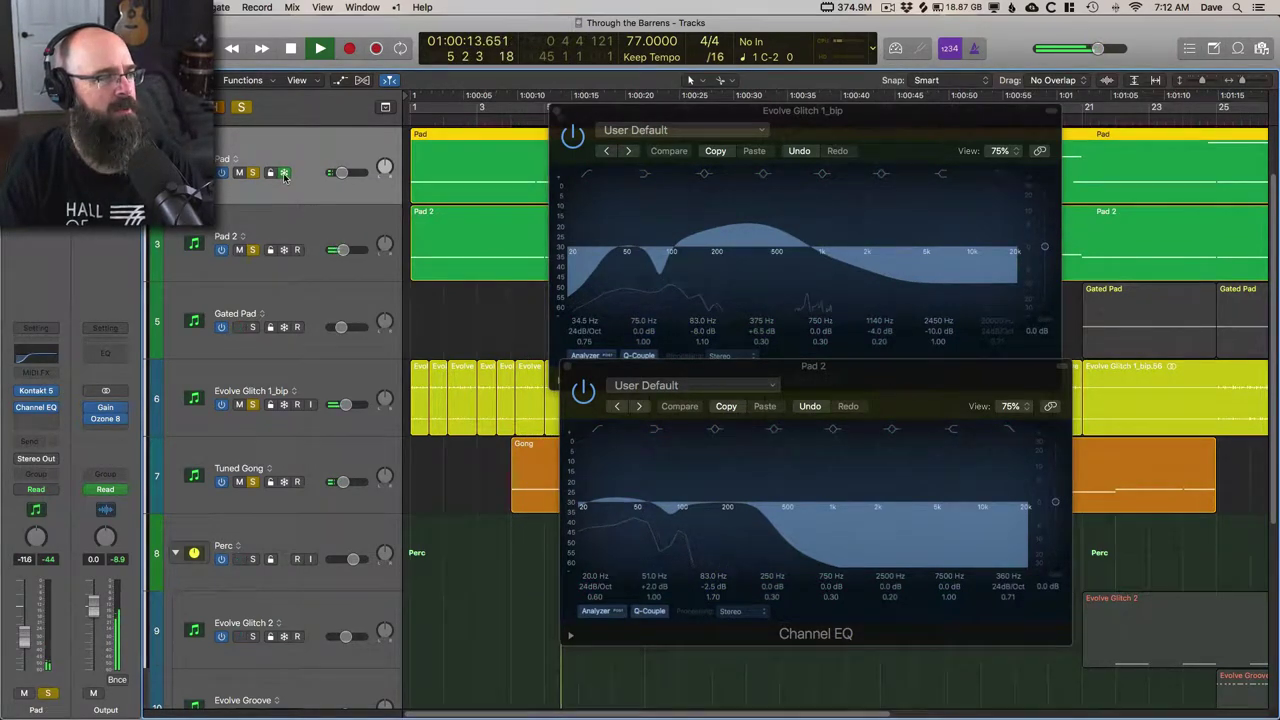
pyautogui.click(36, 391)
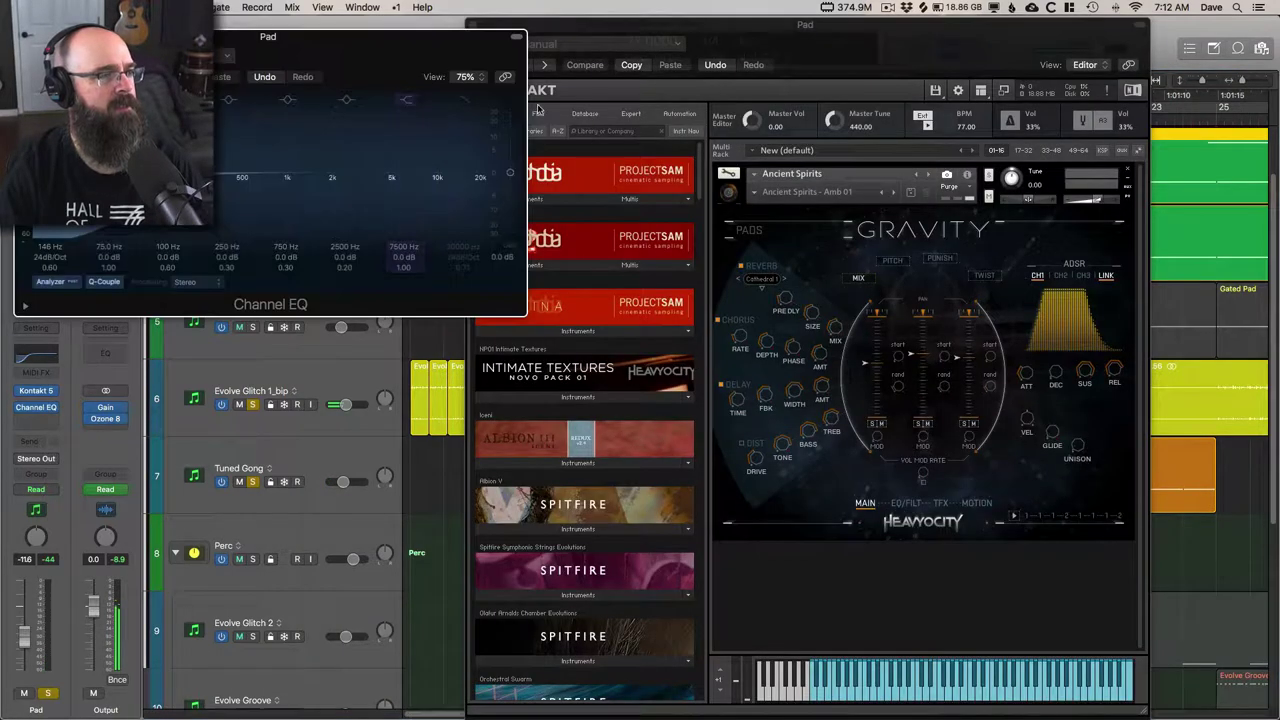
pyautogui.moveTo(568, 20); pyautogui.dragTo(755, 96)
pyautogui.click(660, 96)
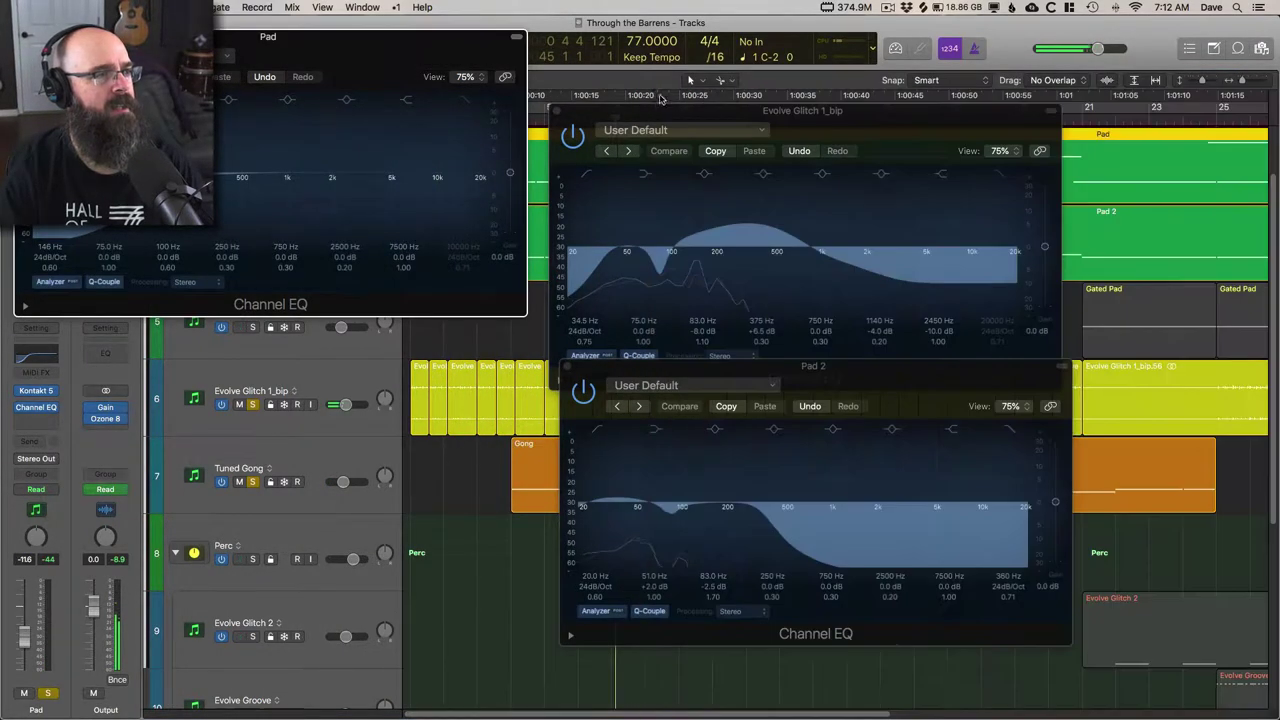
# Play from bar 1 and arrange the Pad's Channel EQ beside the other two to compare their frequency curves
pyautogui.moveTo(435, 48); pyautogui.dragTo(886, 233)
pyautogui.press('Return')
pyautogui.press('space')
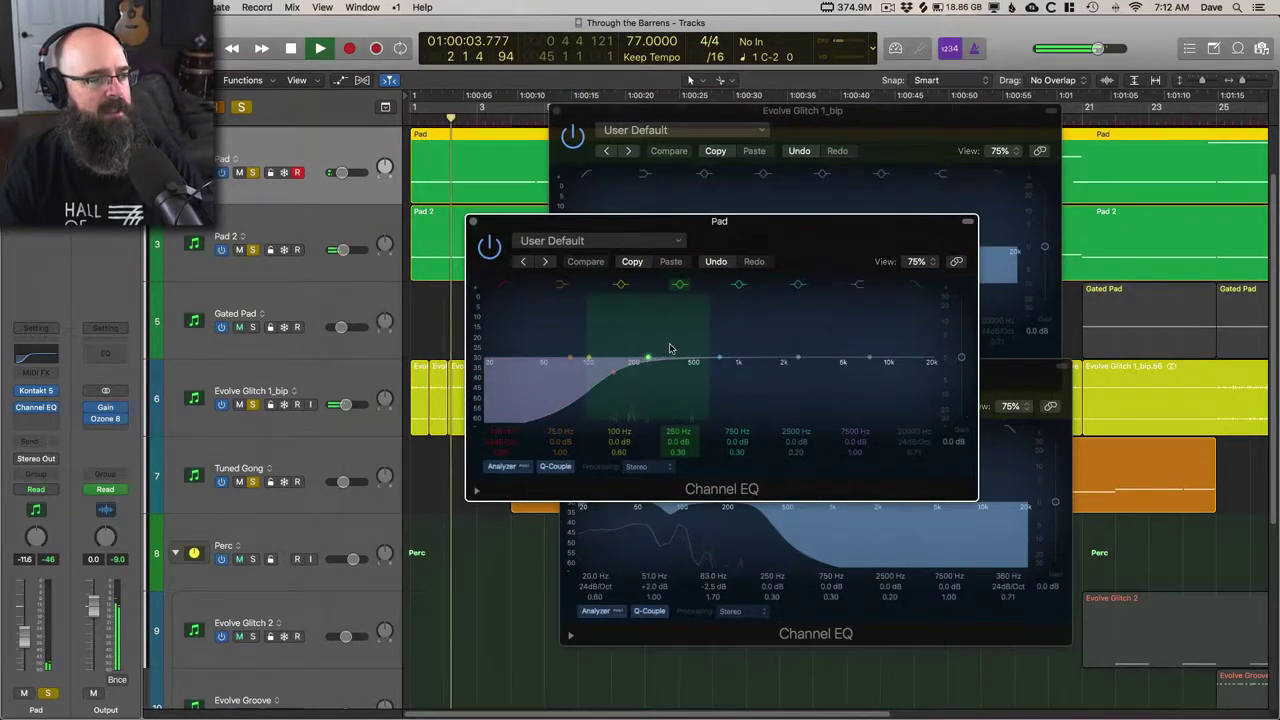
pyautogui.moveTo(791, 232); pyautogui.dragTo(465, 276)
pyautogui.moveTo(479, 271); pyautogui.dragTo(642, 355)
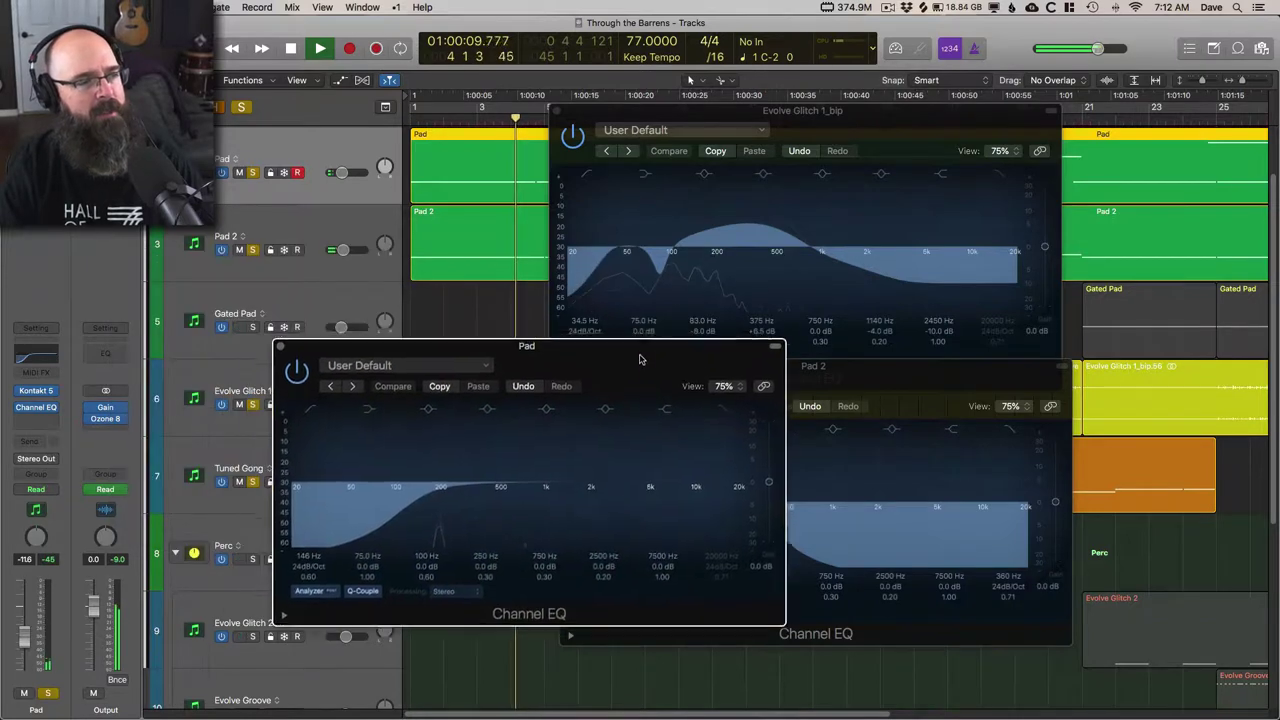
# Close the Channel EQ windows of Pad, Pad 2 and Evolve Glitch 1_bip
pyautogui.click(286, 340)
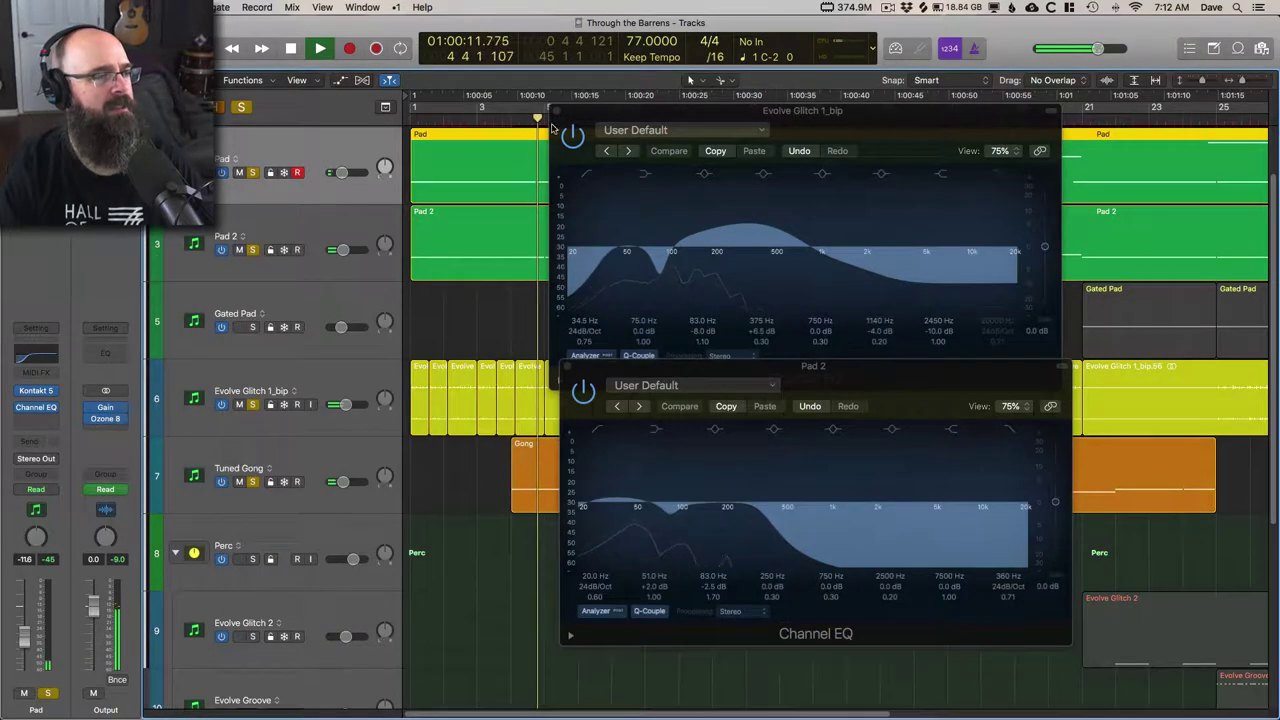
pyautogui.press('super+w')
pyautogui.press('super+w')
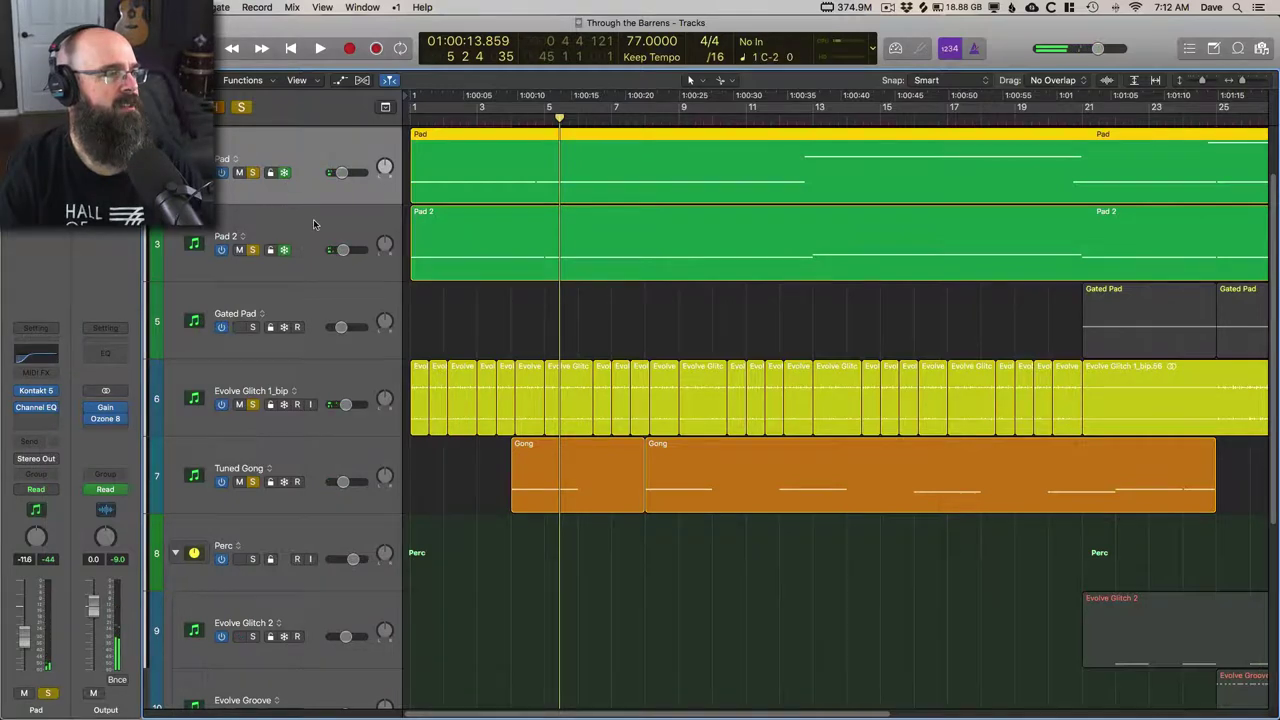
# Add the Piano track to the soloed tracks and play the arrangement from the start
pyautogui.scroll(2, 313, 224)
pyautogui.press('space')
pyautogui.press('space')
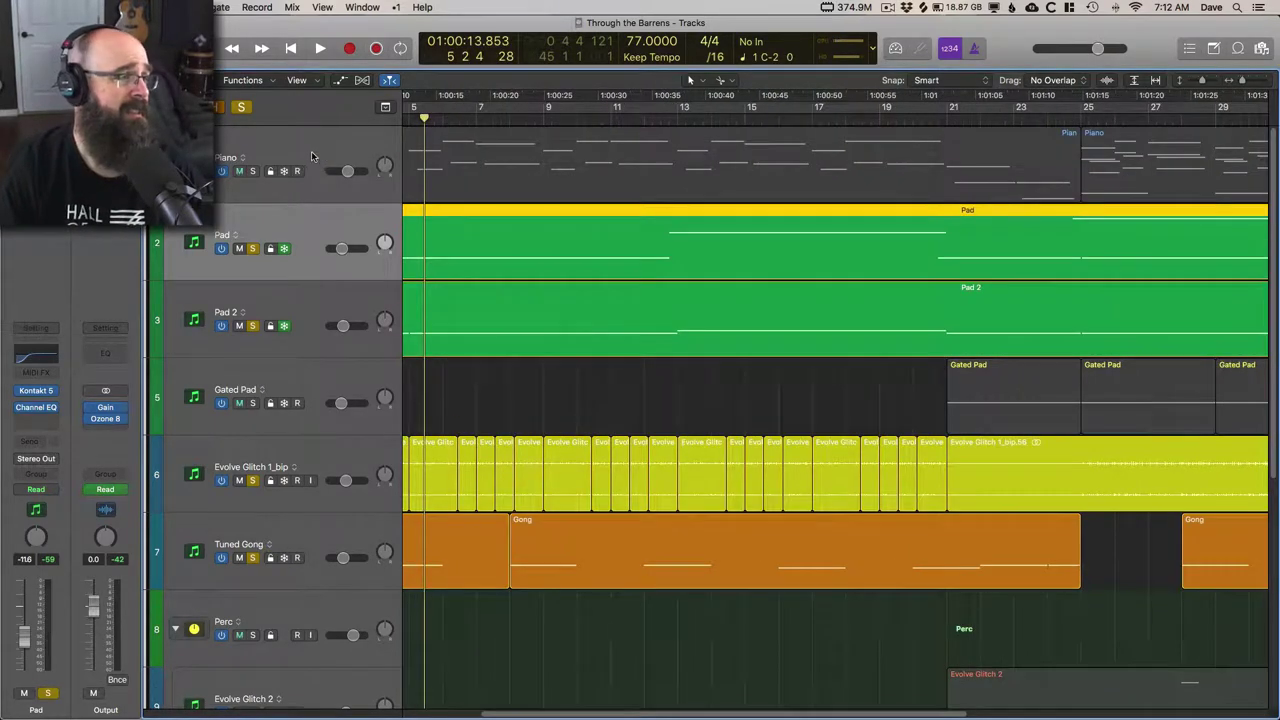
pyautogui.click(253, 171)
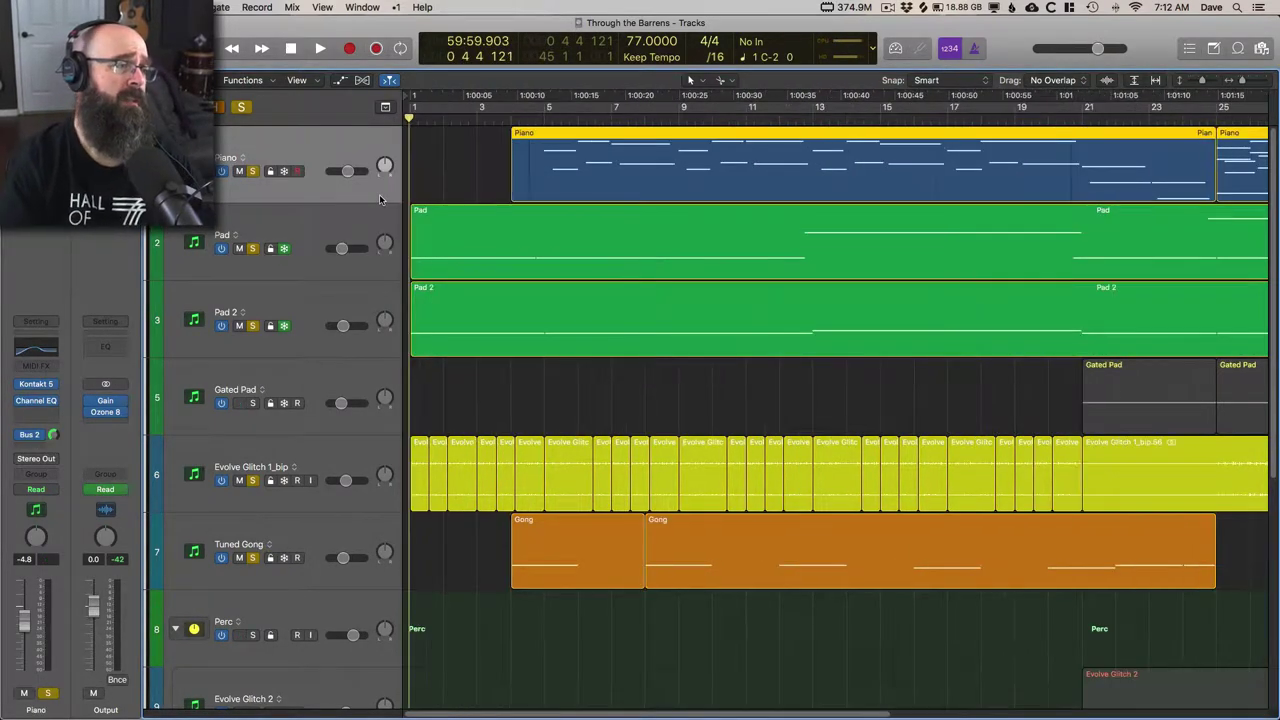
pyautogui.hotkey('shift', 'space')
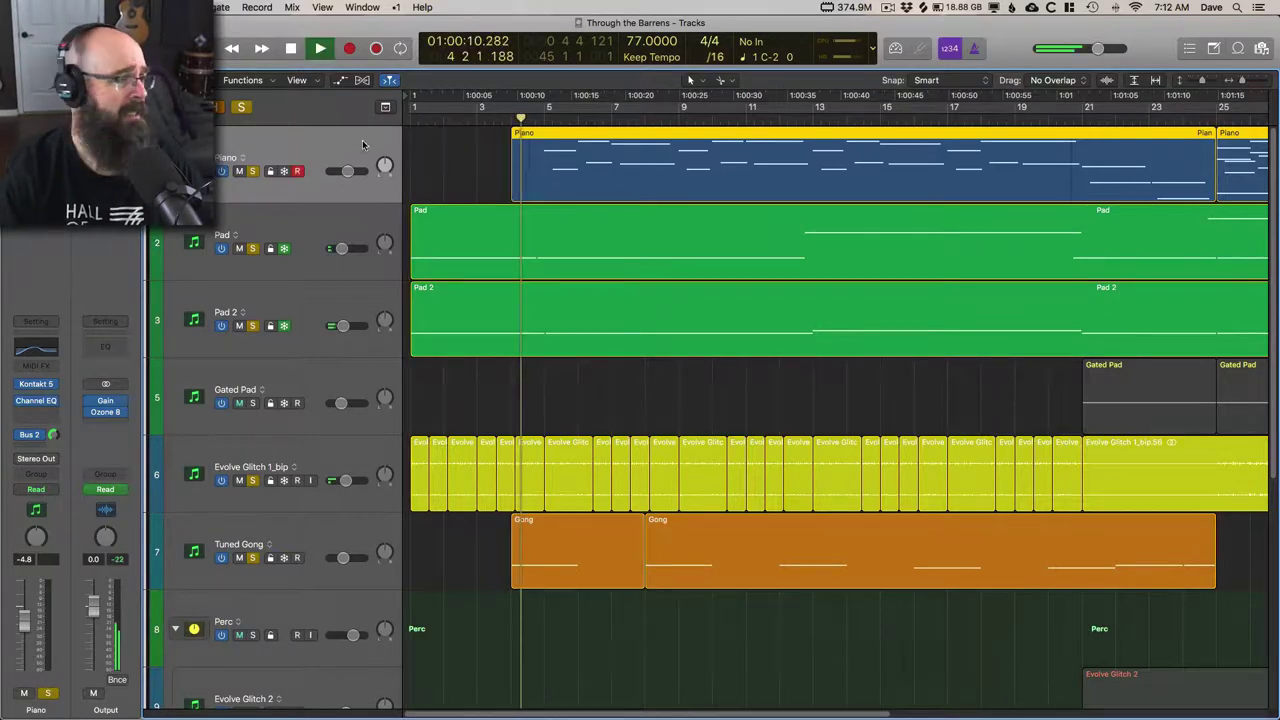
# Open the Piano track's Kontakt instrument and view The Gentleman's snapshot list without changing the snapshot
pyautogui.click(37, 384)
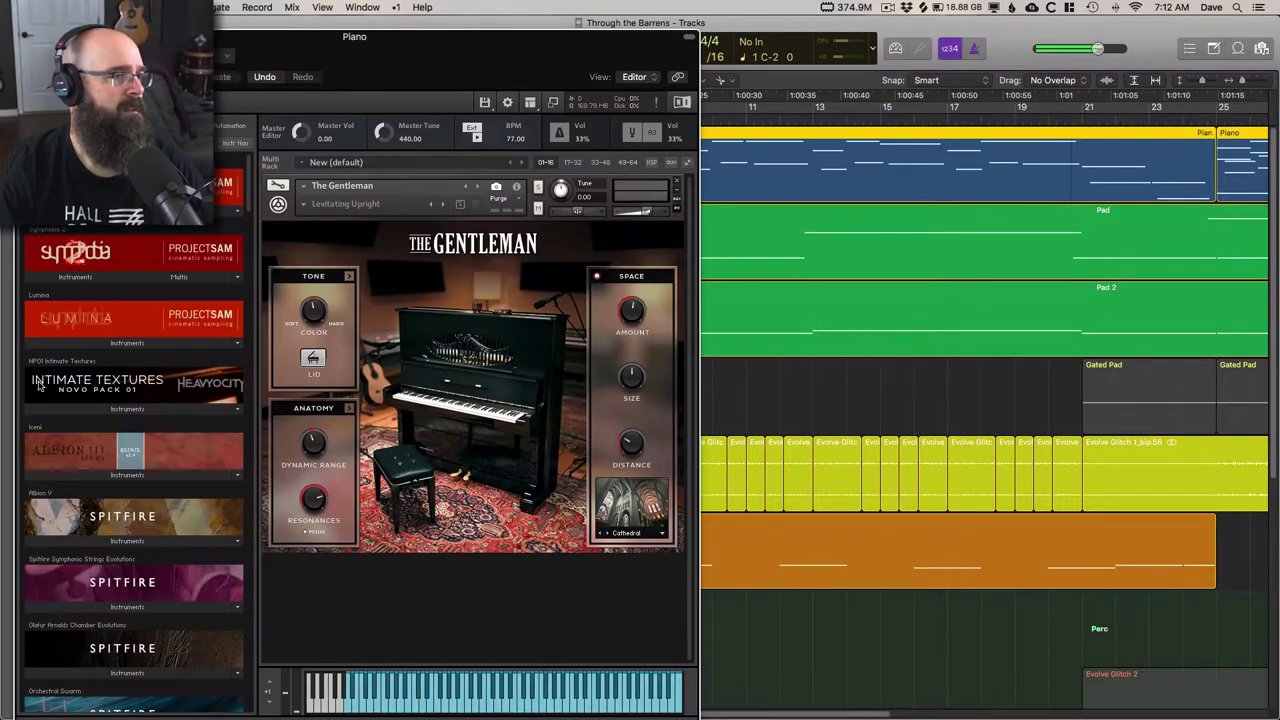
pyautogui.moveTo(380, 53); pyautogui.dragTo(630, 37)
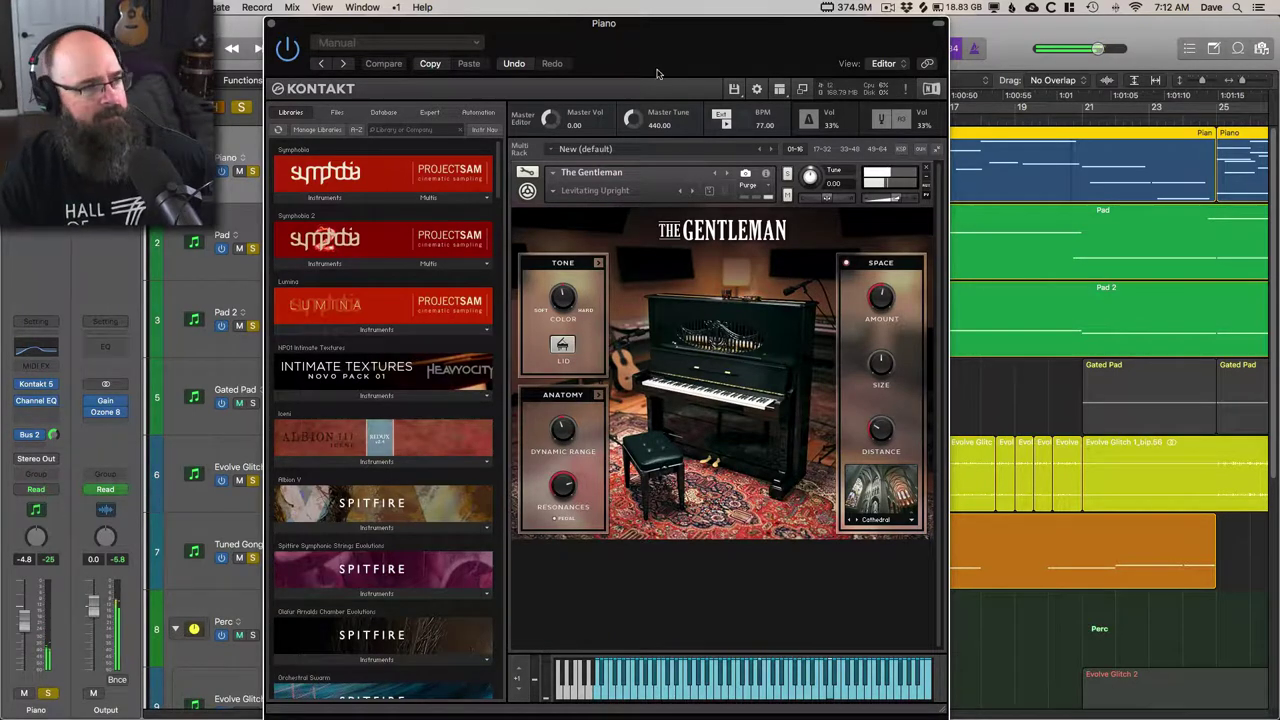
pyautogui.moveTo(658, 35); pyautogui.dragTo(656, 37)
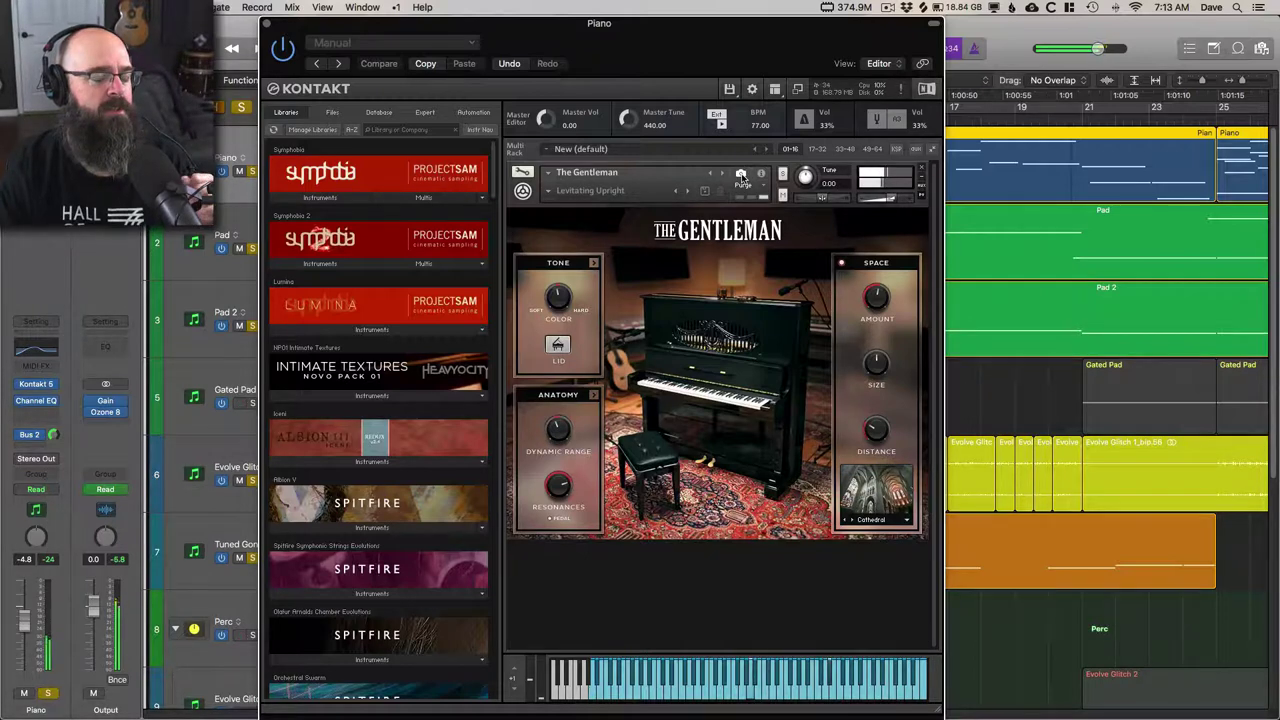
pyautogui.click(549, 193)
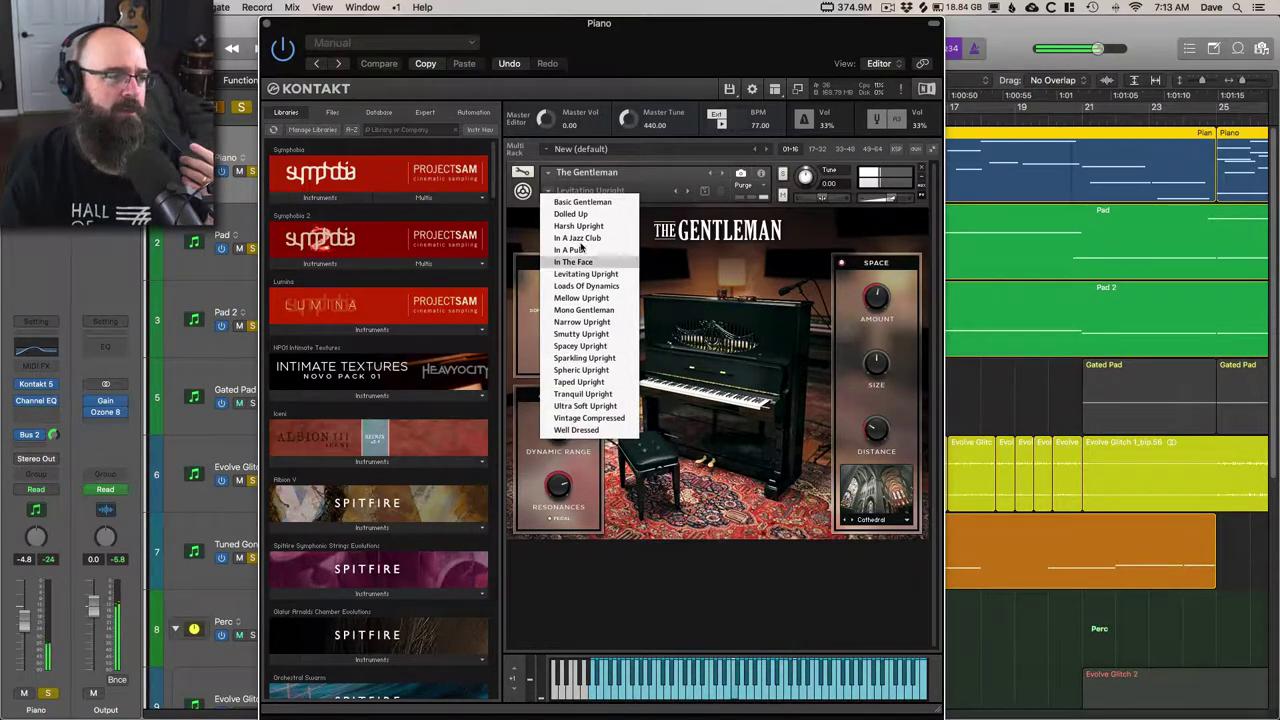
pyautogui.click(698, 265)
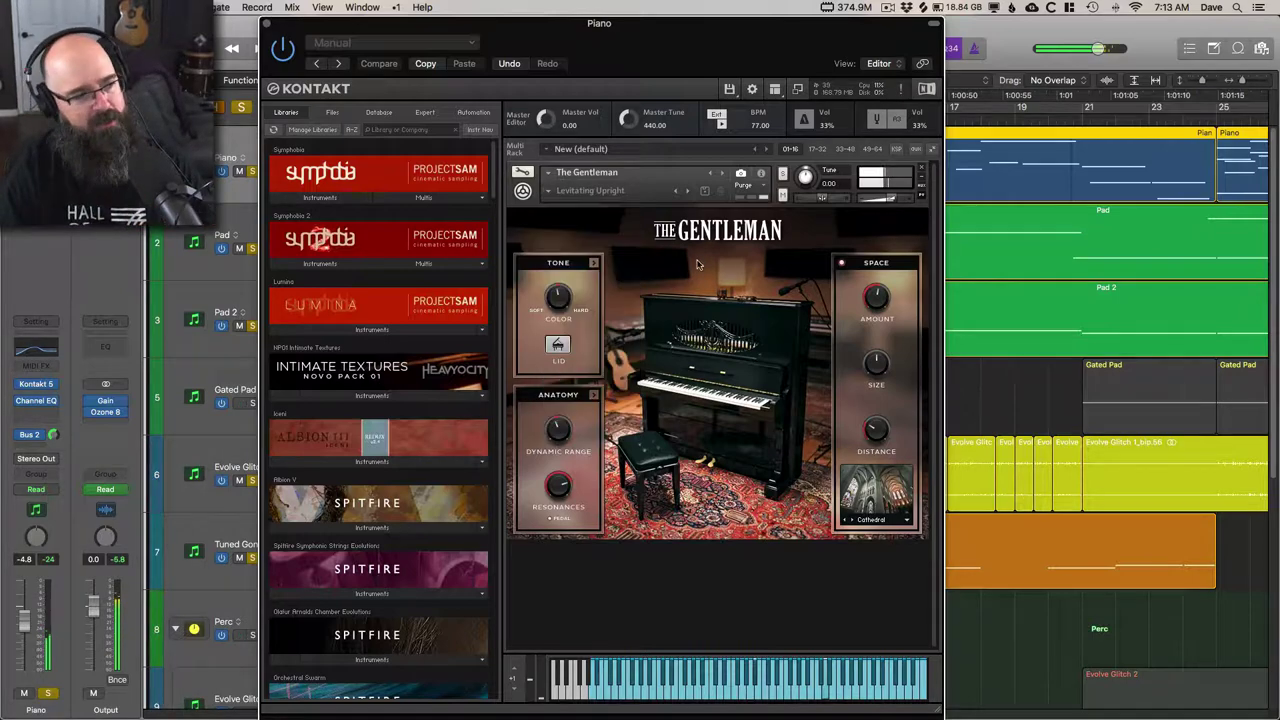
# Browse the Kontakt library list down to the piano libraries around The Gentleman
pyautogui.scroll(-20, 355, 277)
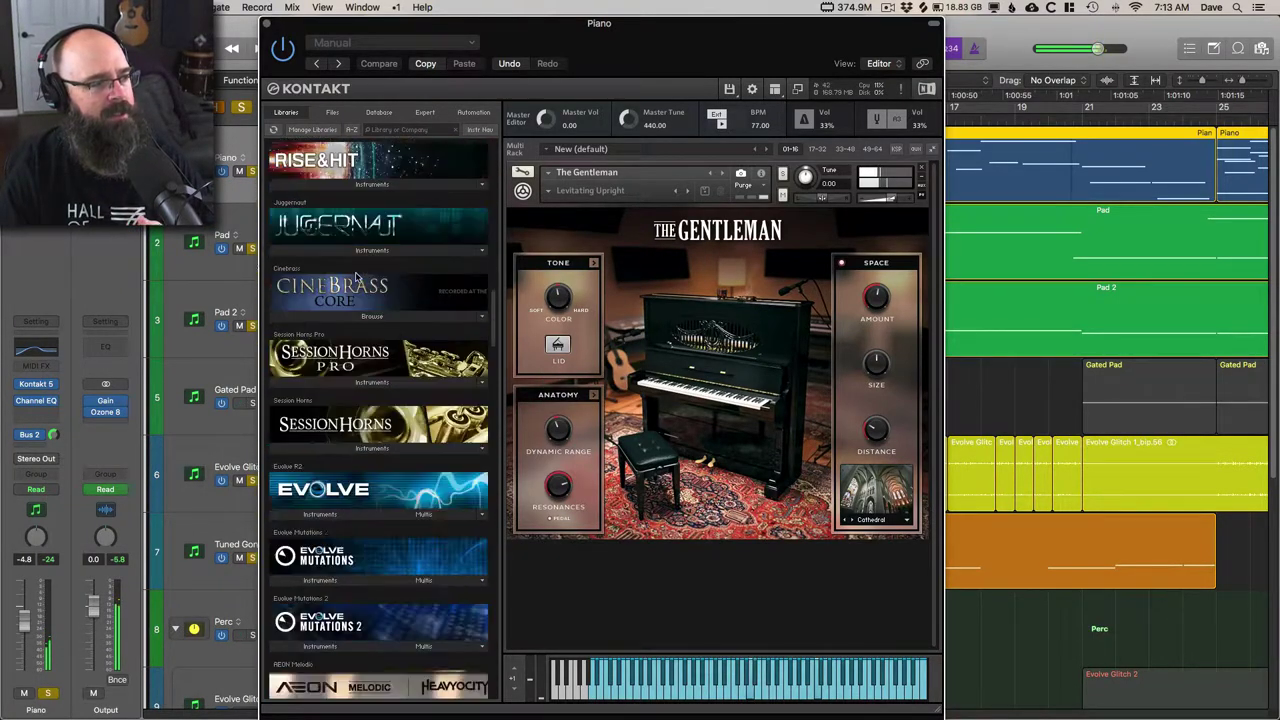
pyautogui.scroll(-20, 355, 277)
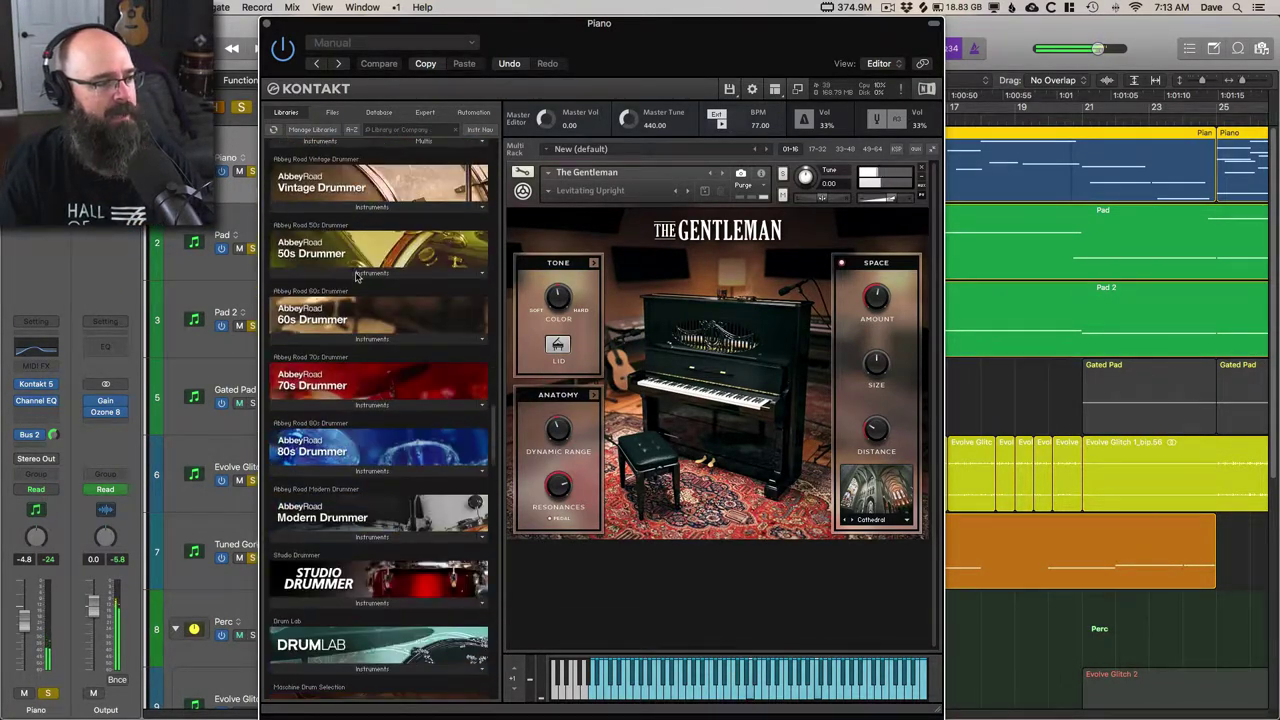
pyautogui.scroll(-3, 355, 277)
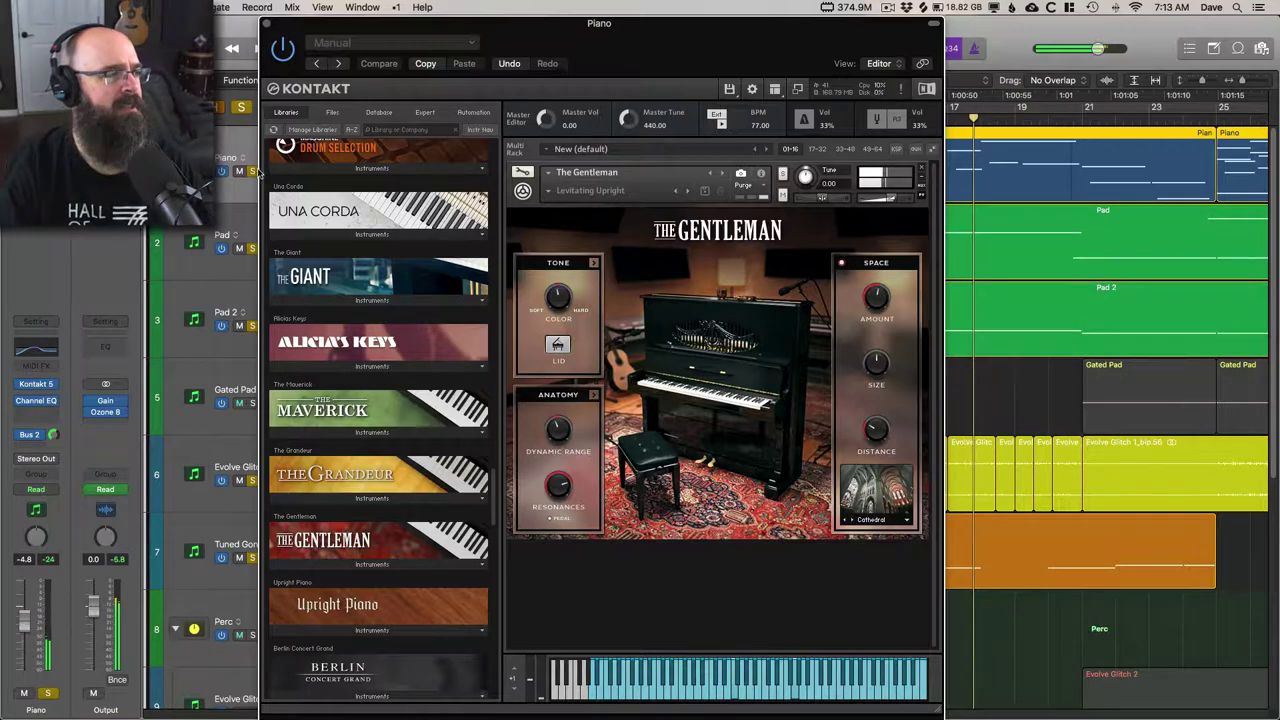
# Leave only the Piano track soloed during playback and close its Kontakt window
pyautogui.press('s')
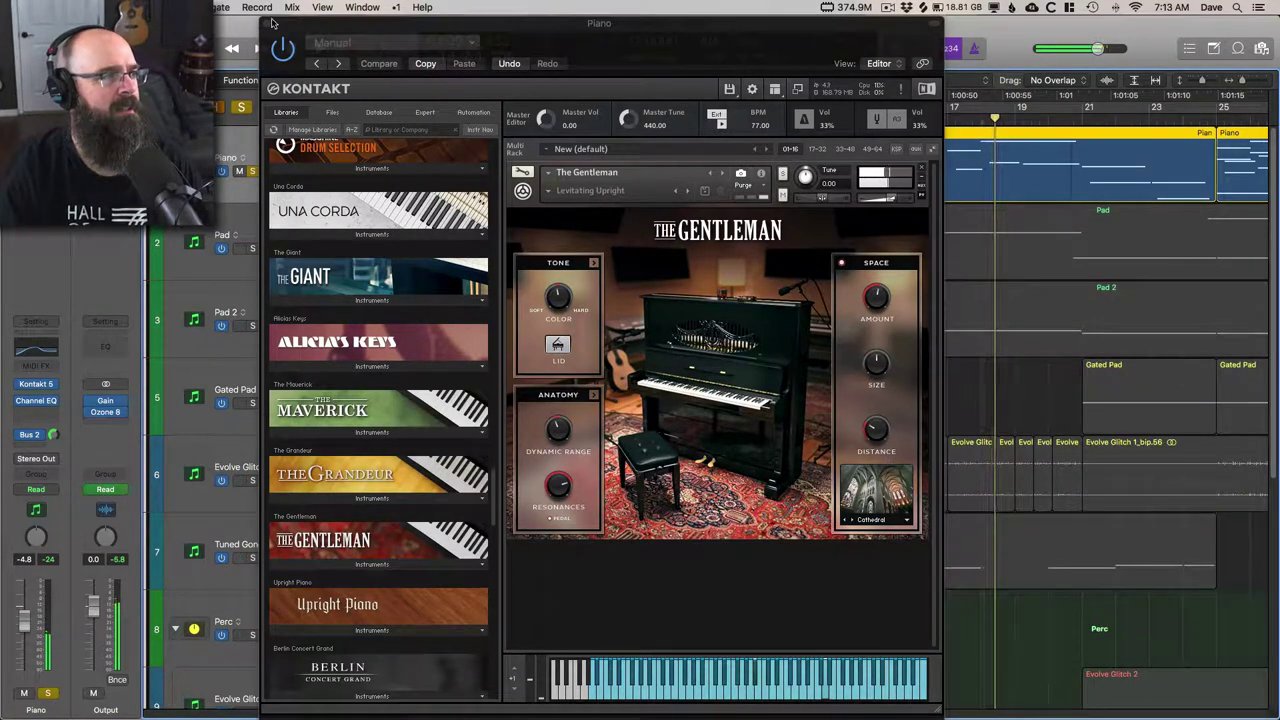
pyautogui.moveTo(305, 25); pyautogui.dragTo(343, 47)
pyautogui.click(305, 47)
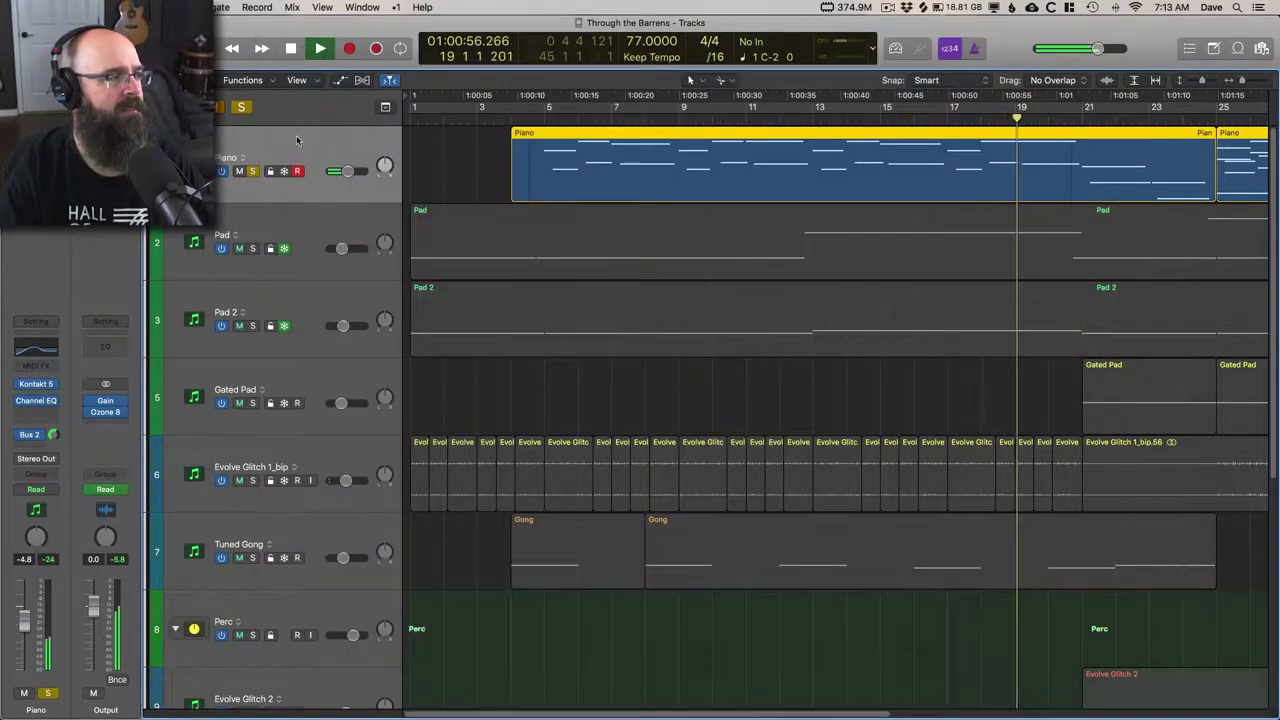
# Open the Piano track's Channel EQ, examine its curve during playback, and close it
pyautogui.click(25, 352)
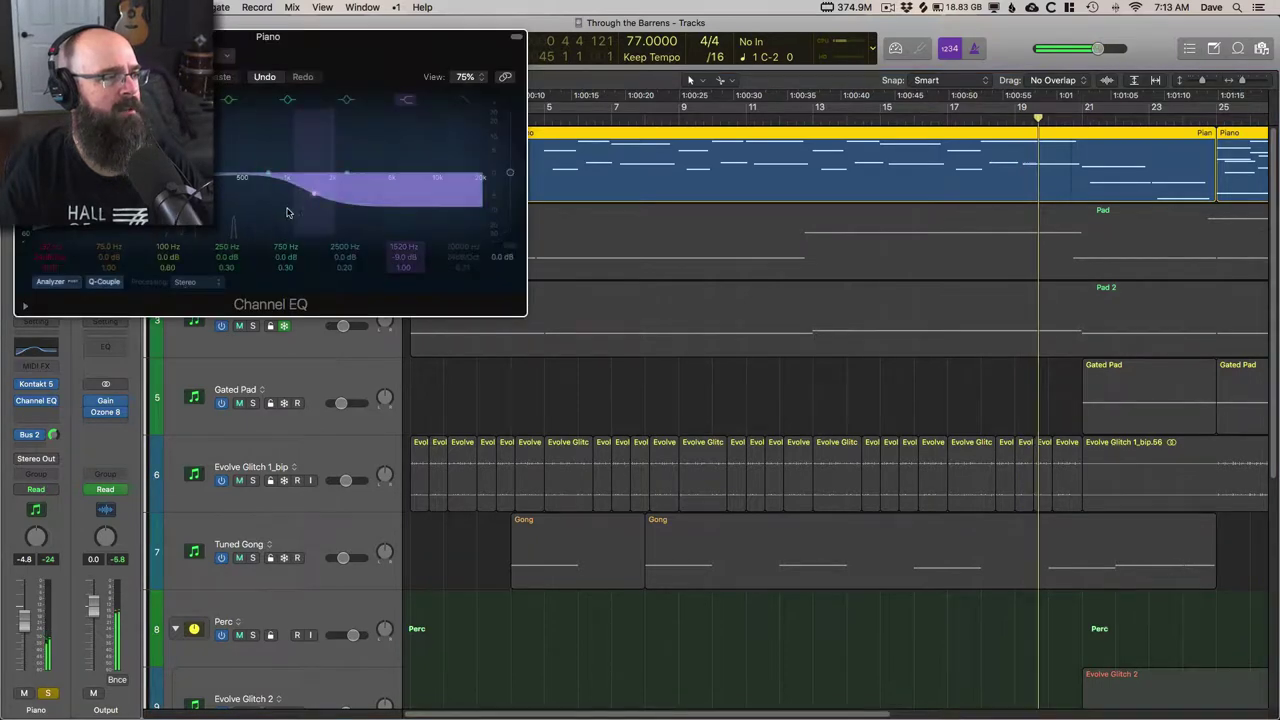
pyautogui.moveTo(372, 36); pyautogui.dragTo(446, 54)
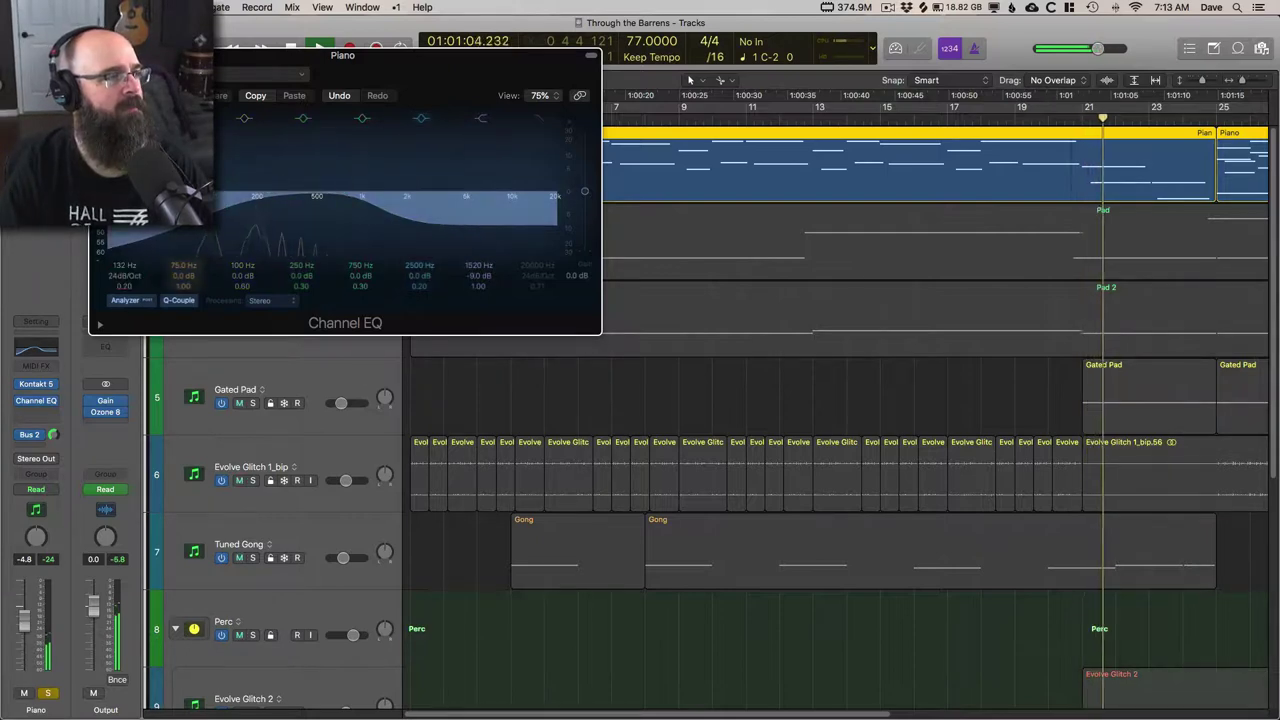
pyautogui.press('super+w')
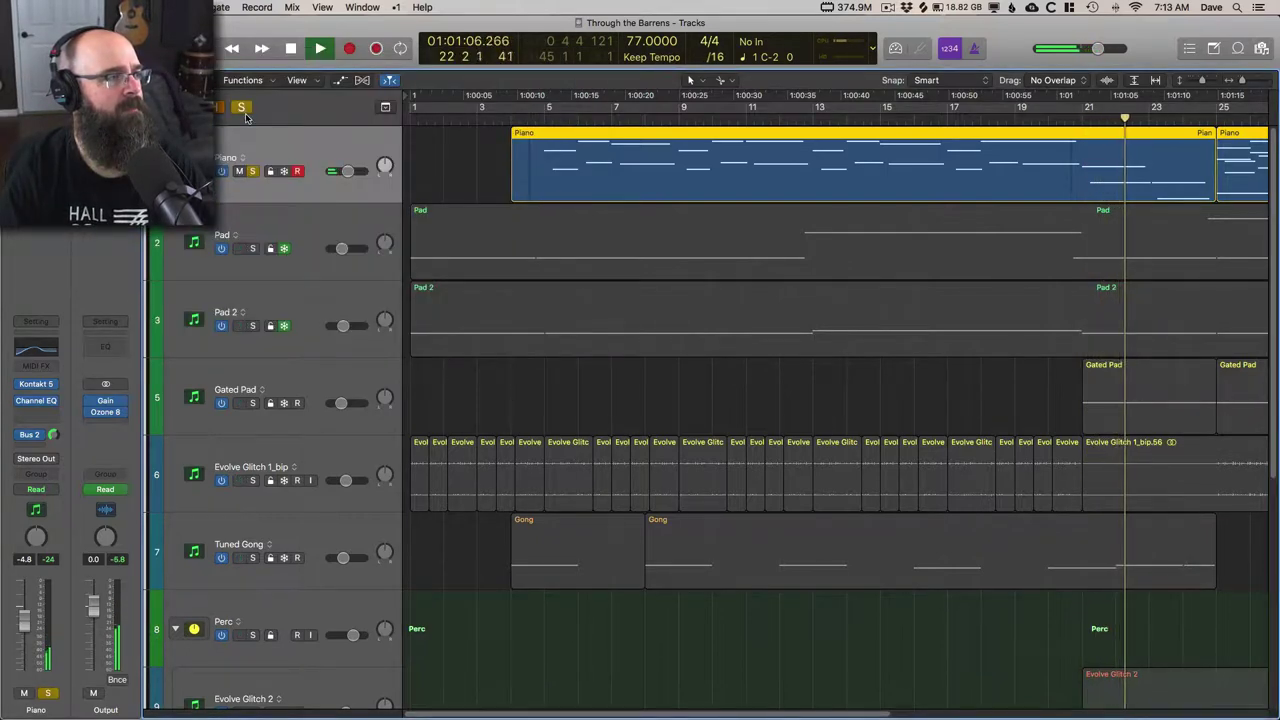
# Stop playback and clear the solo from all tracks
pyautogui.press('space')
pyautogui.hotkey('ctrl', 's')
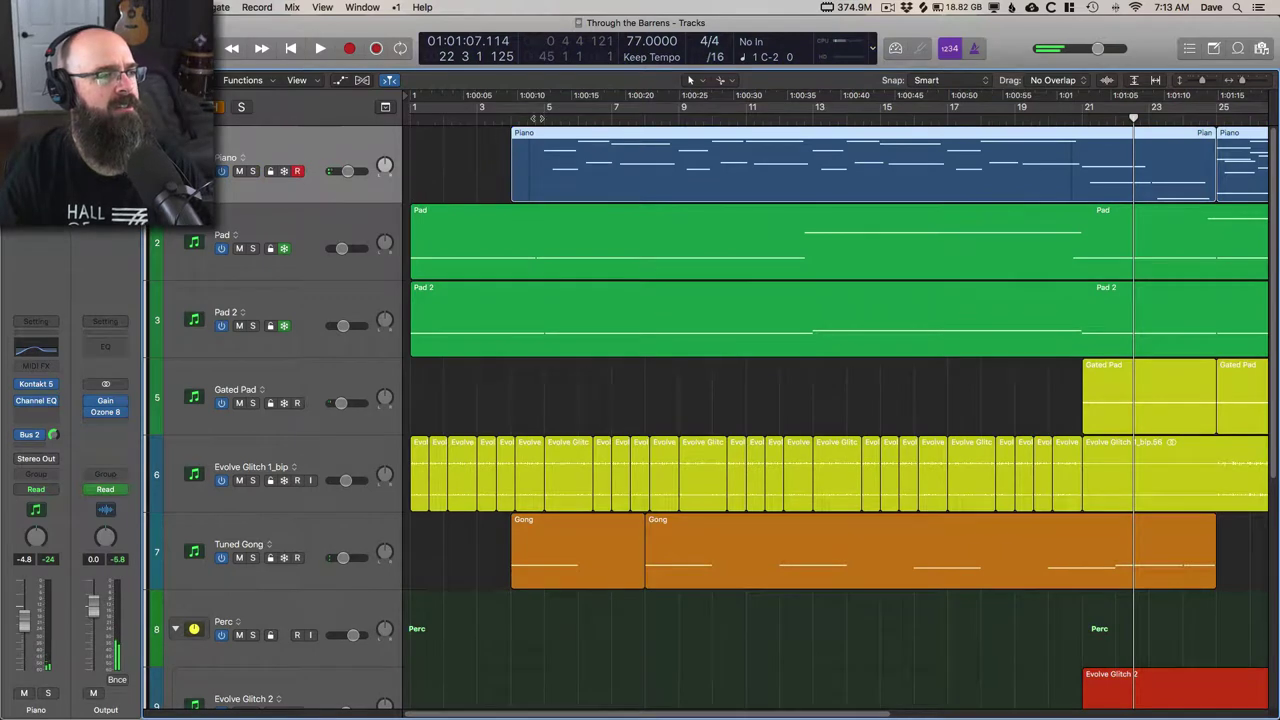
# Play the arrangement, show the Piano region's score, and set its key signature to G minor
pyautogui.press('space')
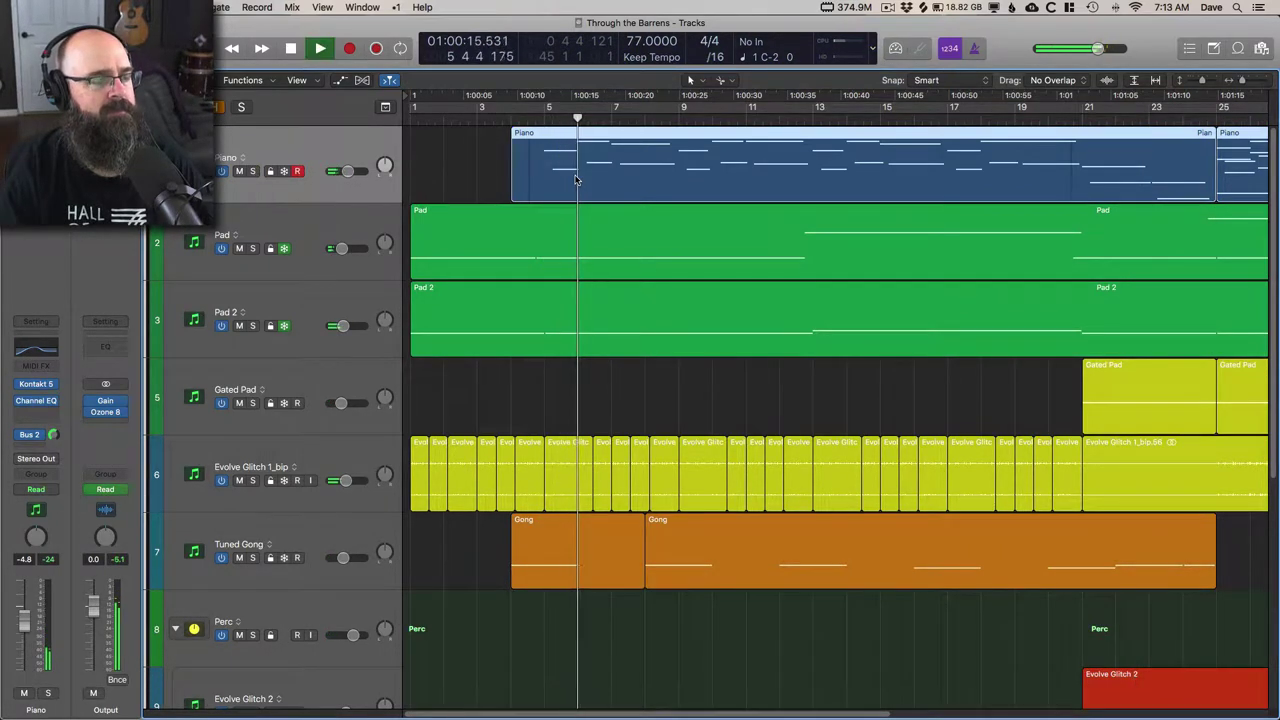
pyautogui.press('n')
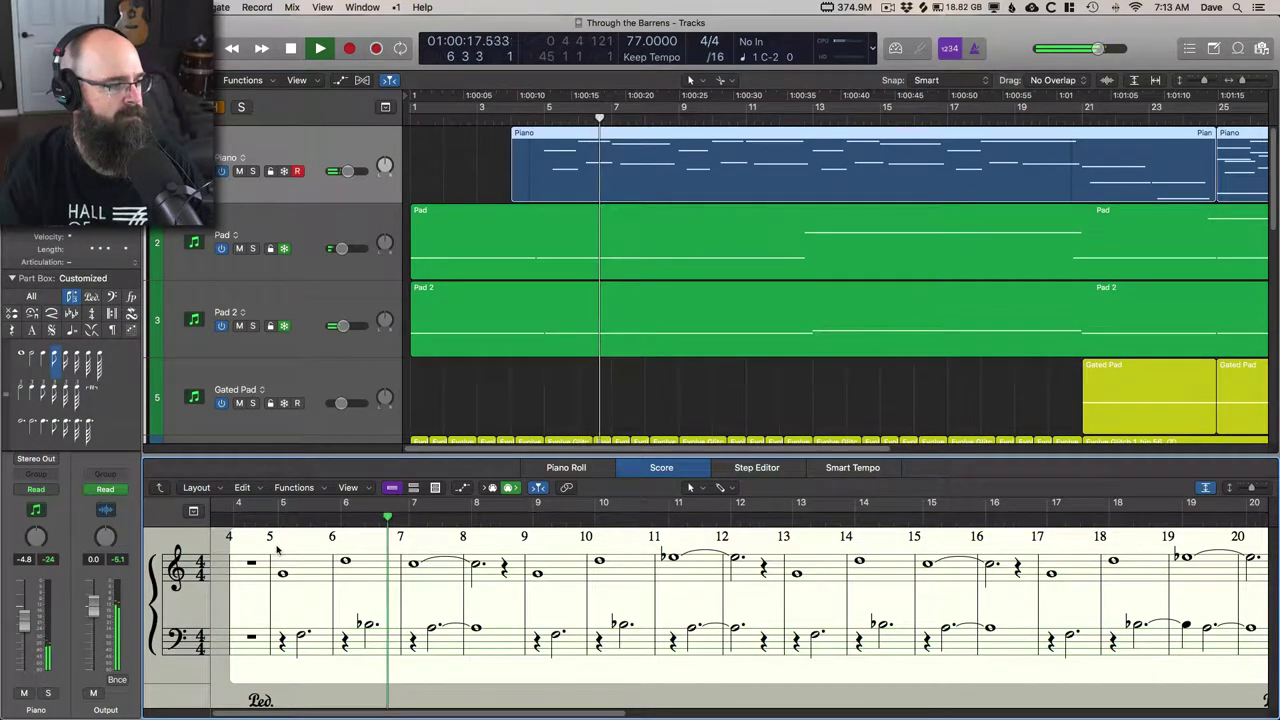
pyautogui.hotkey('ctrl', 'k')
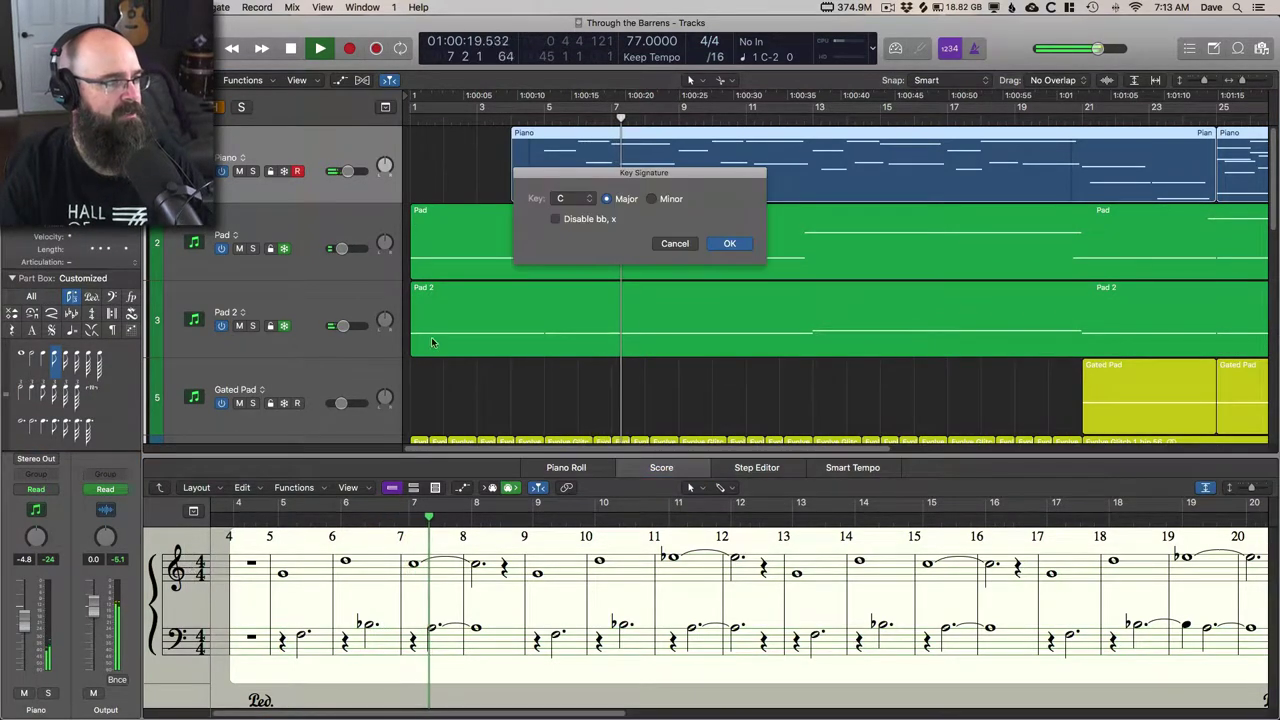
pyautogui.click(590, 198)
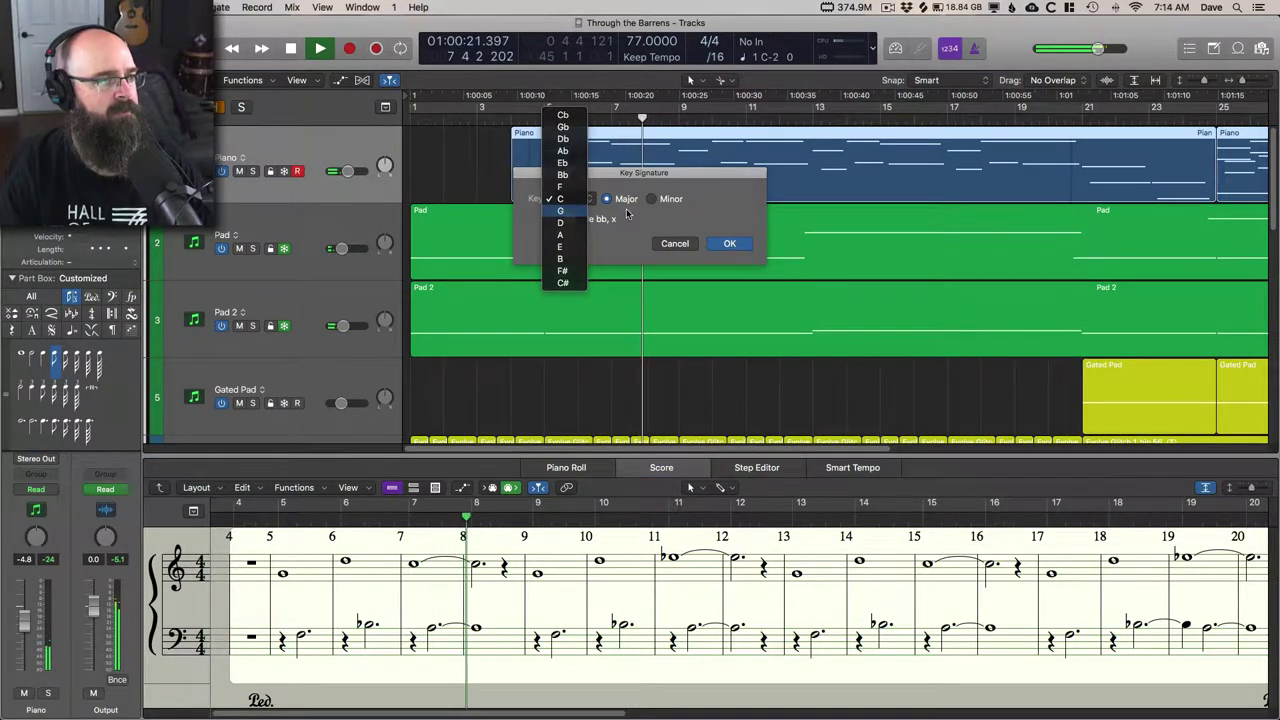
pyautogui.click(580, 213)
pyautogui.click(652, 199)
pyautogui.click(729, 243)
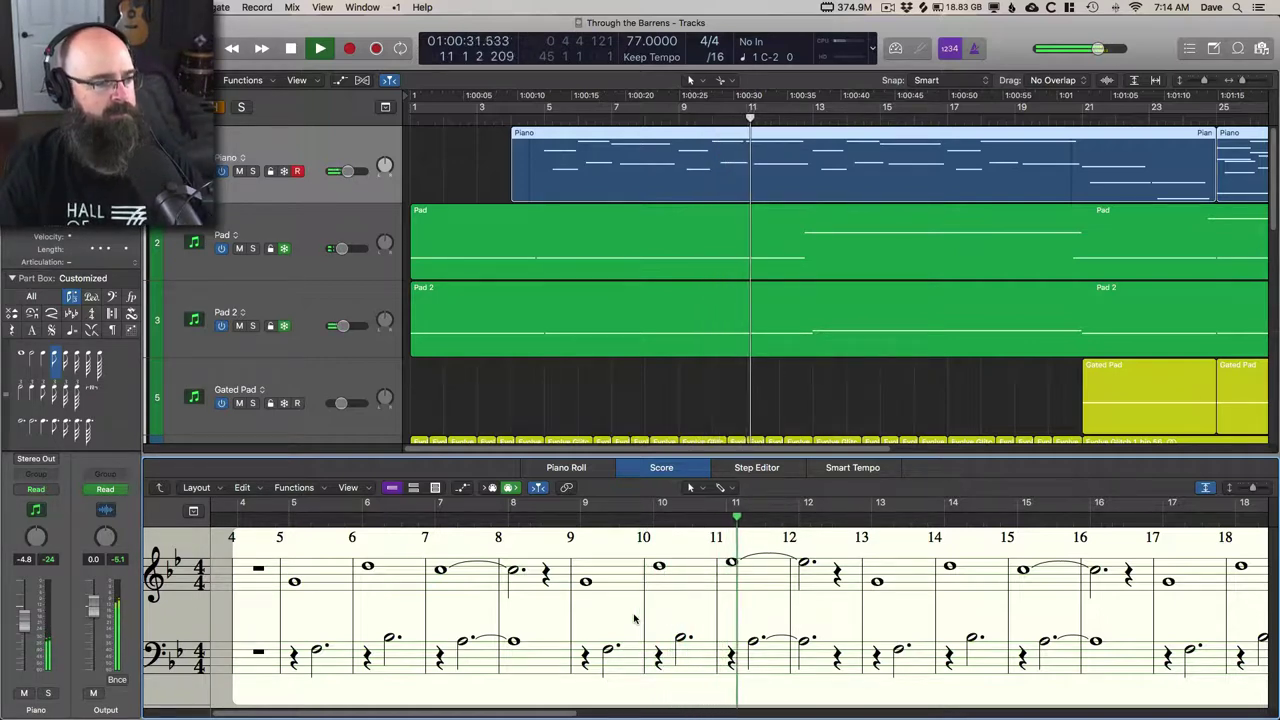
# Play the Piano part on from bar 11 to bar 19, and replay it from about bars 18 and 19 in the score
pyautogui.press('space')
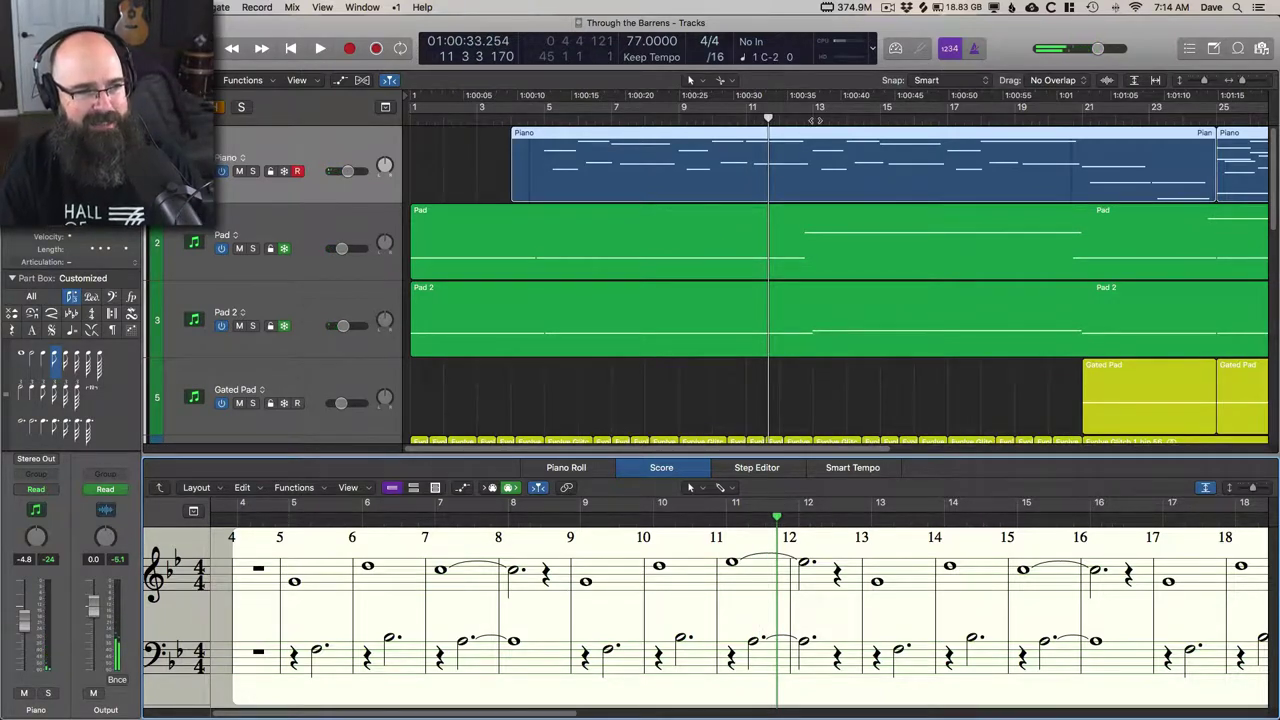
pyautogui.press('Tab')
pyautogui.press('space')
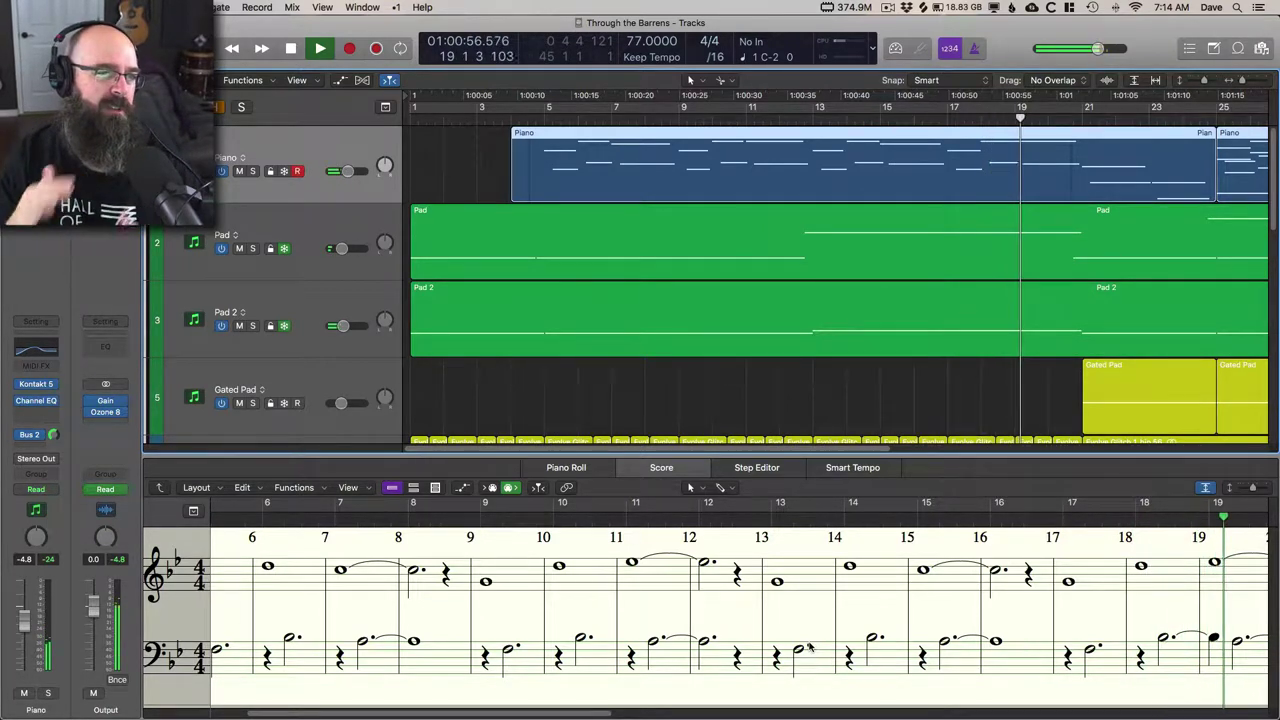
pyautogui.press('space')
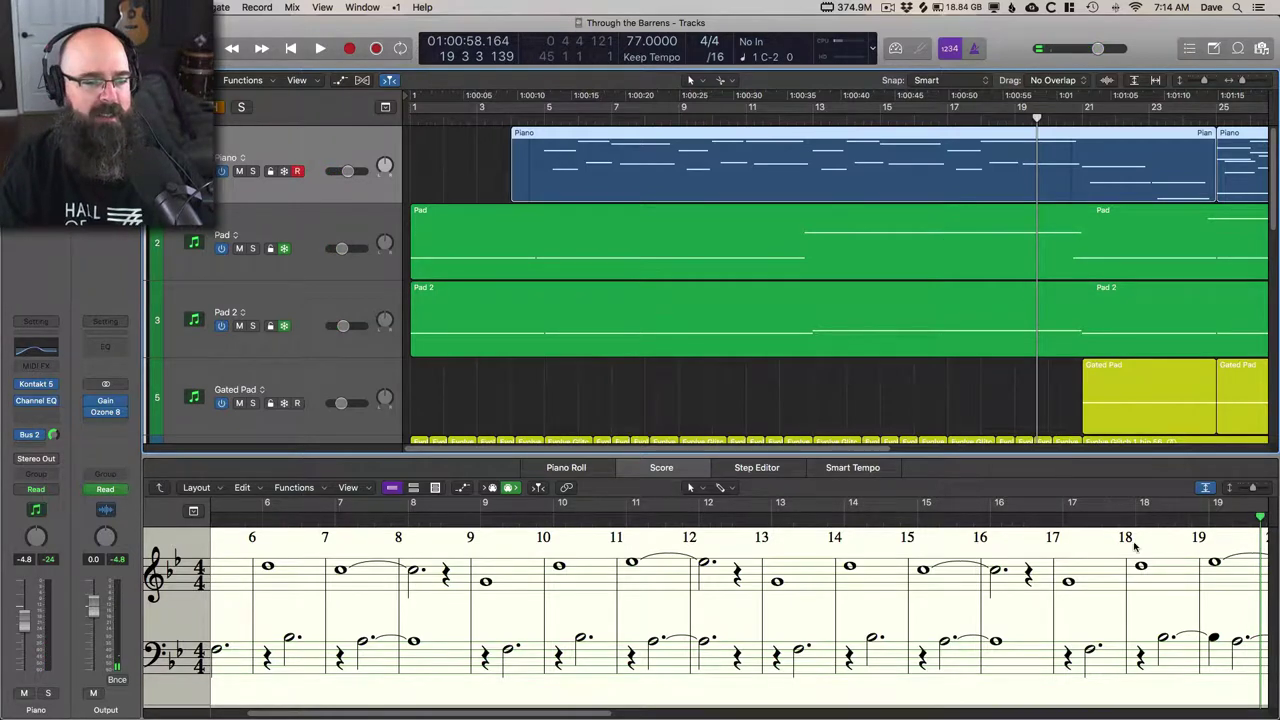
pyautogui.hscroll(4, 1133, 545)
pyautogui.click(922, 516)
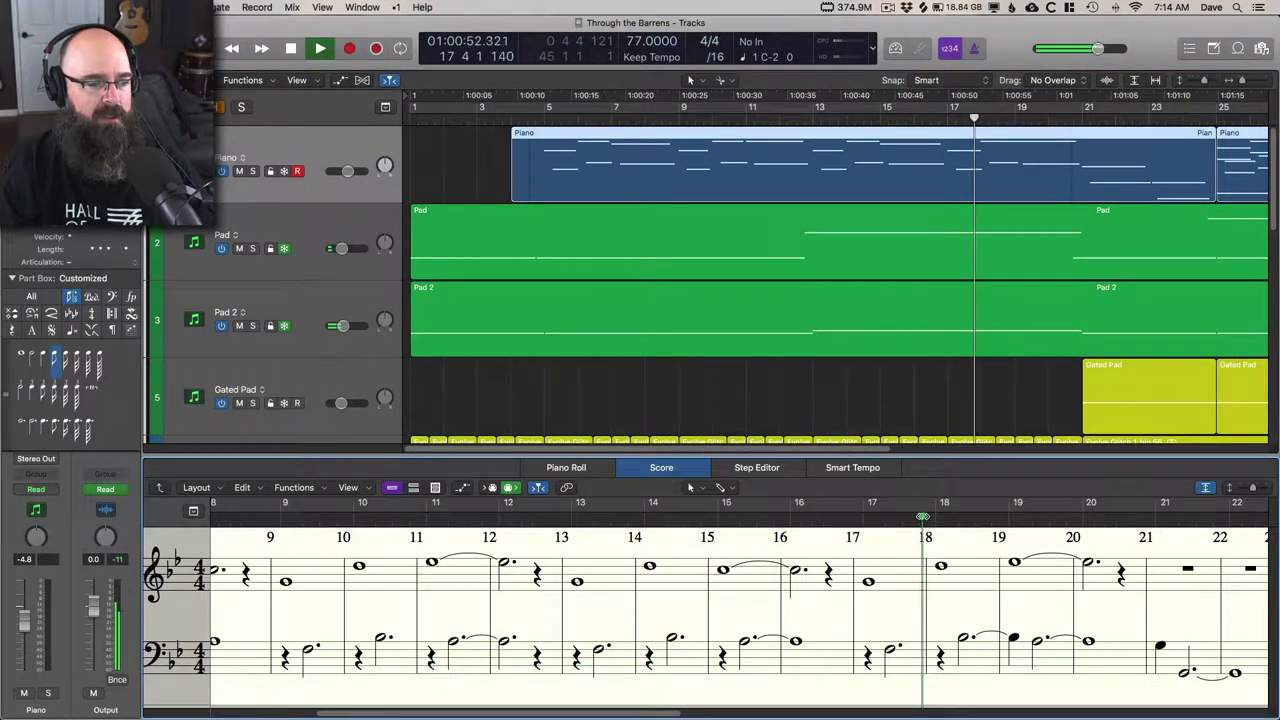
pyautogui.press('space')
pyautogui.click(996, 517)
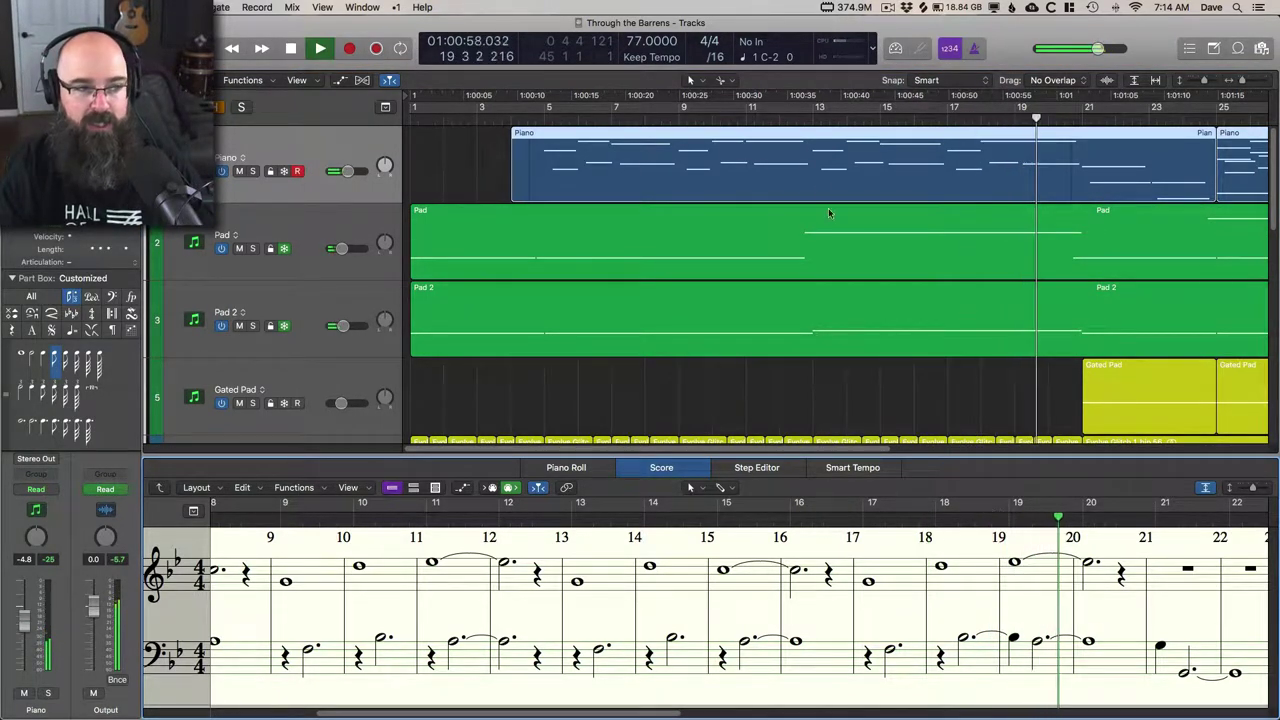
# Compare the Piano passages around bars 9, 11 and 19 by jumping playback between them
pyautogui.click(746, 118)
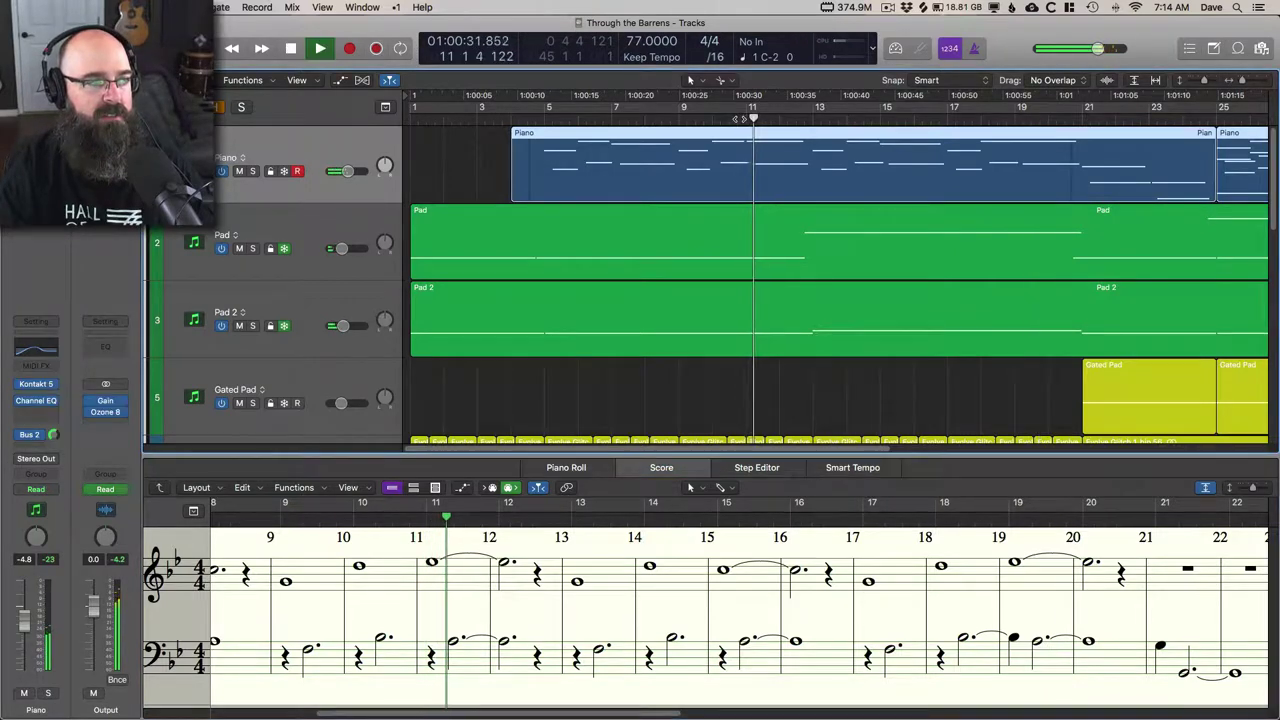
pyautogui.press('space')
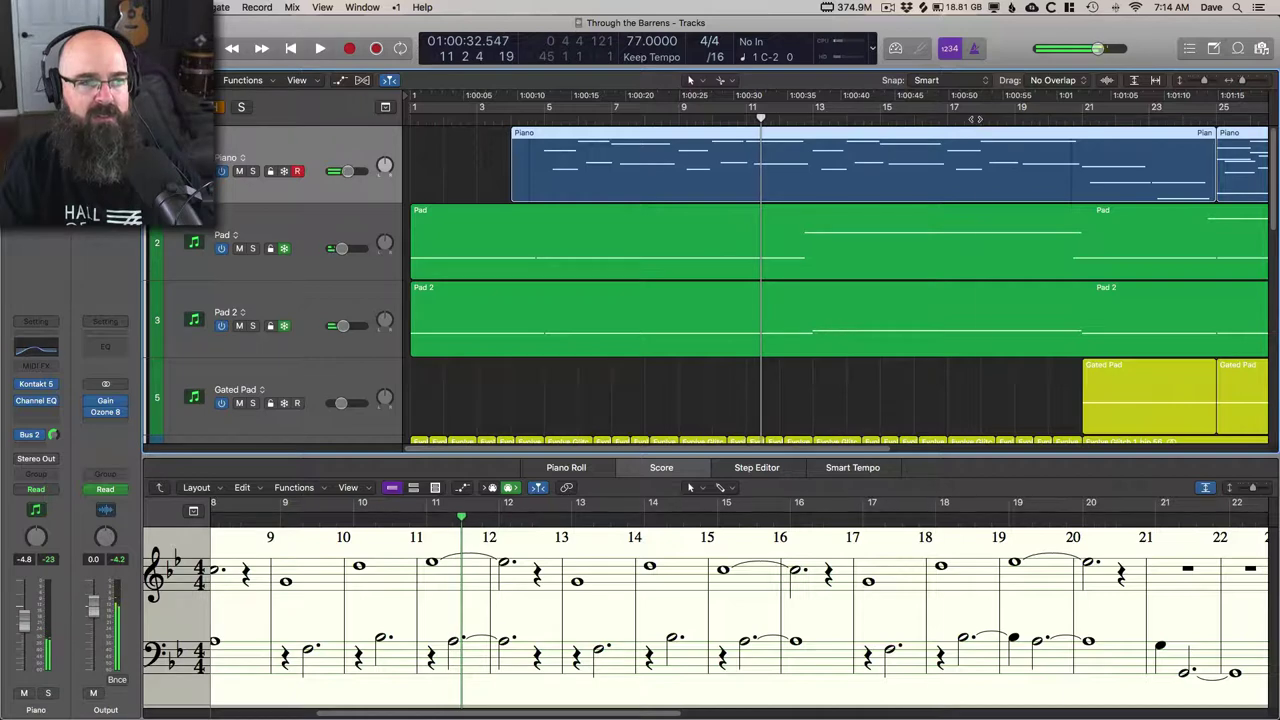
pyautogui.click(976, 119)
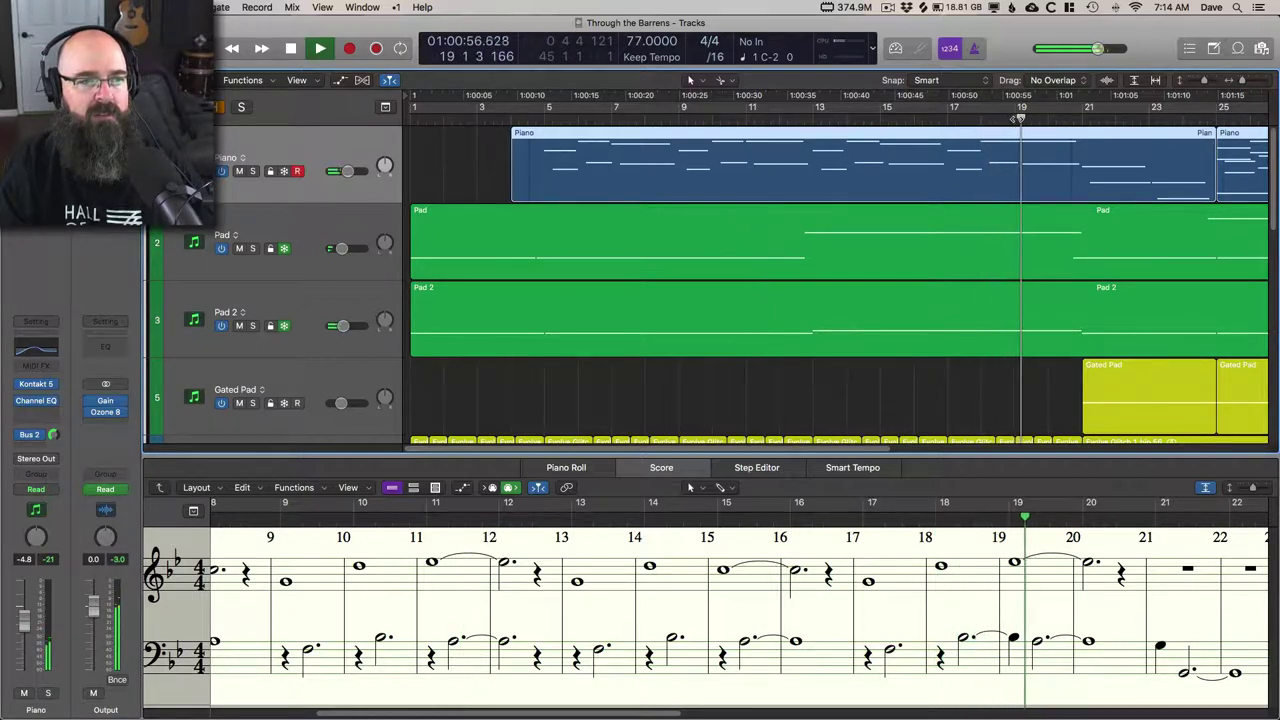
pyautogui.click(1015, 118)
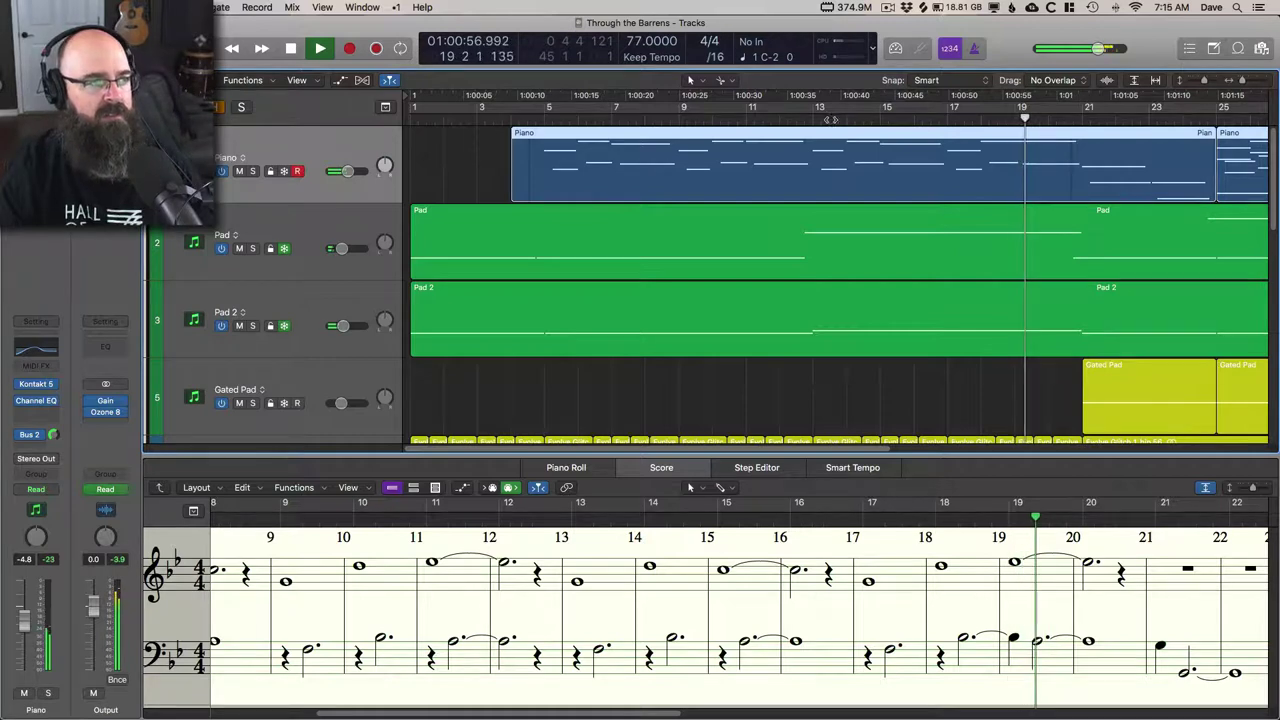
pyautogui.click(678, 118)
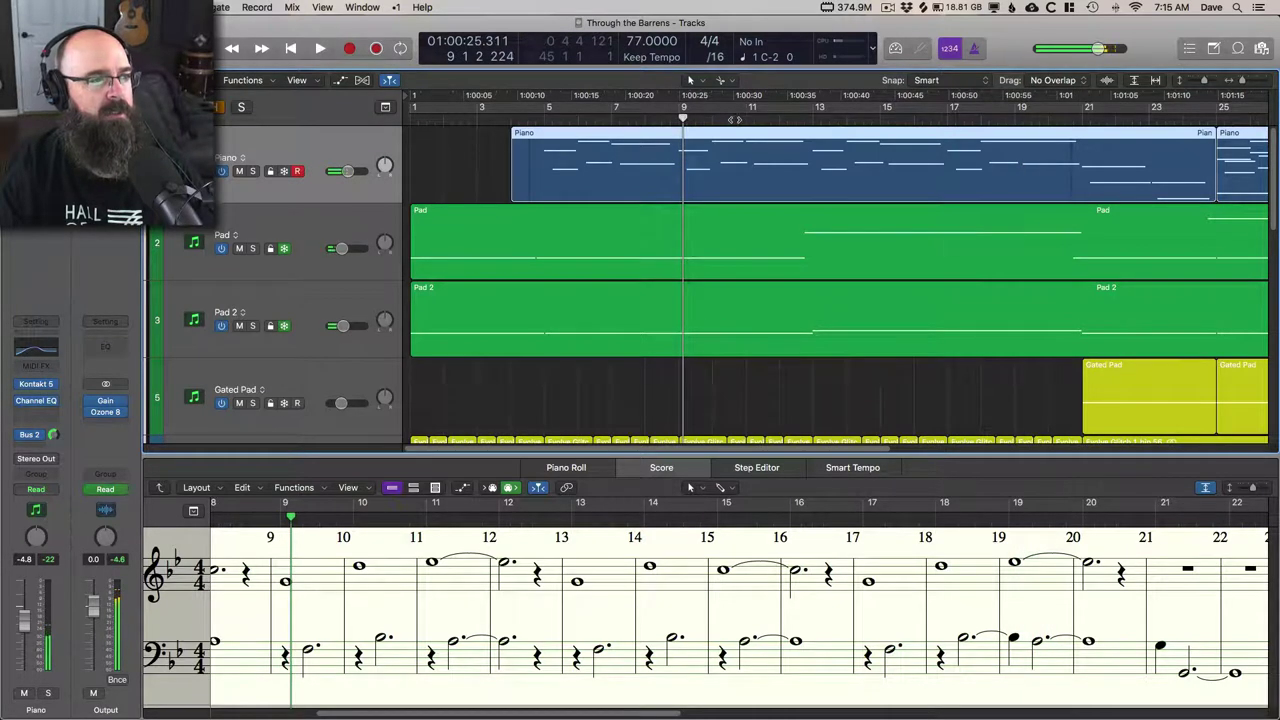
pyautogui.click(745, 118)
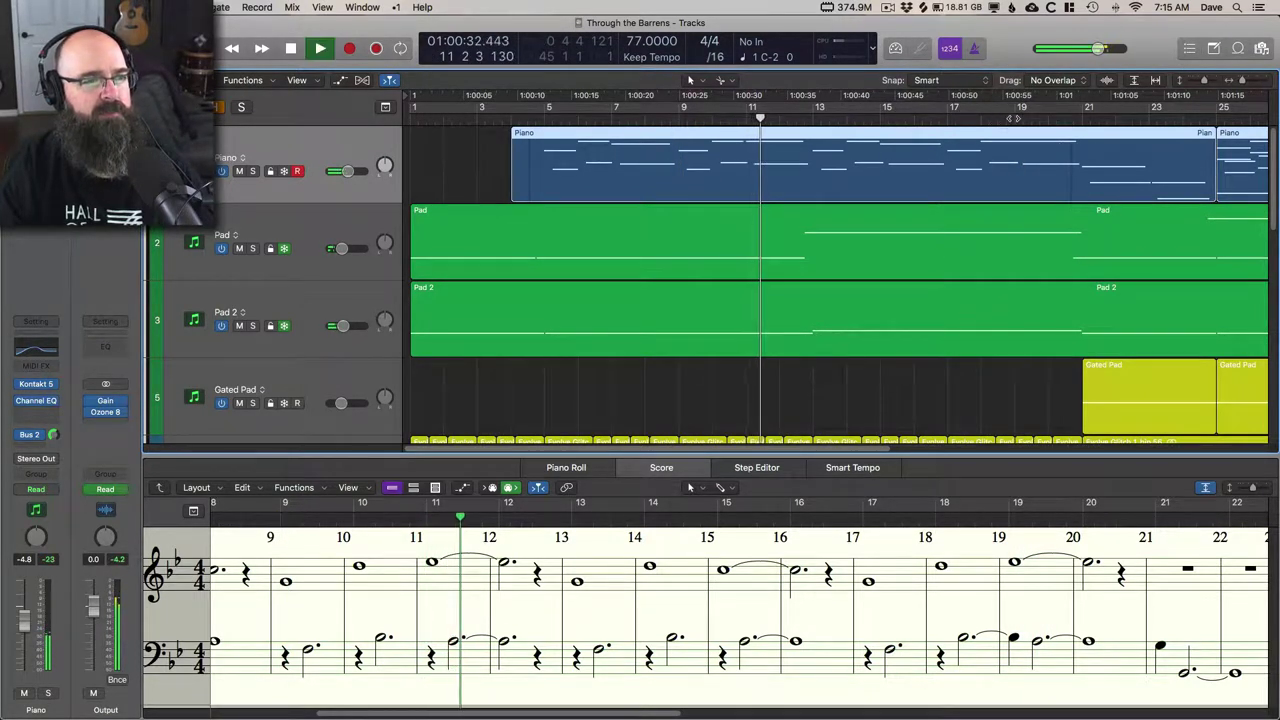
pyautogui.click(1008, 118)
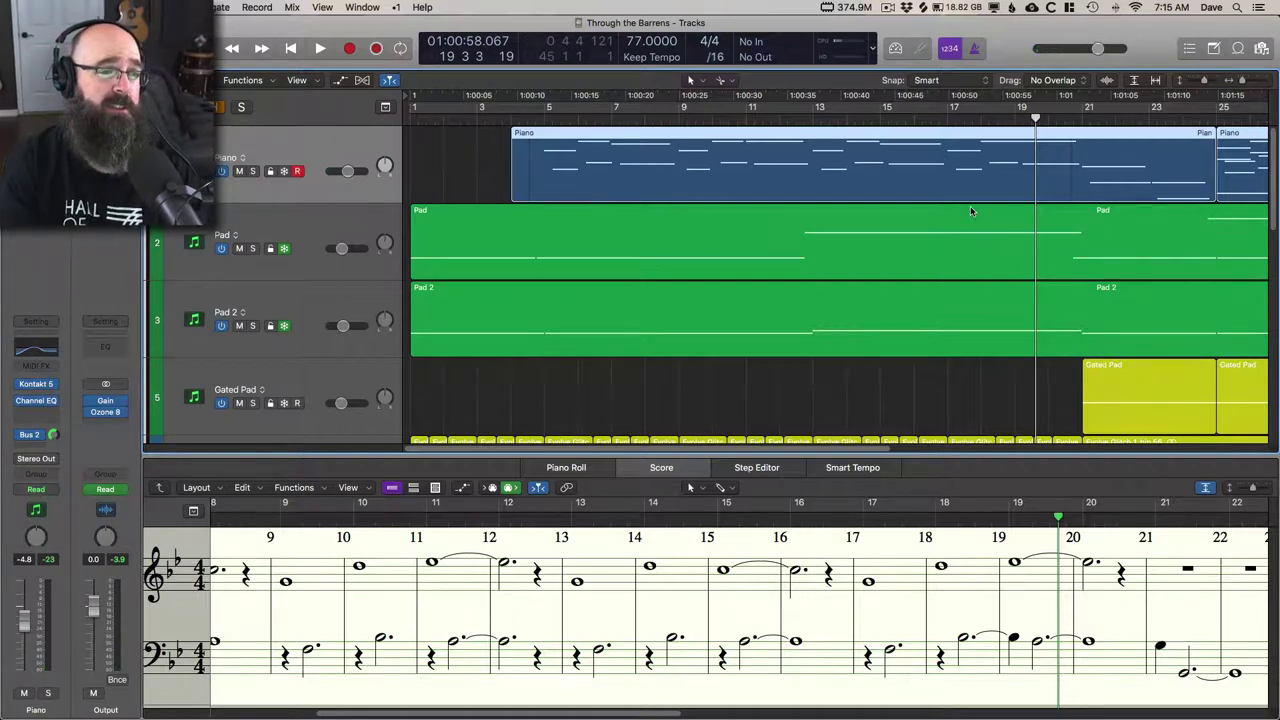
# Close the editor, fit the whole arrangement in the Tracks area, and deselect all regions
pyautogui.press('super+a')
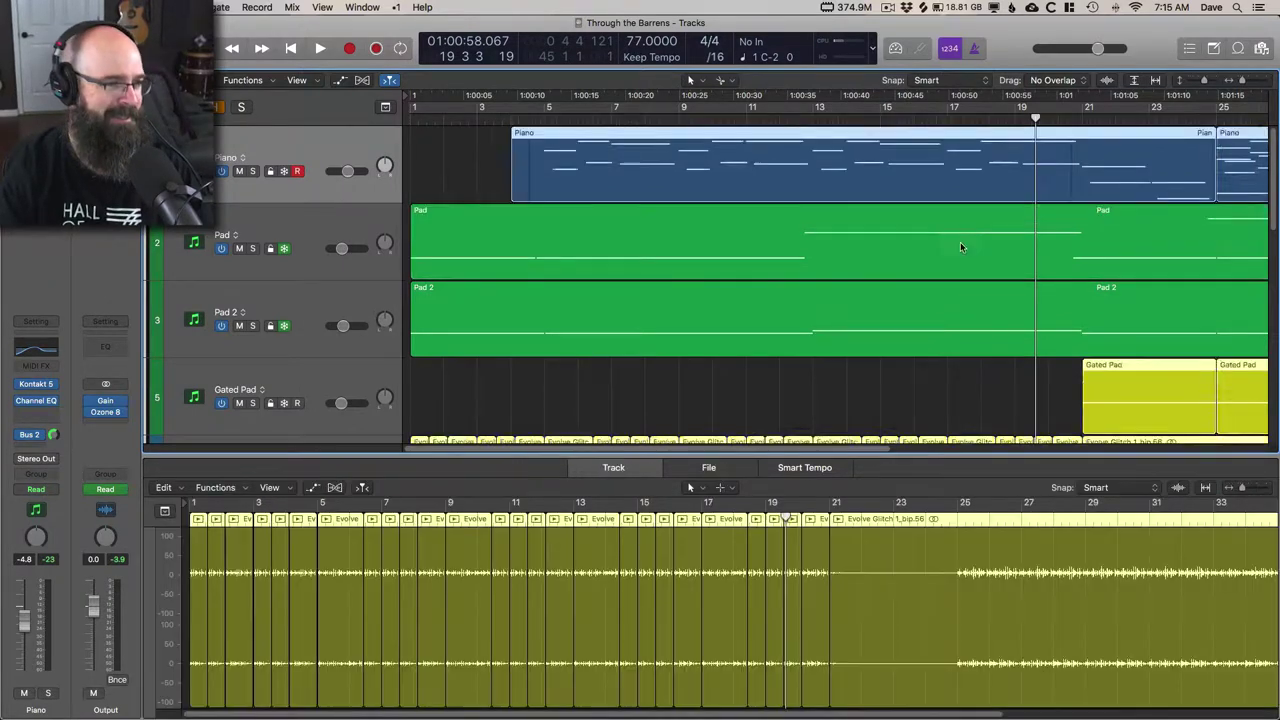
pyautogui.press('z')
pyautogui.press('e')
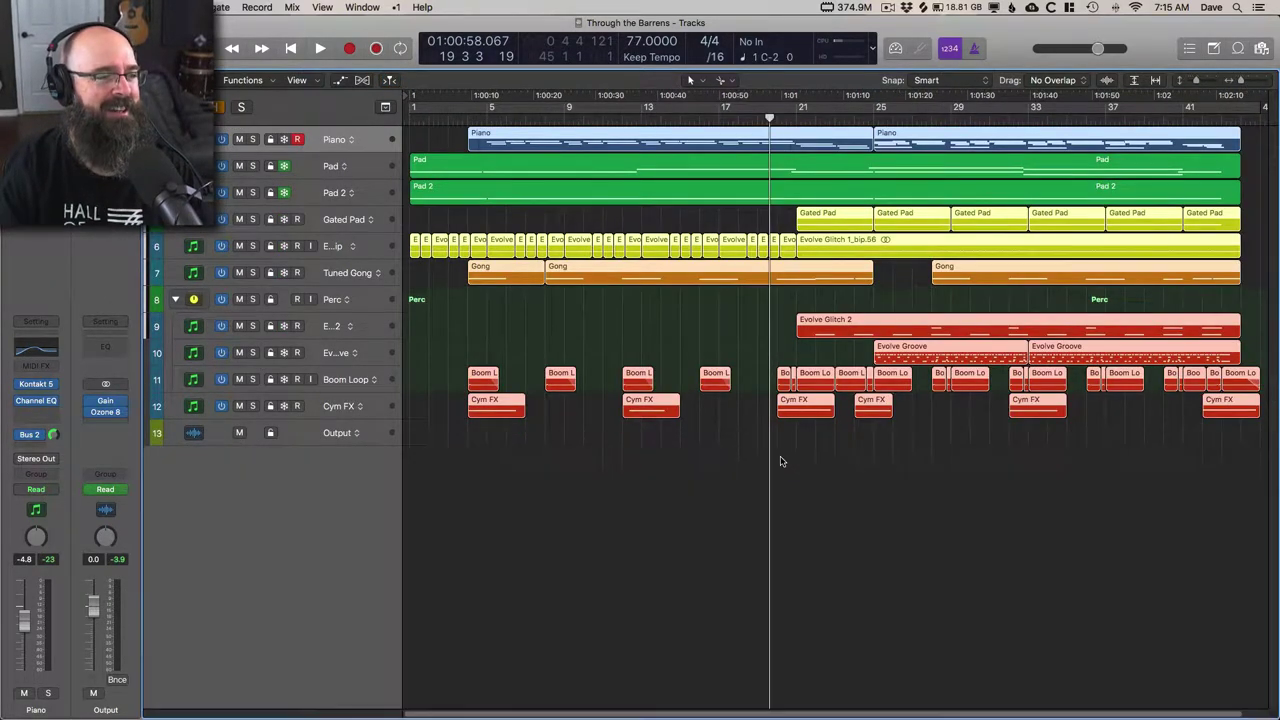
pyautogui.press('z')
pyautogui.click(692, 462)
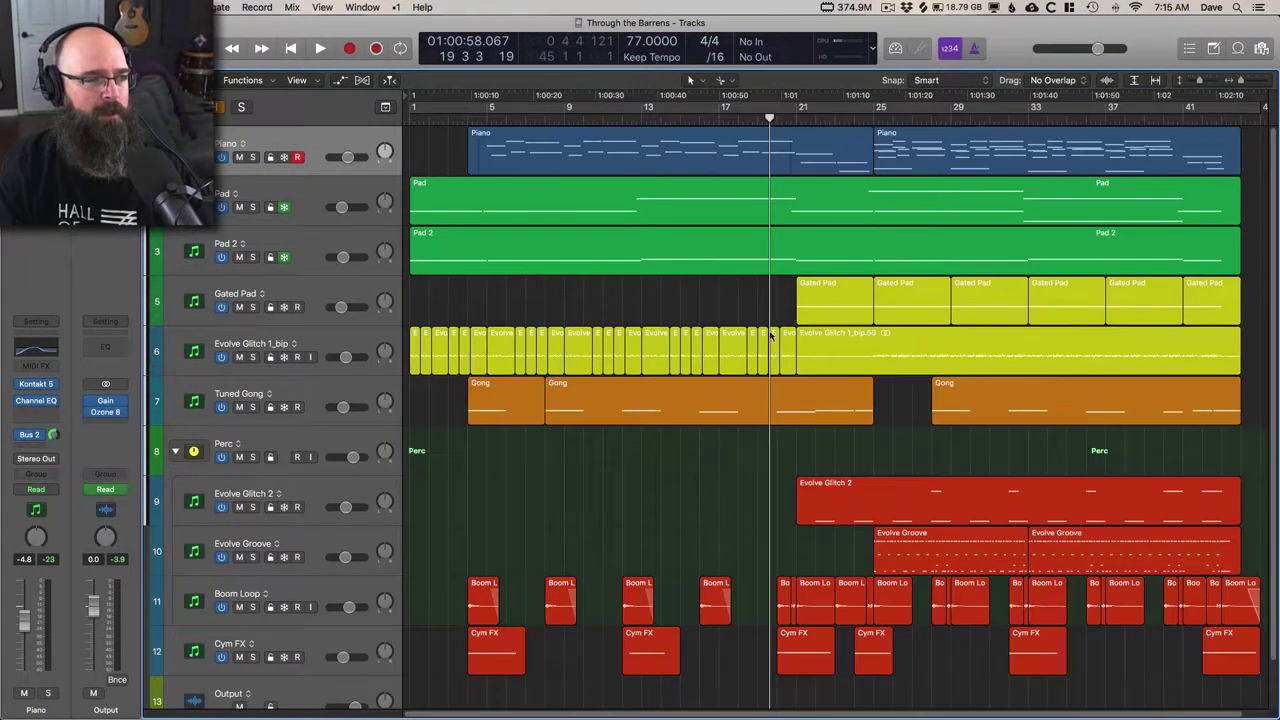
# Play the full arrangement from bar 21 and stop at about bar 25
pyautogui.click(797, 116)
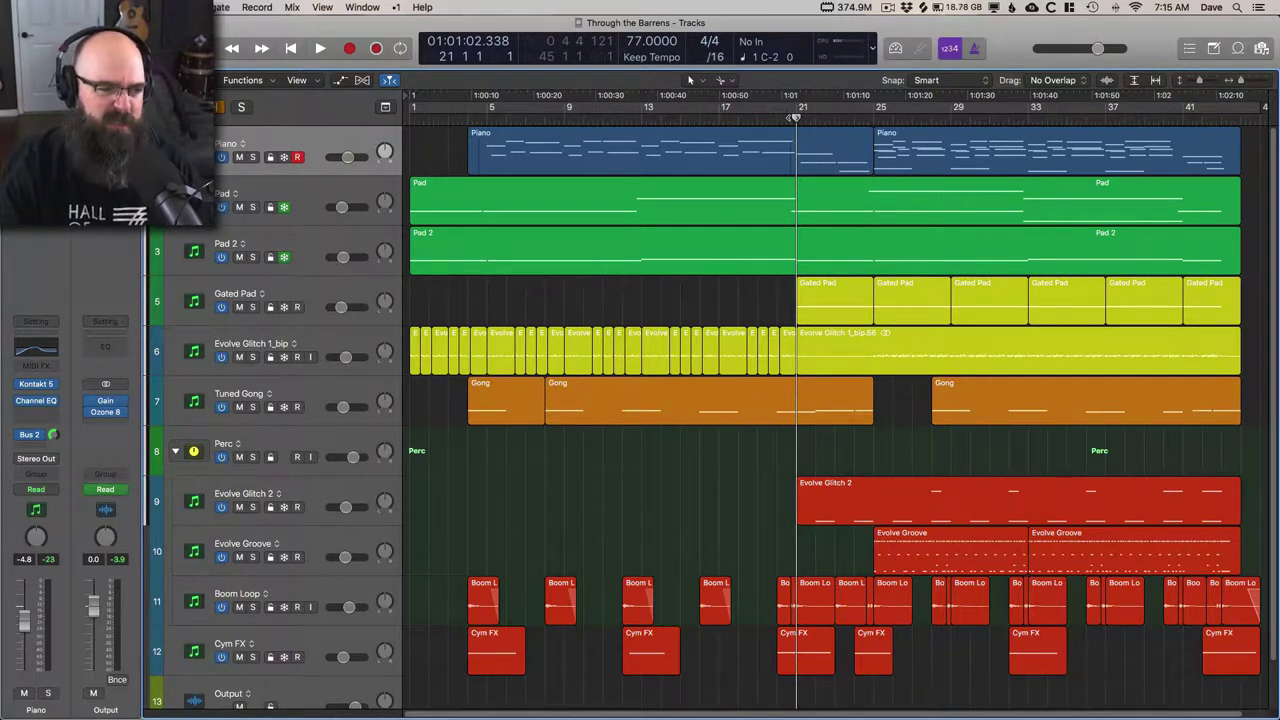
pyautogui.press('space')
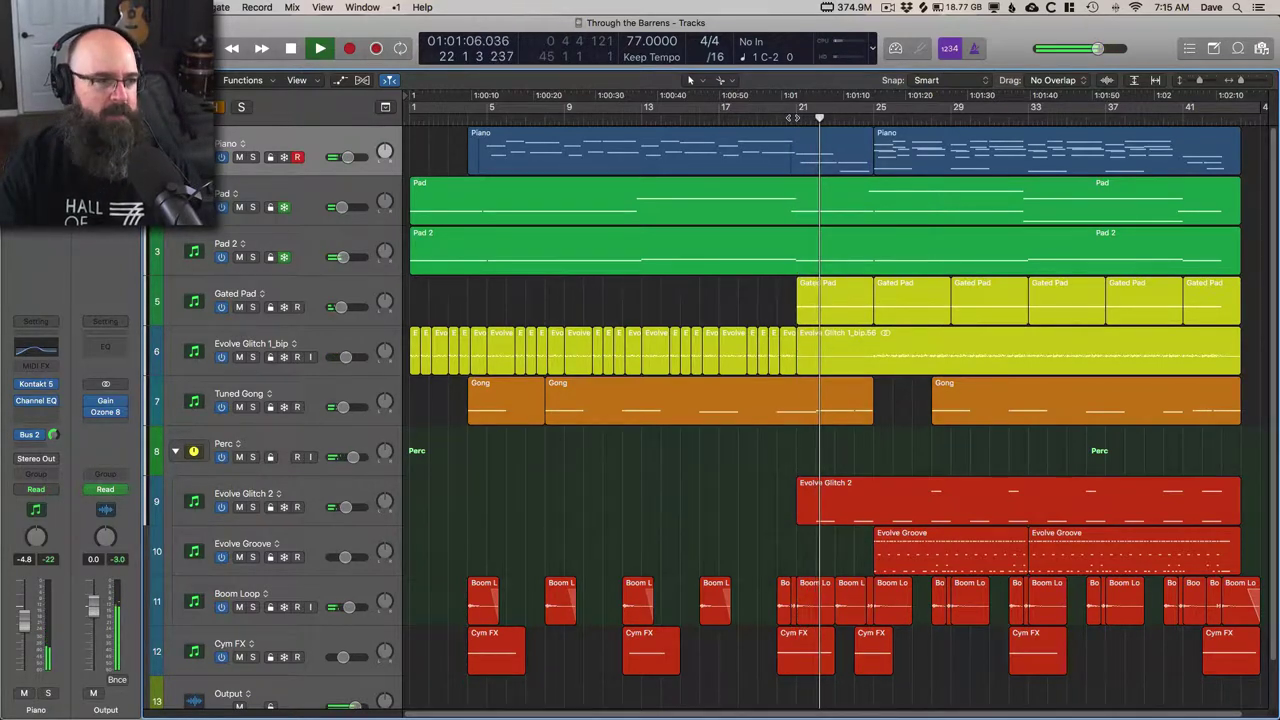
pyautogui.press('space')
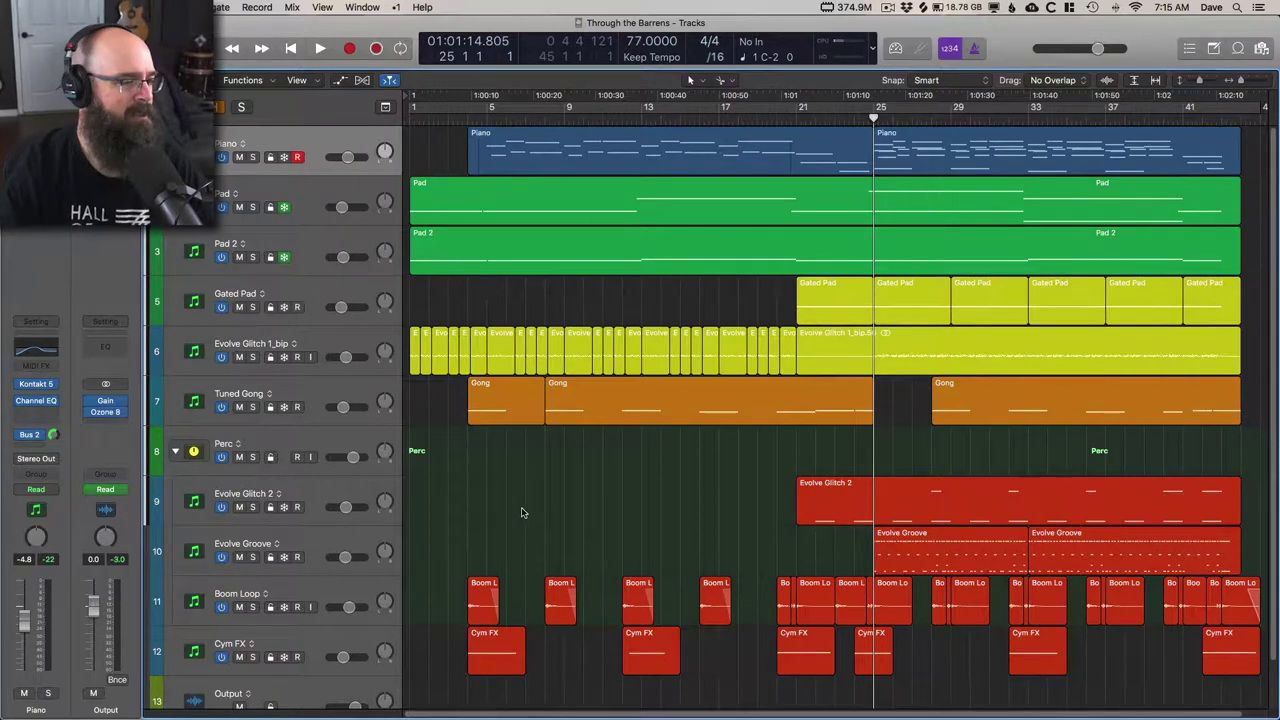
# Audition the Boom Loop track's first region in solo, starting playback around bar 3, and clear its solo
pyautogui.scroll(-1, 523, 514)
pyautogui.click(341, 554)
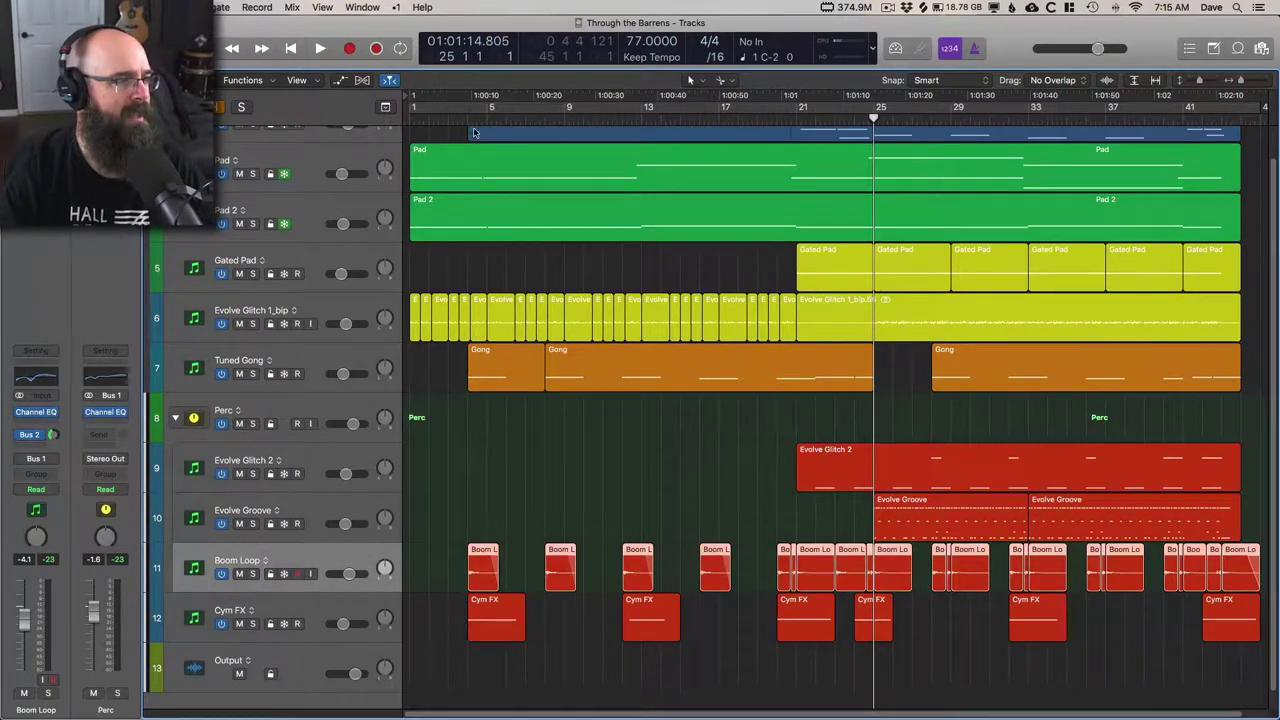
pyautogui.press('space')
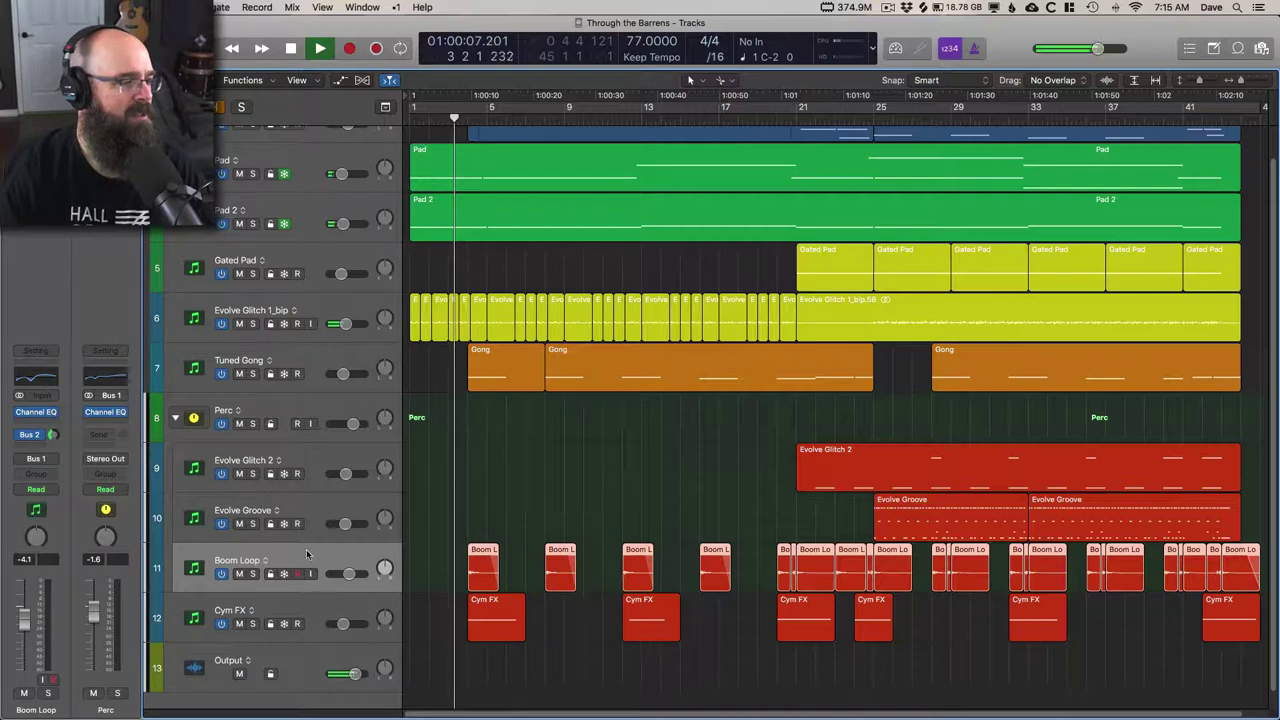
pyautogui.click(252, 574)
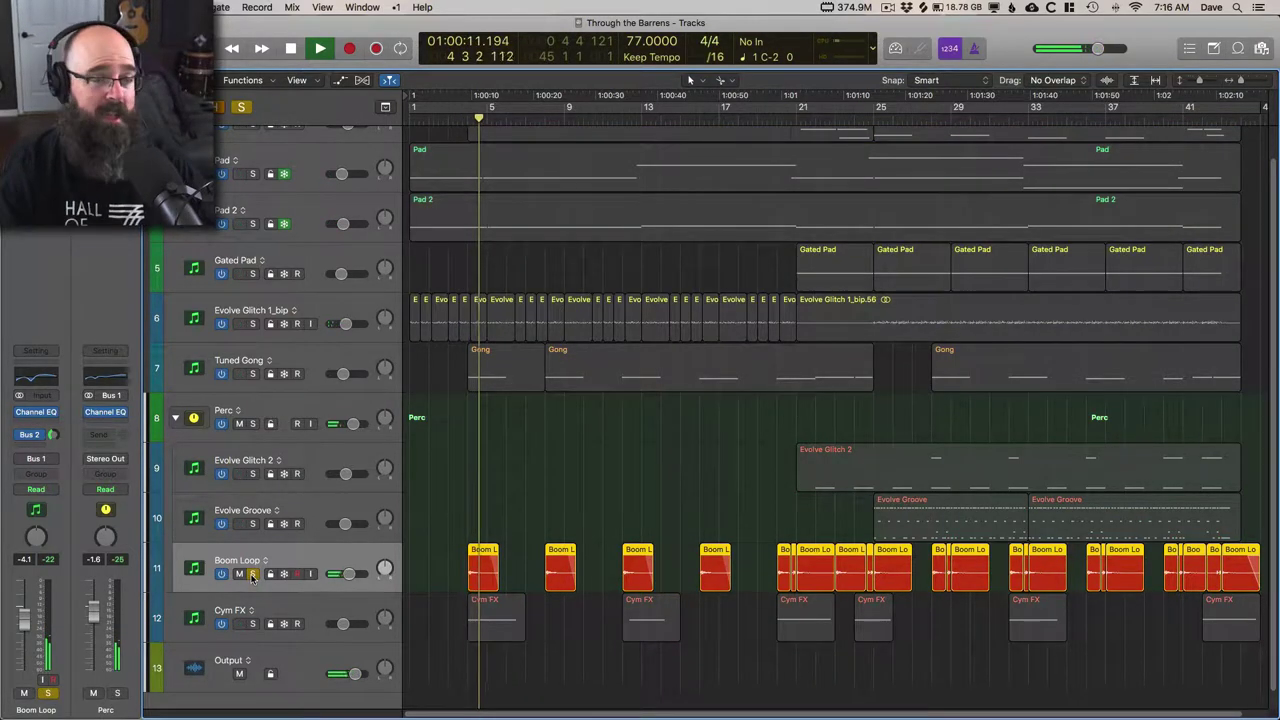
pyautogui.press('space')
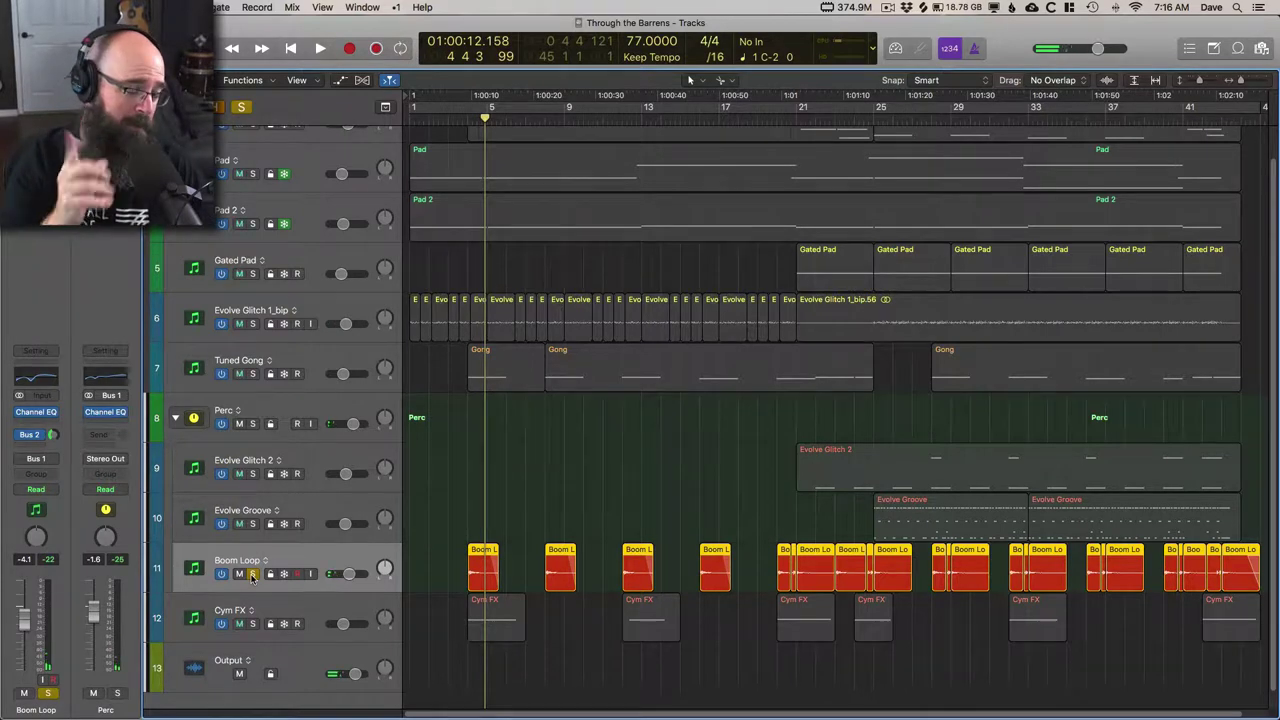
pyautogui.click(252, 574)
# Solo the Cym FX track and play its first region from bar 4
pyautogui.click(252, 624)
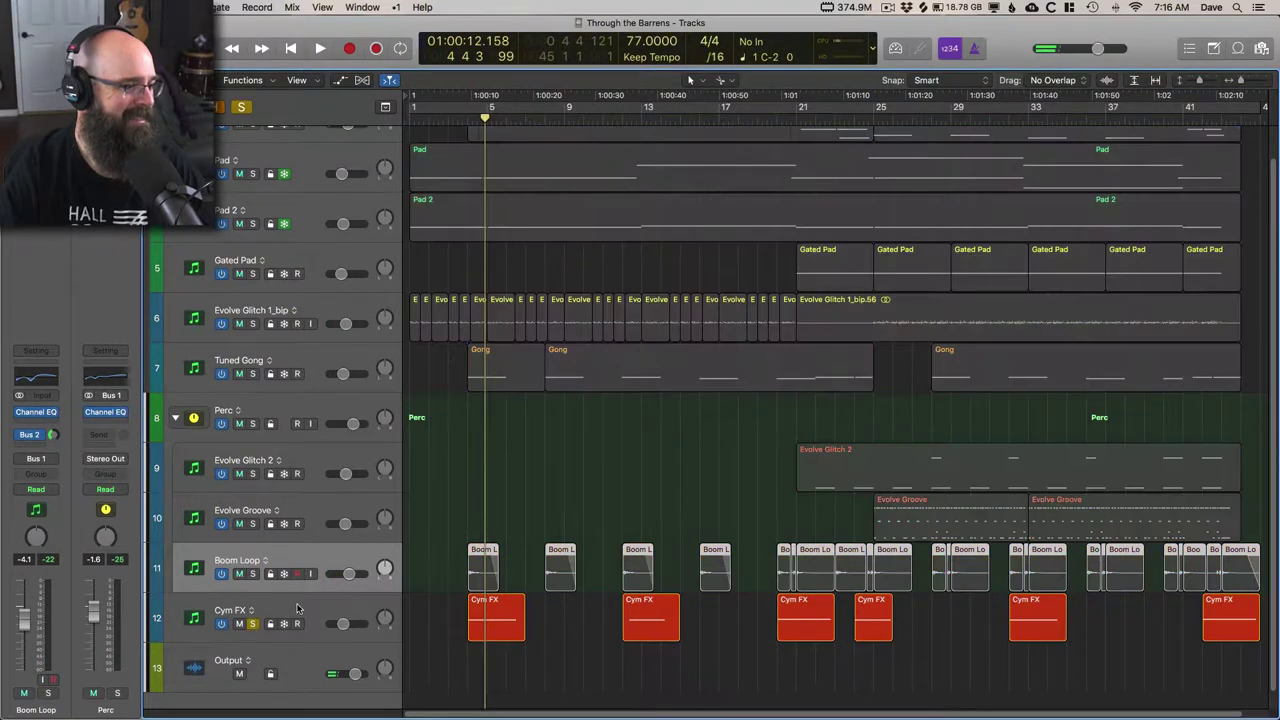
pyautogui.click(298, 609)
pyautogui.press('space')
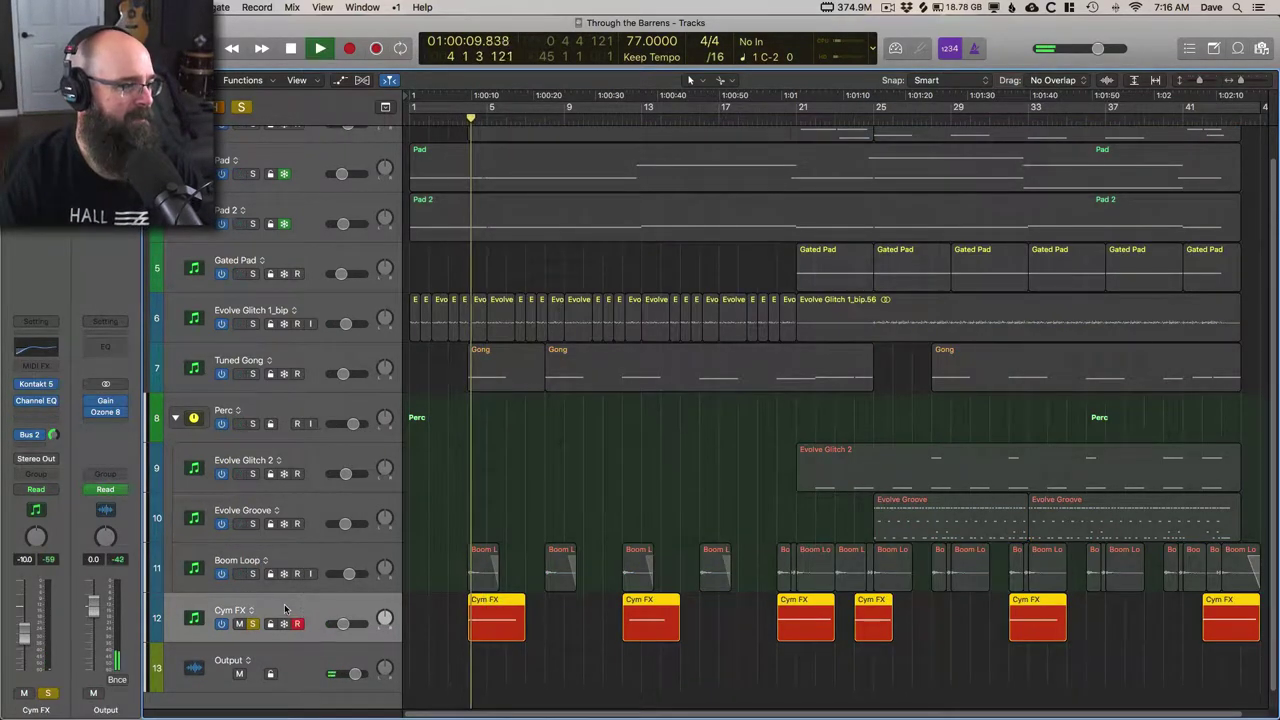
pyautogui.press('space')
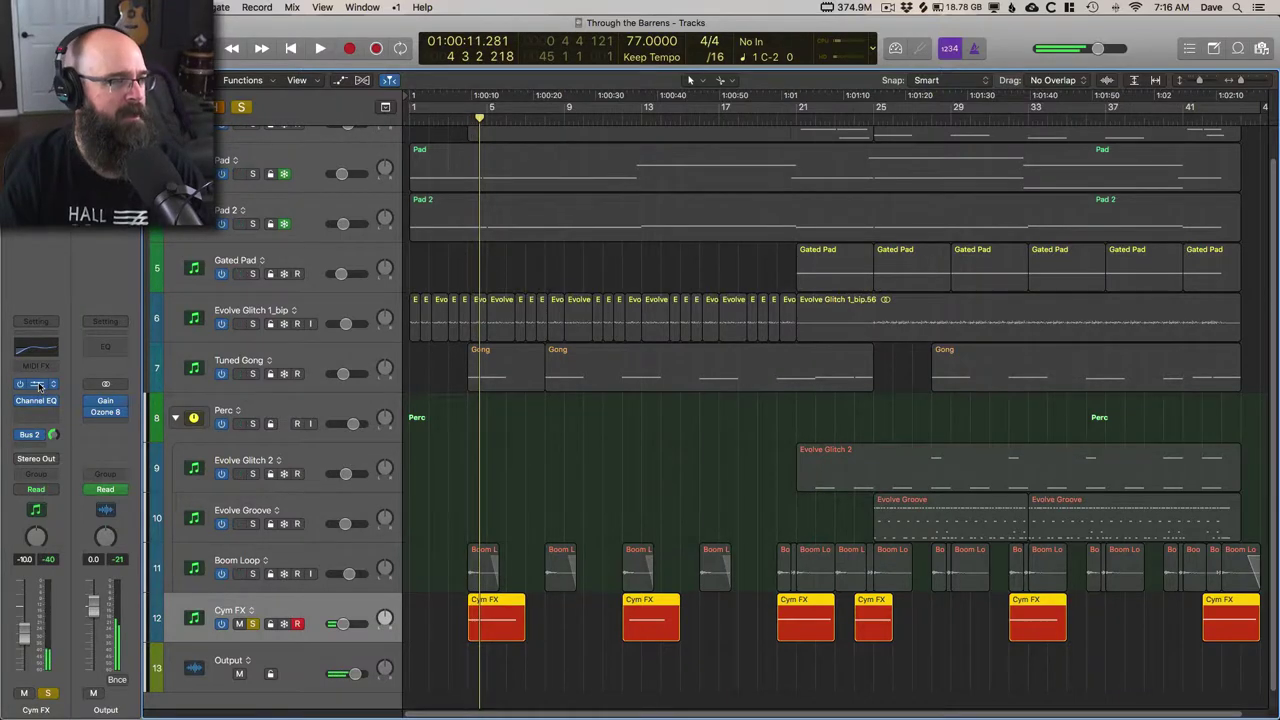
# Inspect the Cym FX track's Gongs and FX patch in Kontakt, browse the library list to the piano libraries, and close the instrument
pyautogui.click(37, 385)
pyautogui.moveTo(479, 43); pyautogui.dragTo(535, 34)
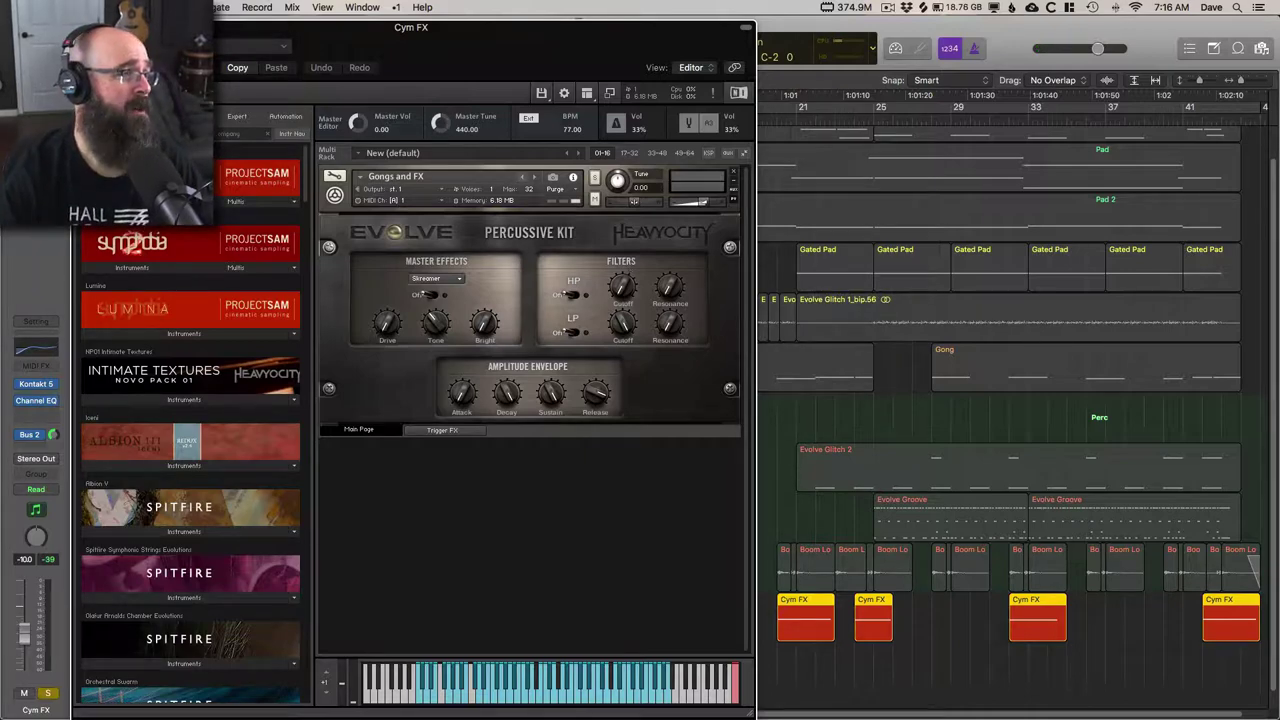
pyautogui.moveTo(470, 27); pyautogui.dragTo(479, 23)
pyautogui.scroll(-20, 222, 190)
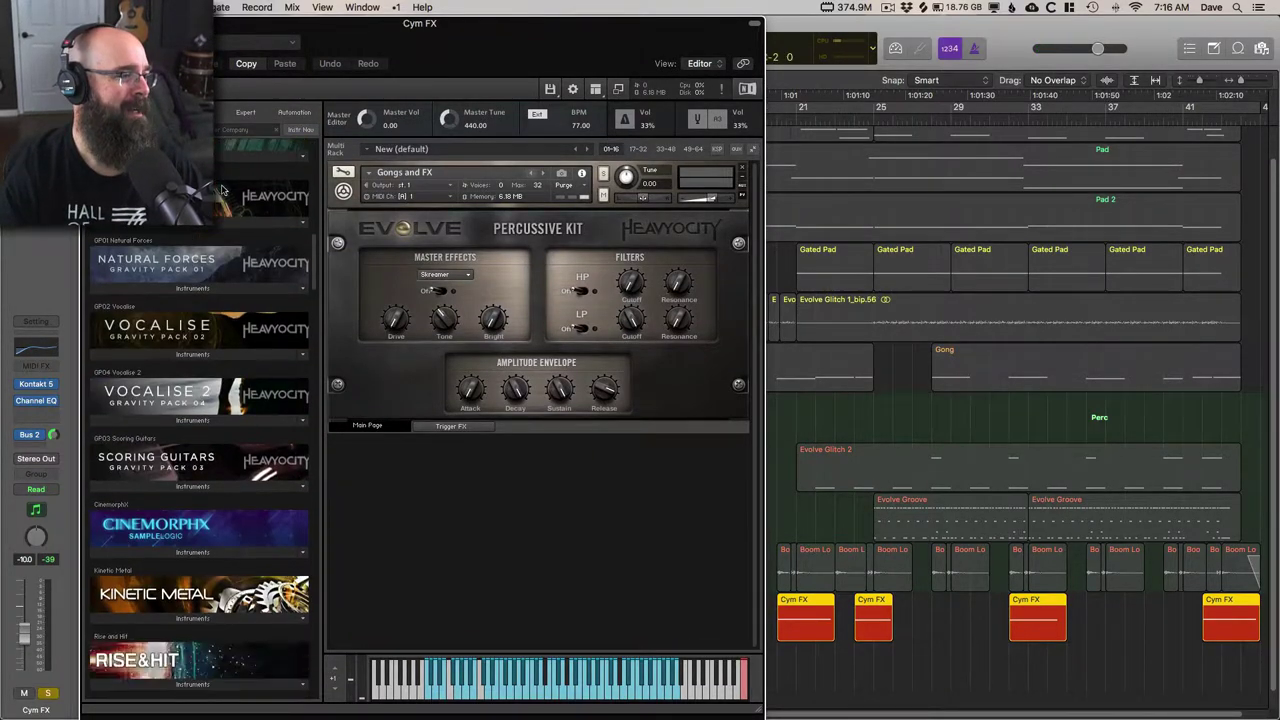
pyautogui.scroll(-15, 222, 190)
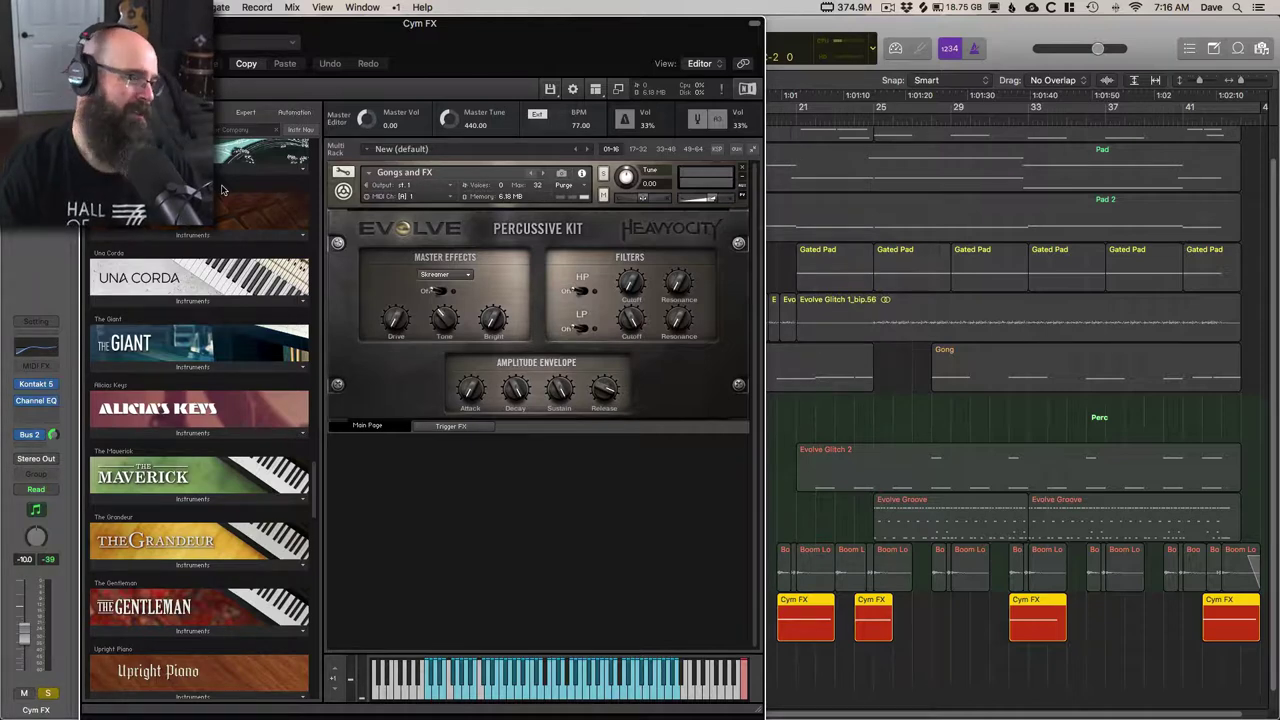
pyautogui.press('super+w')
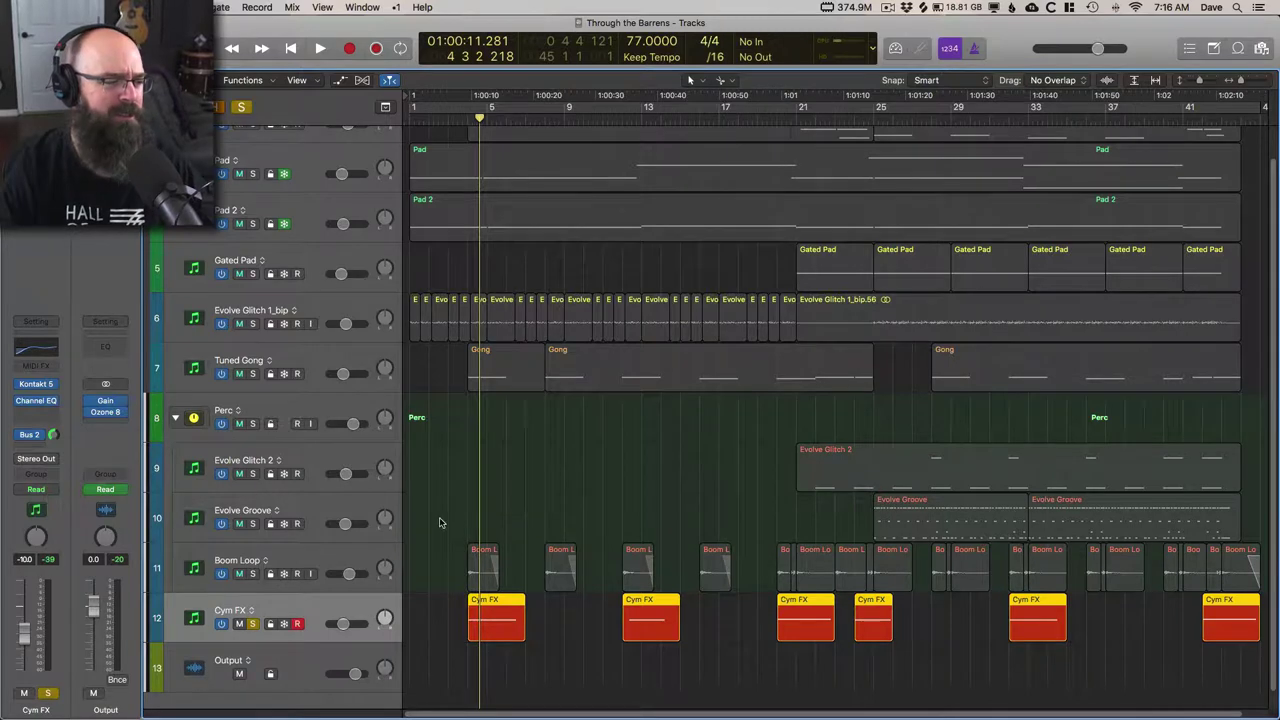
# Move the playhead through the Cym FX region positions around bars 11, 13, 21, 25 and 43
pyautogui.click(604, 105)
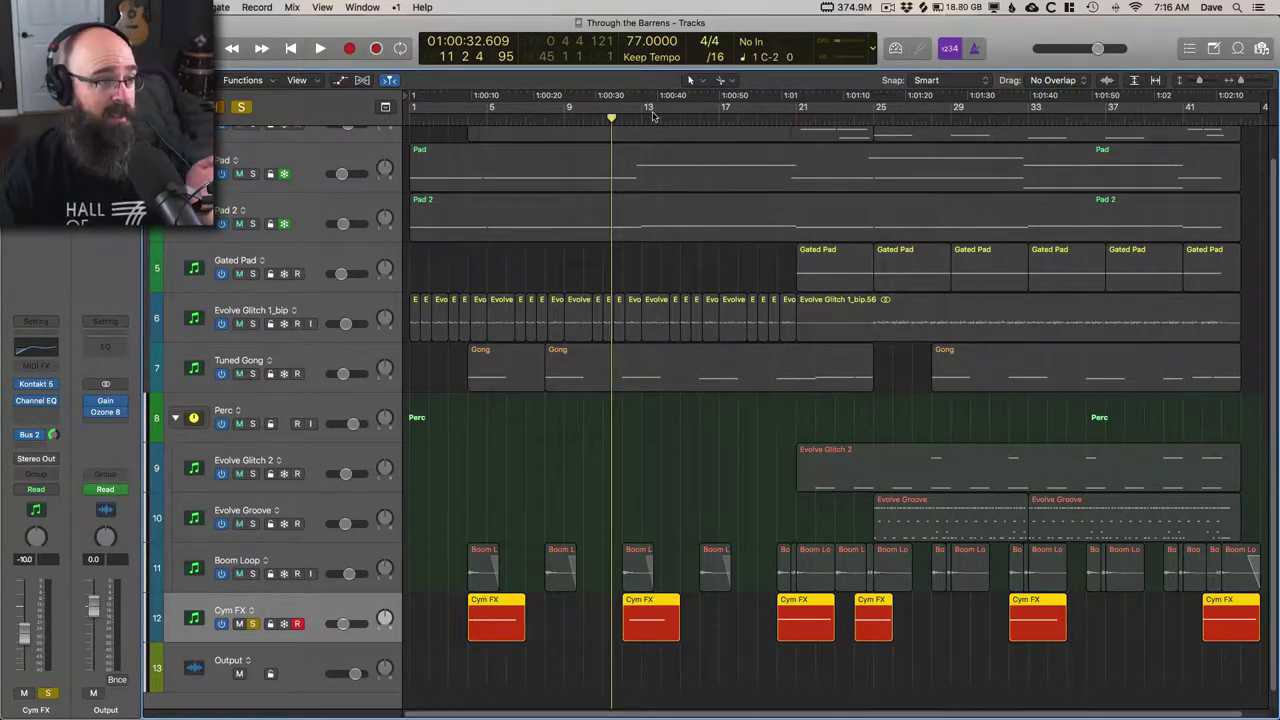
pyautogui.press('.')
pyautogui.press('.')
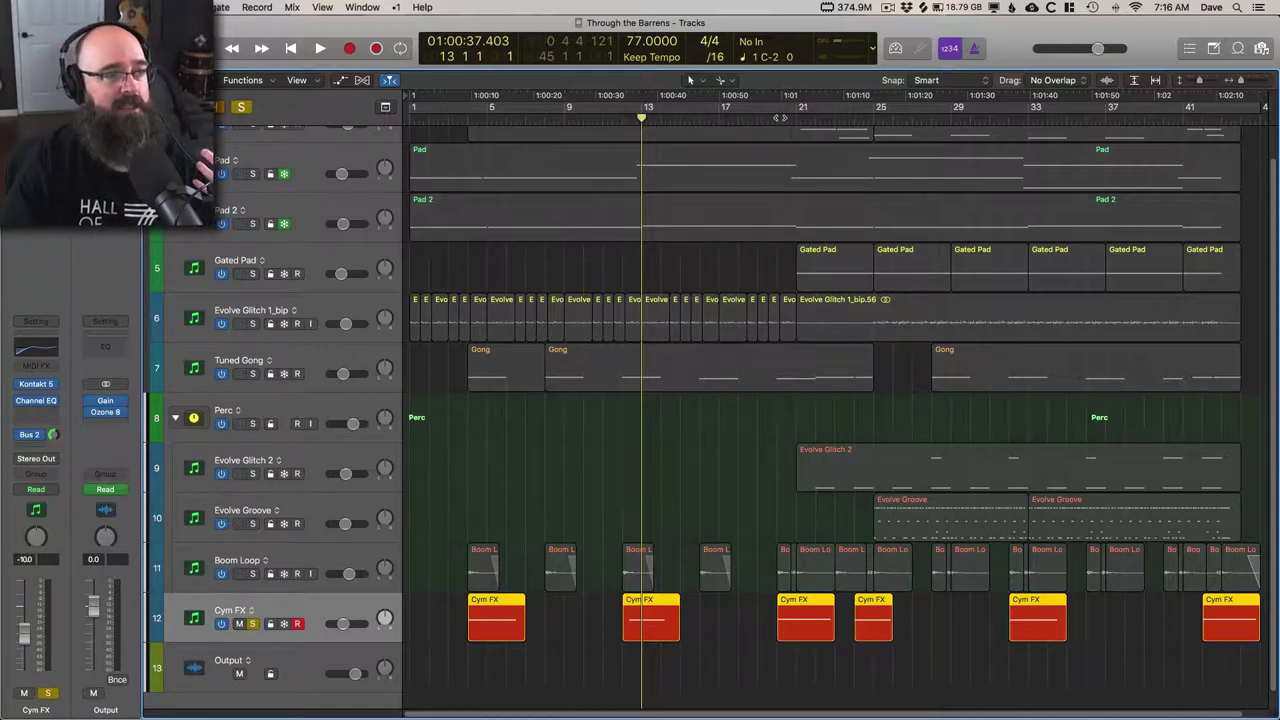
pyautogui.hotkey('shift', '.')
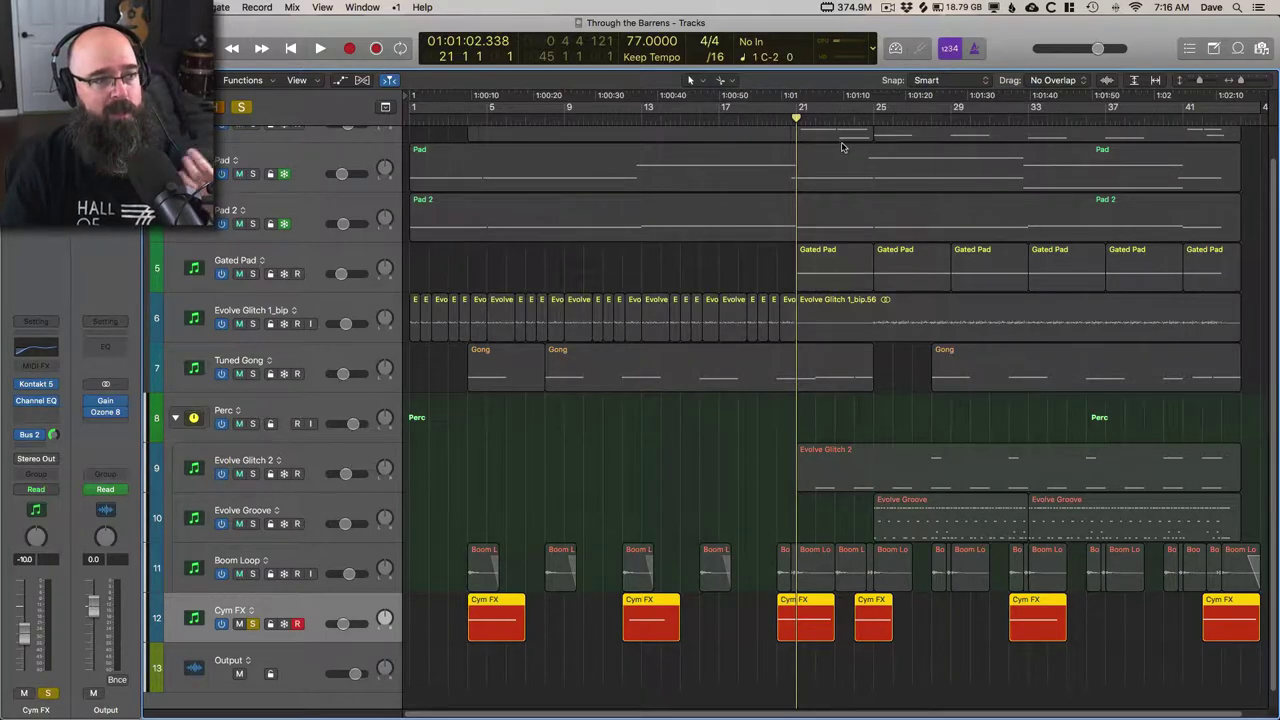
pyautogui.click(863, 117)
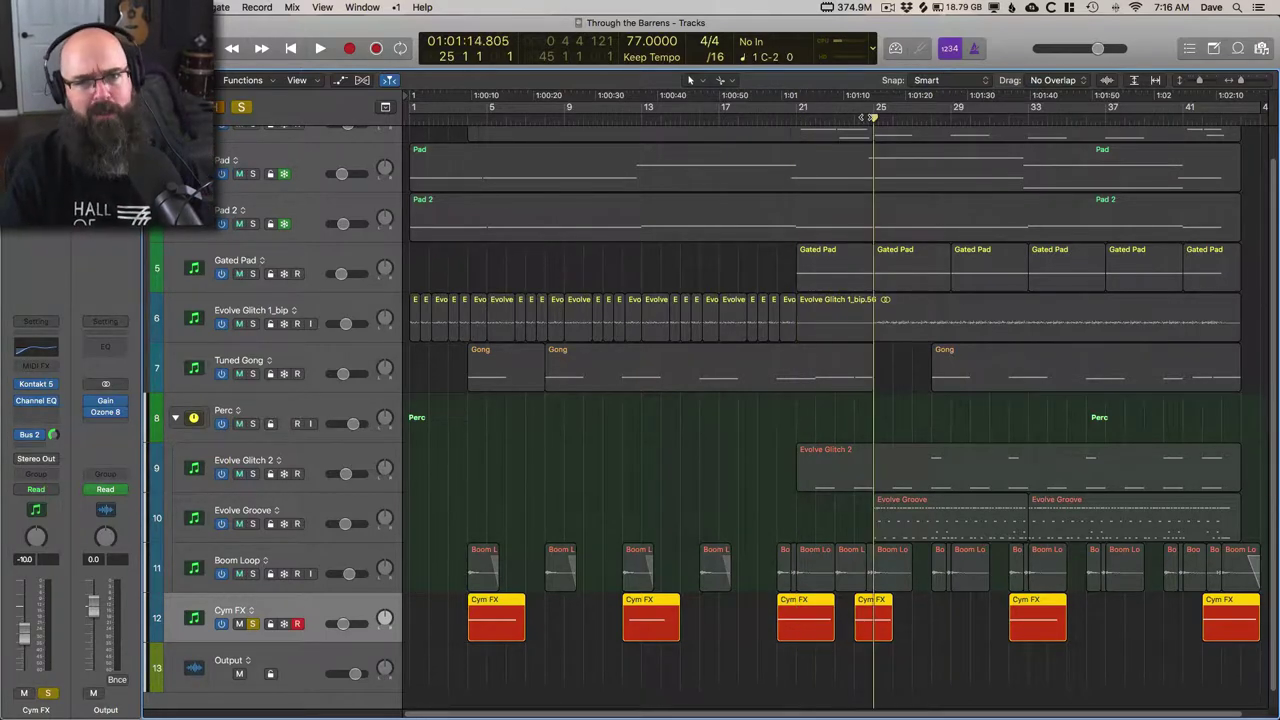
pyautogui.hscroll(2, 864, 117)
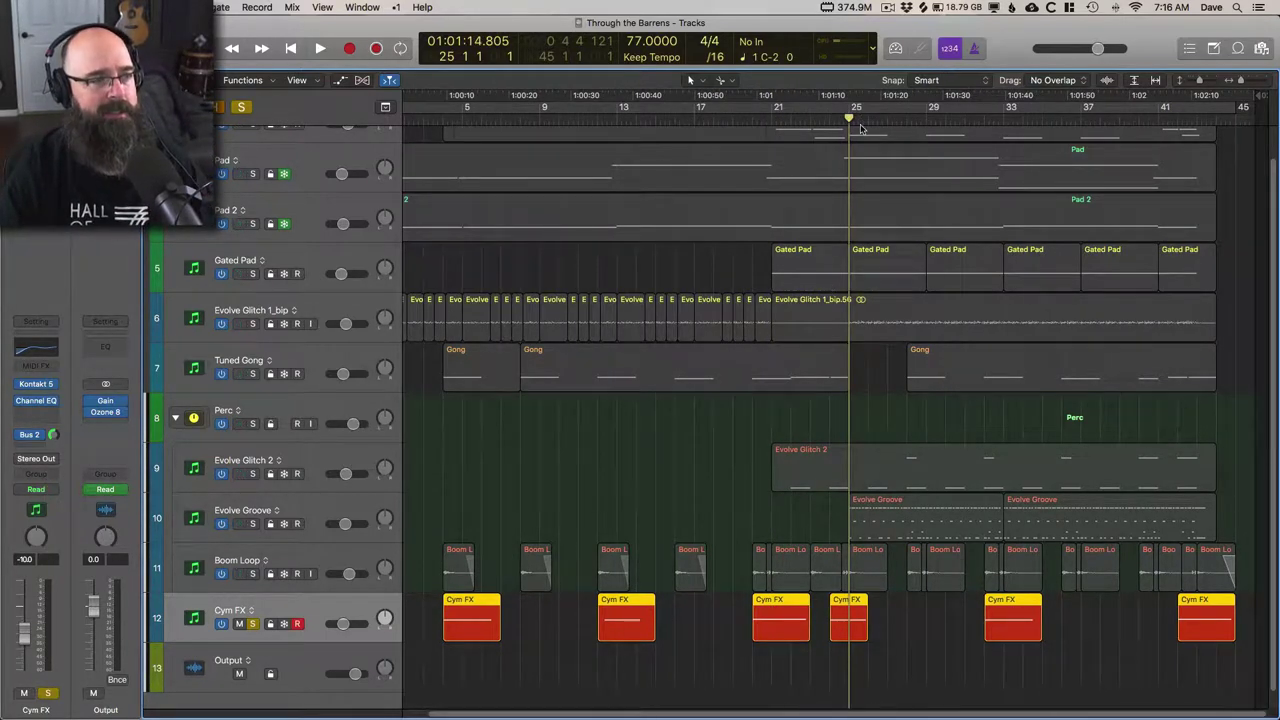
pyautogui.click(985, 118)
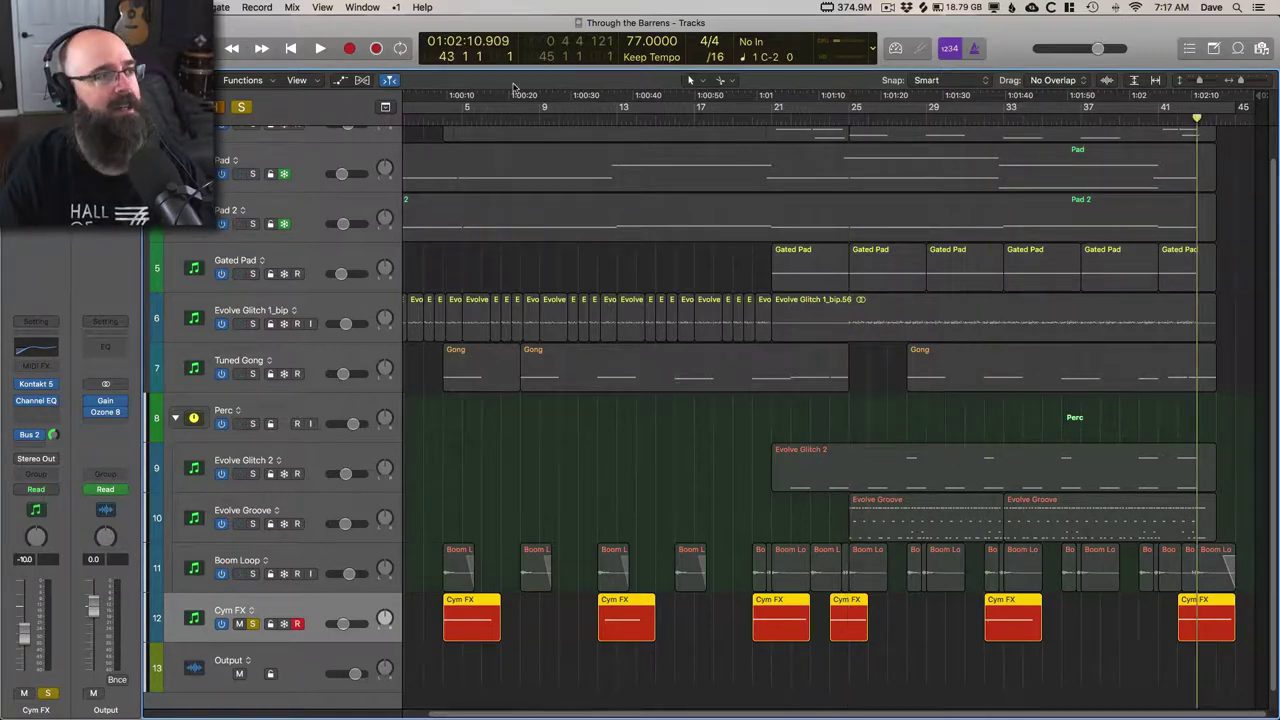
# Audition the soloed Cym FX regions in turn from about bars 4, 12, 20 and 24
pyautogui.click(443, 118)
pyautogui.press('space')
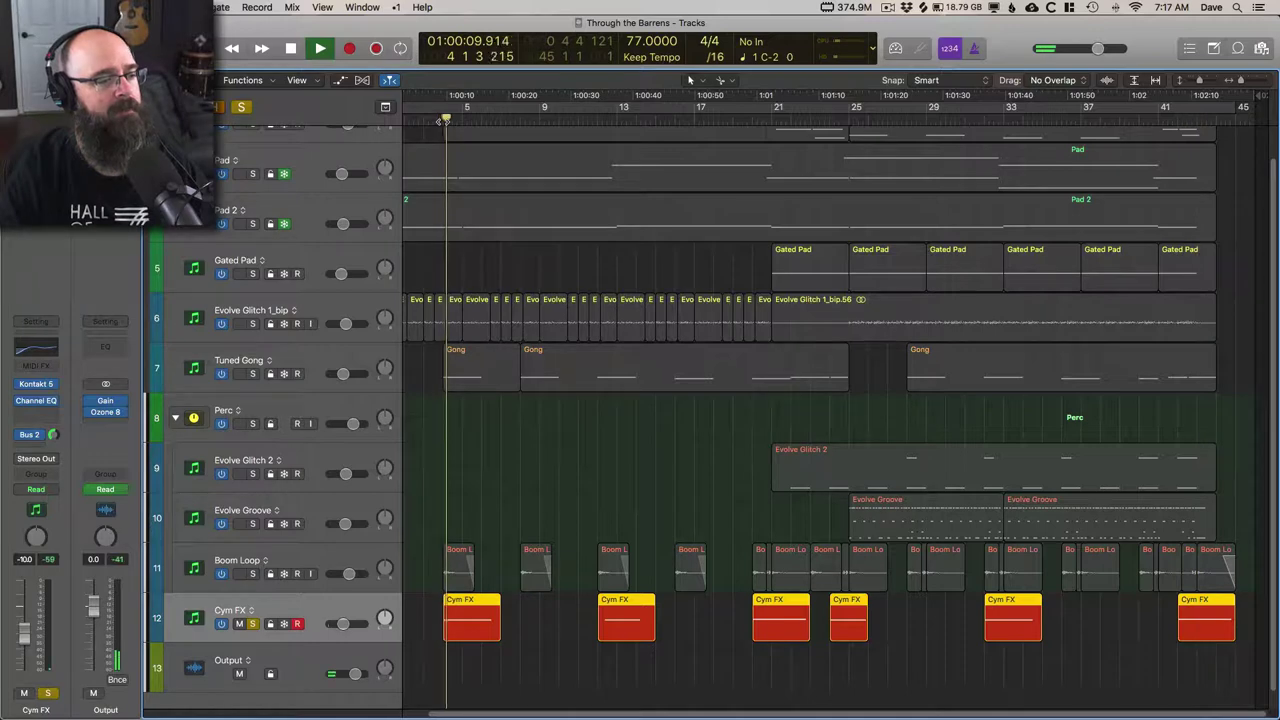
pyautogui.click(608, 120)
pyautogui.click(597, 119)
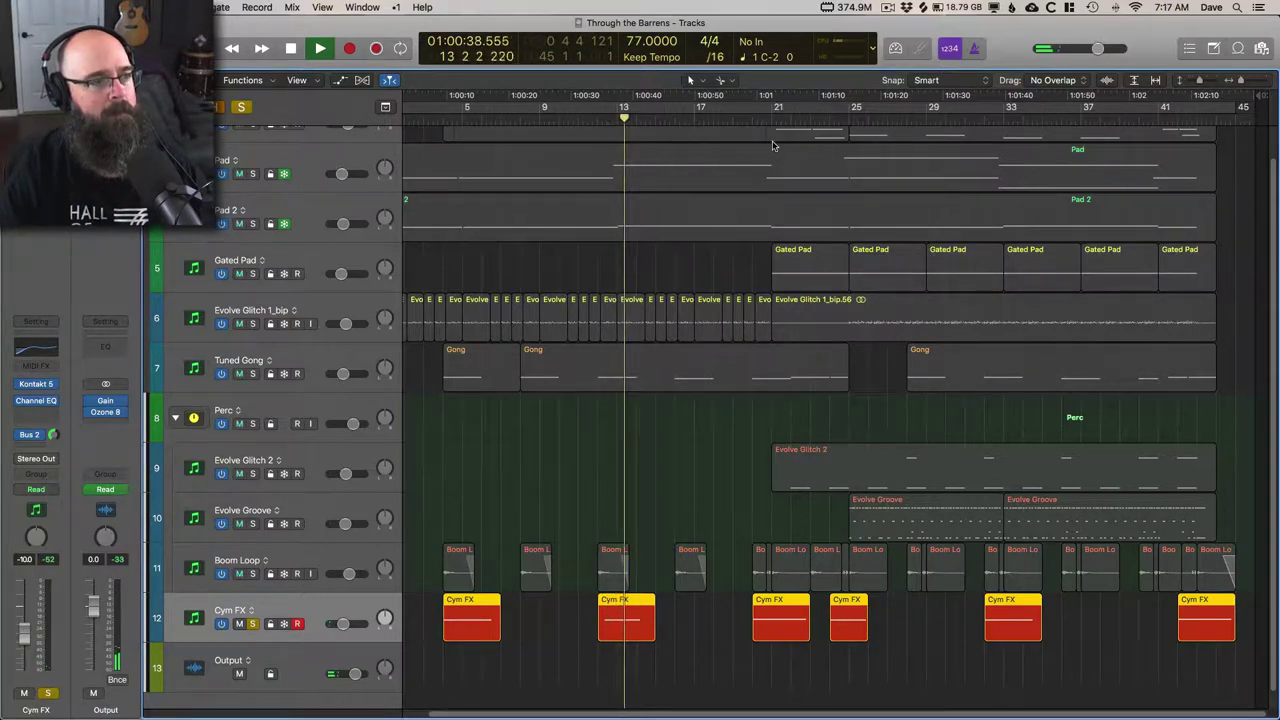
pyautogui.press('space')
pyautogui.press('space')
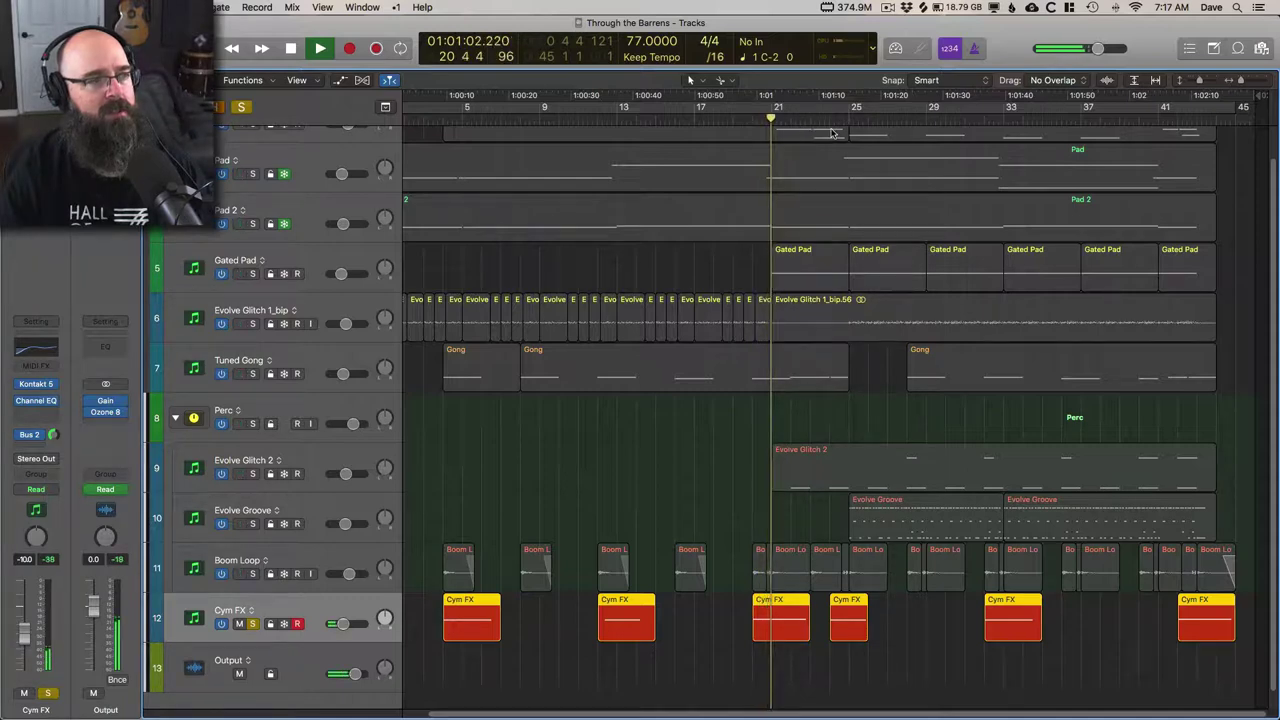
pyautogui.press('space')
pyautogui.press('space')
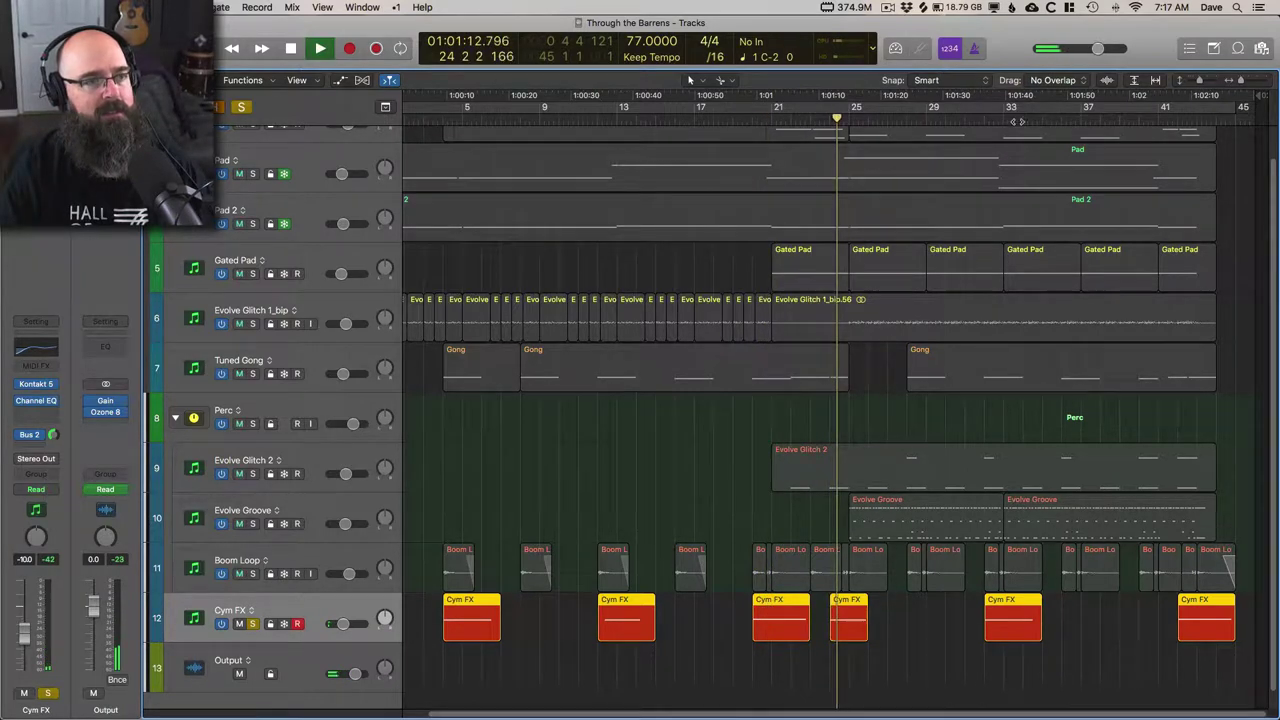
# Audition the last two soloed Cym FX regions from about bars 32 and 42, and stop playback
pyautogui.press('space')
pyautogui.click(986, 100)
pyautogui.press('space')
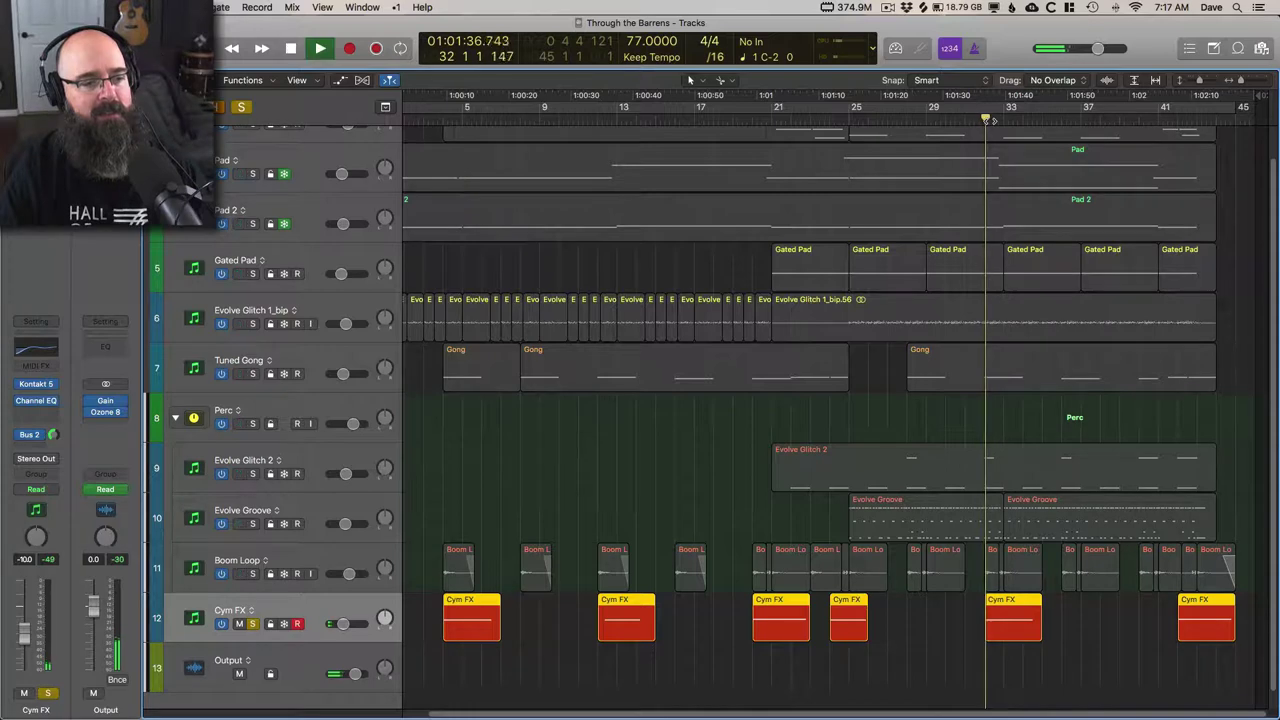
pyautogui.press('space')
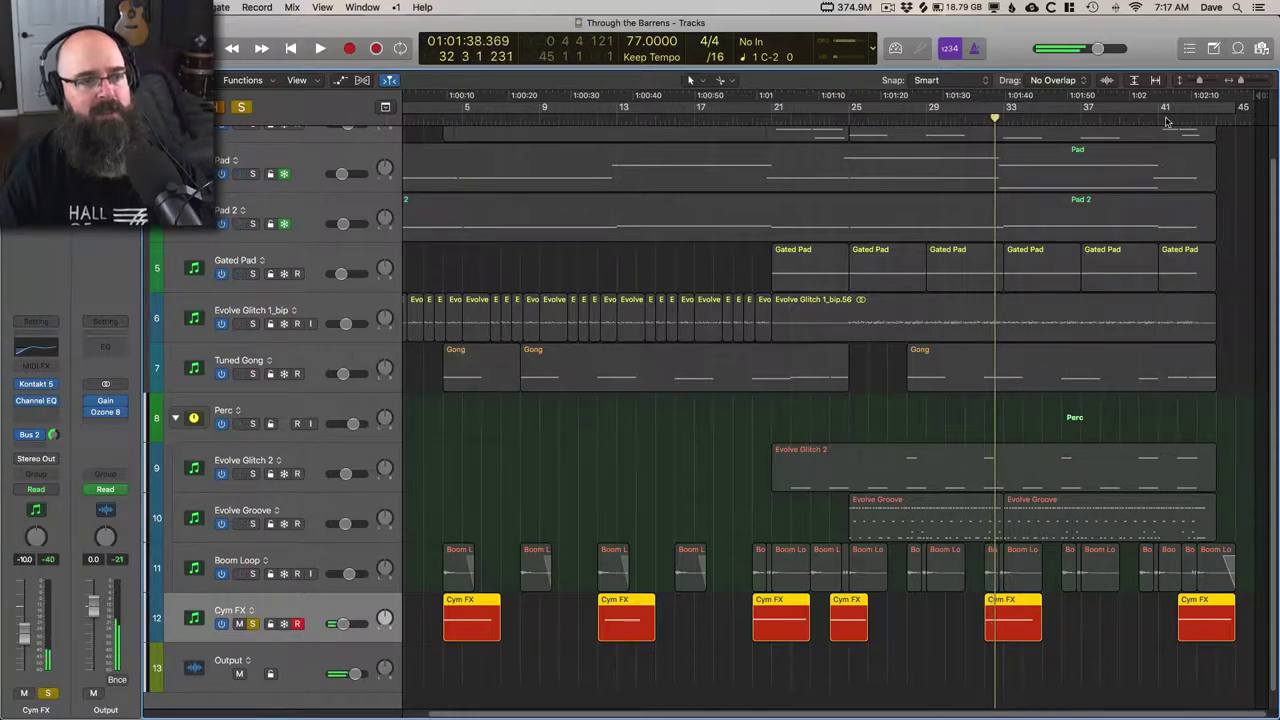
pyautogui.click(1179, 119)
pyautogui.press('space')
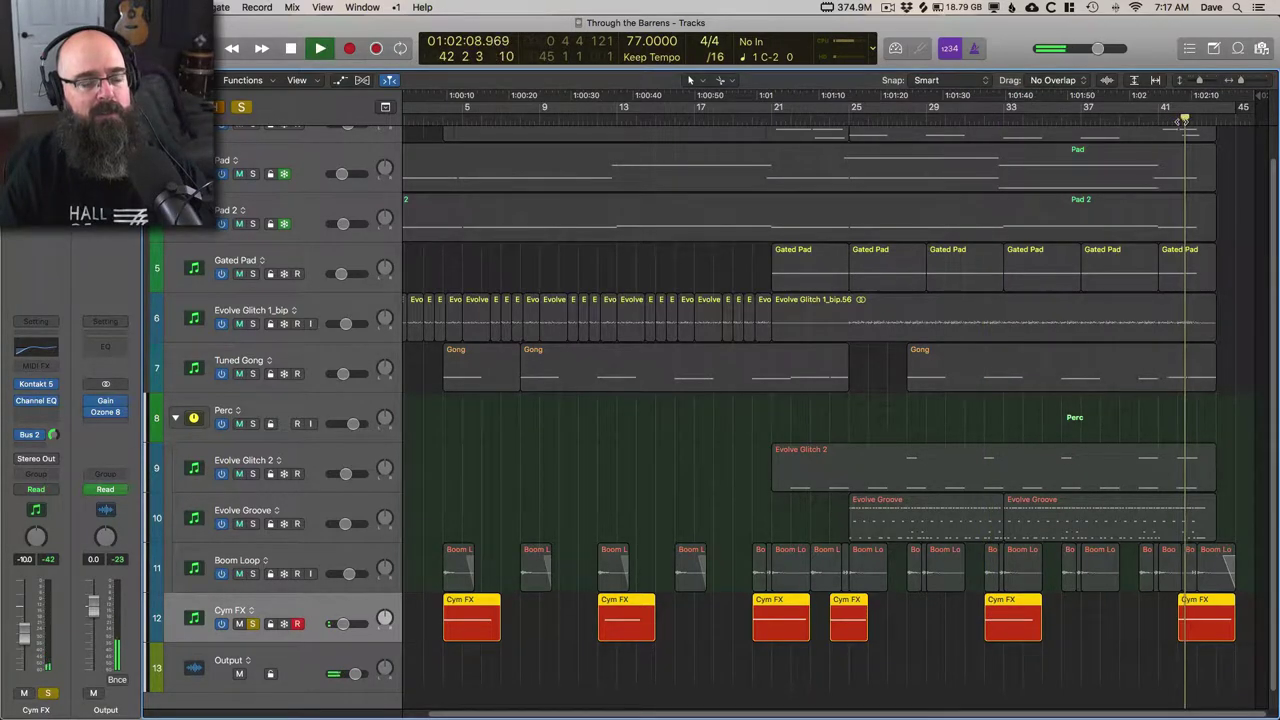
pyautogui.press('space')
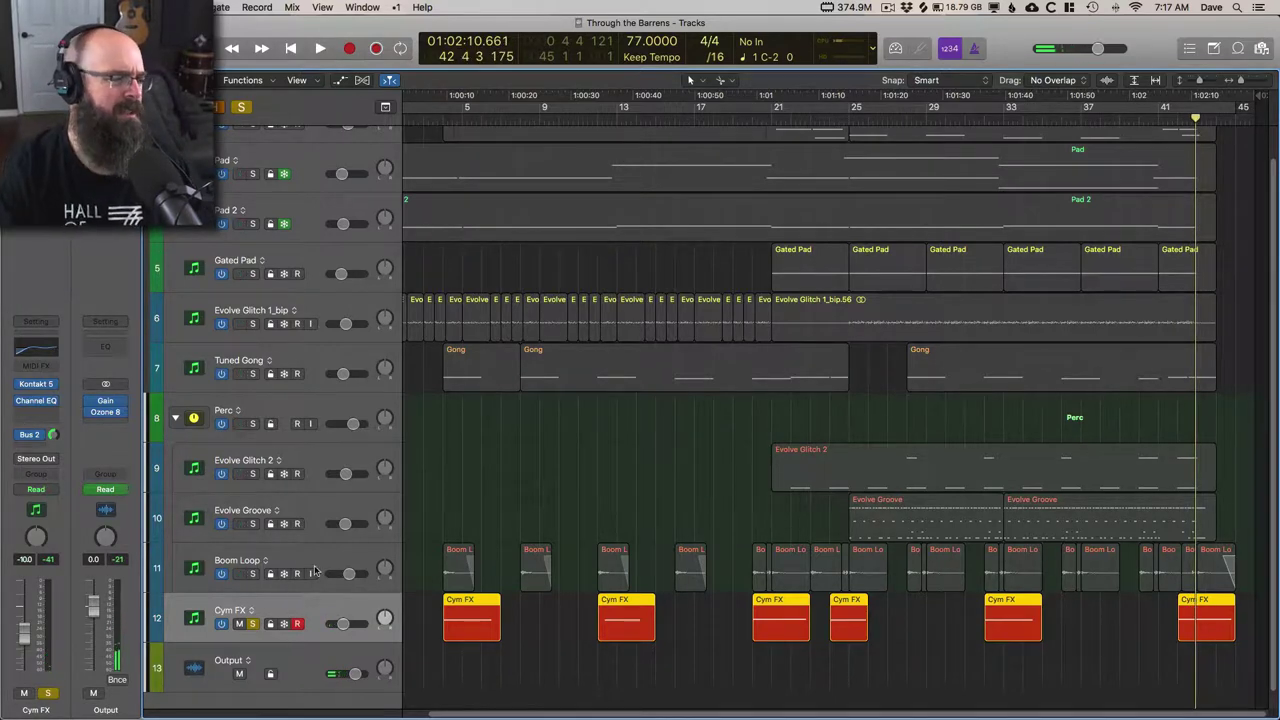
# Bounce the first Cym FX region in place to a new track named Cym FX_bip, leaving the source and bypassing effect plug-ins
pyautogui.click(467, 614)
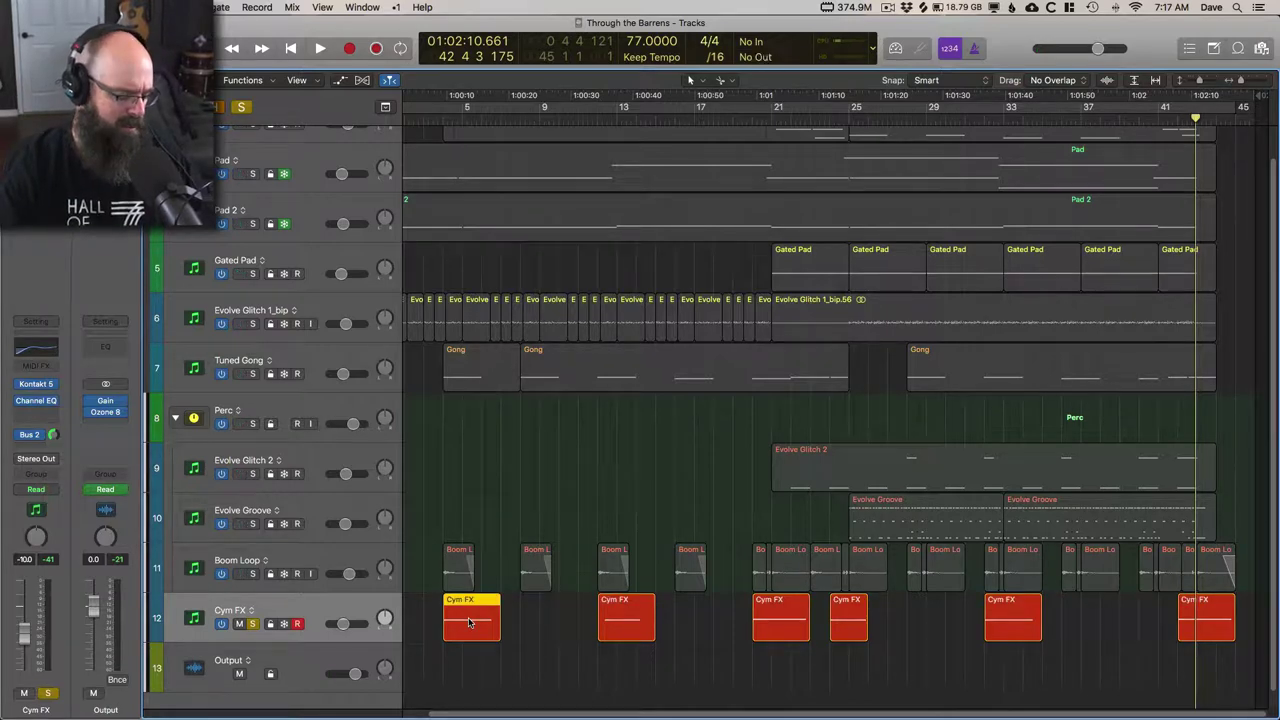
pyautogui.hotkey('ctrl', 'b')
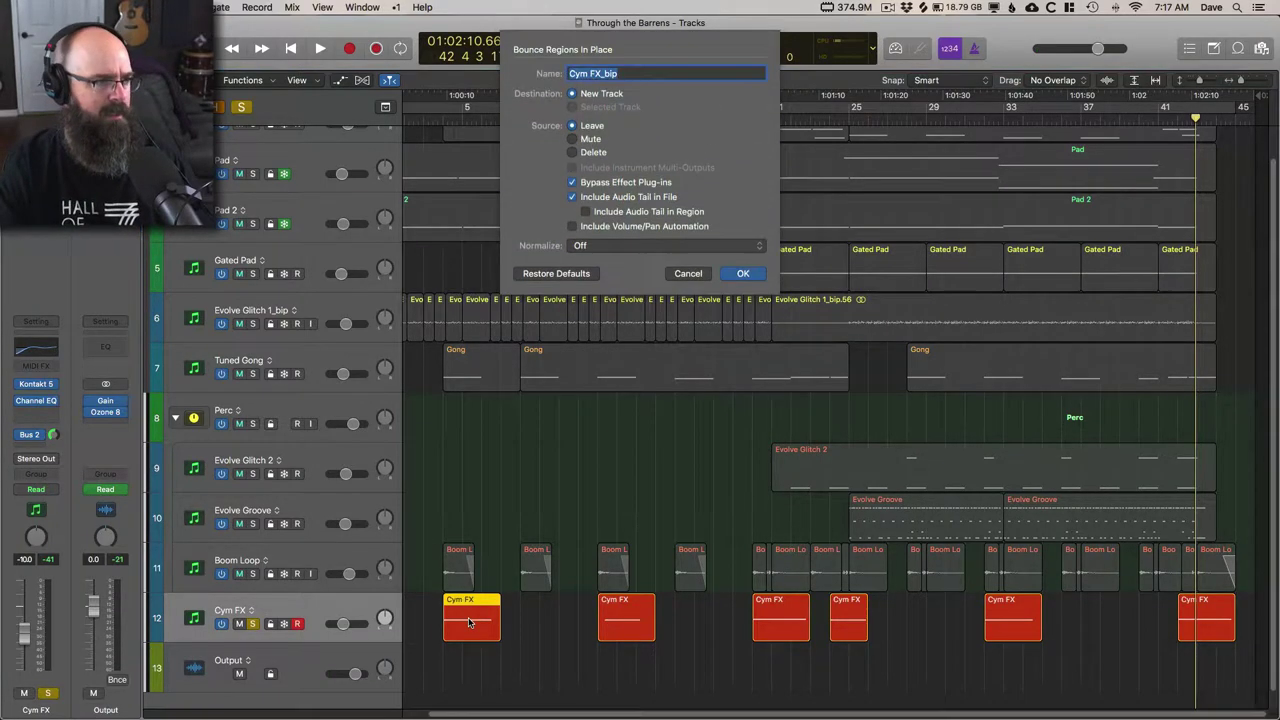
pyautogui.click(743, 273)
pyautogui.scroll(-2, 536, 438)
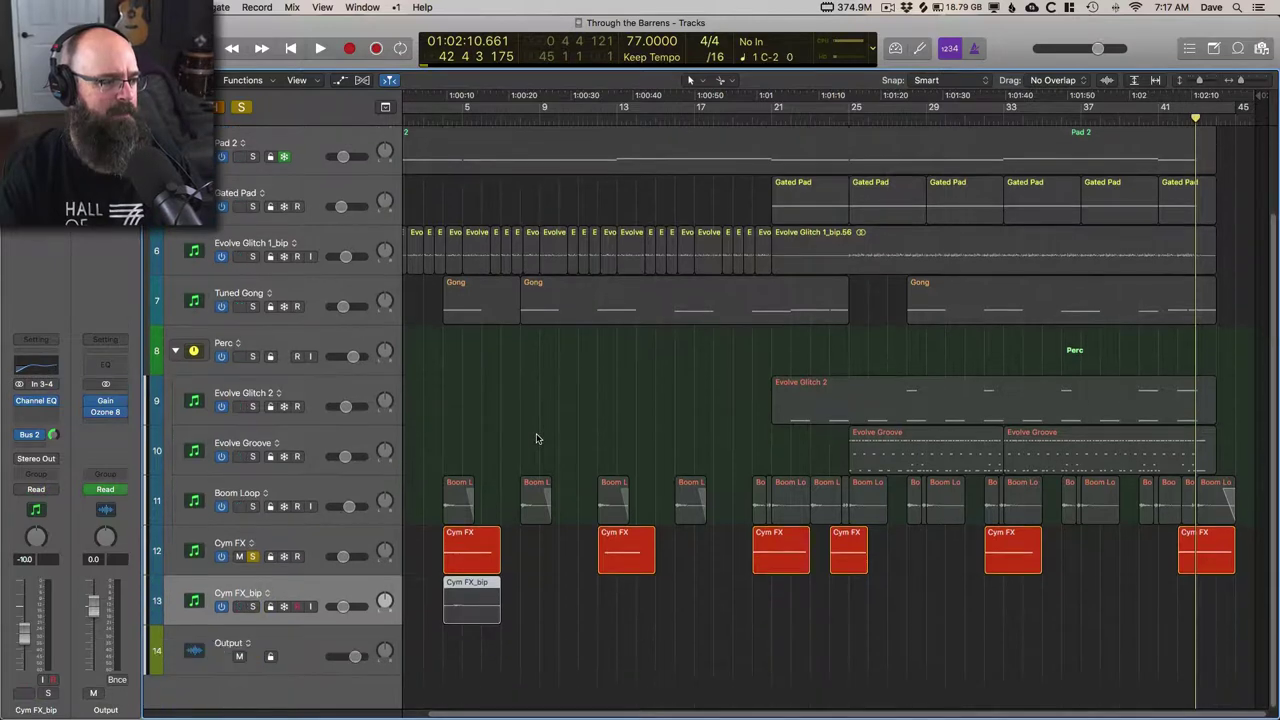
# Solo the Cym FX_bip track and magnify its waveform to examine where the bounced cymbal swell peaks
pyautogui.click(252, 606)
pyautogui.click(450, 598)
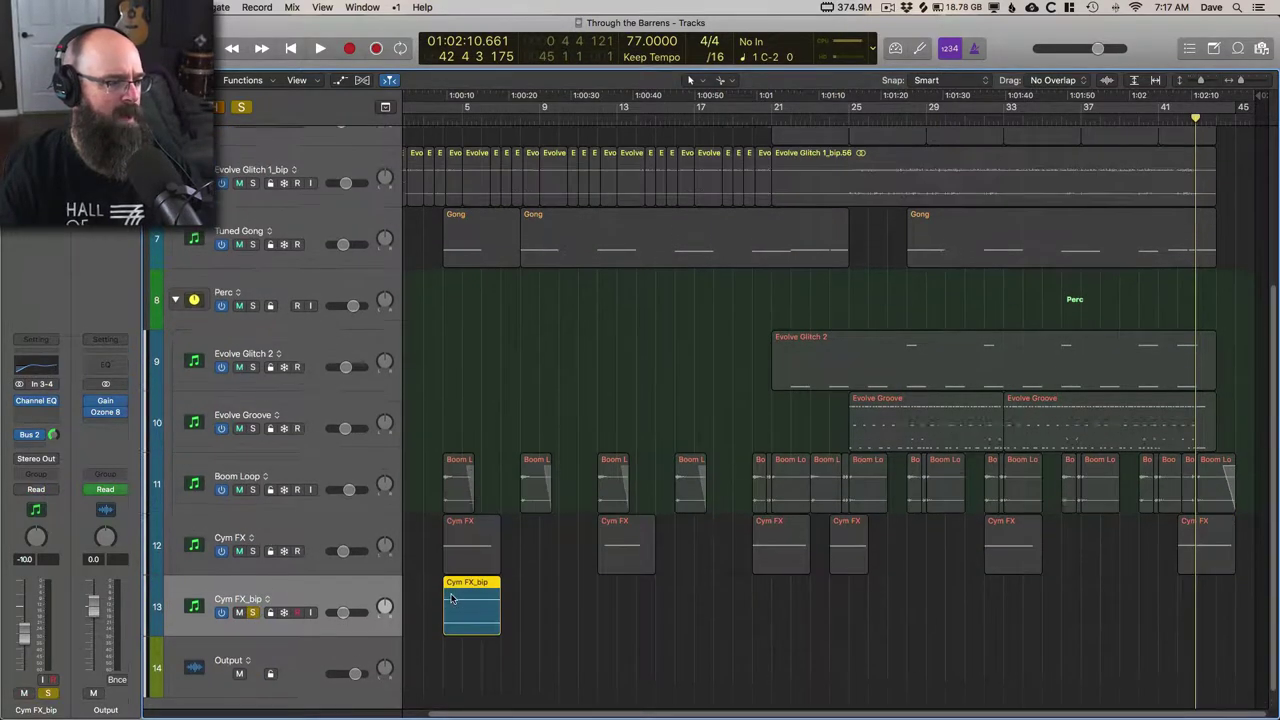
pyautogui.scroll(2, 450, 598)
pyautogui.click(1107, 80)
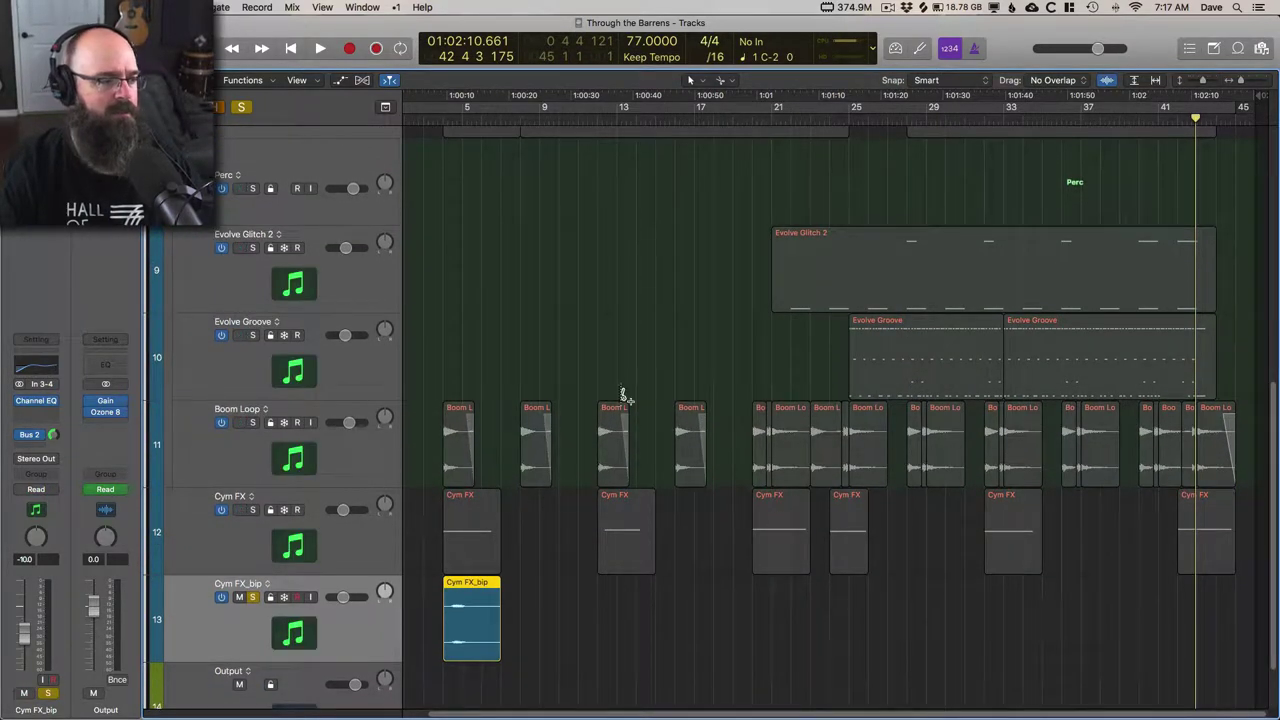
pyautogui.press('super+Right')
pyautogui.press('super+Right')
pyautogui.hscroll(-5, 524, 649)
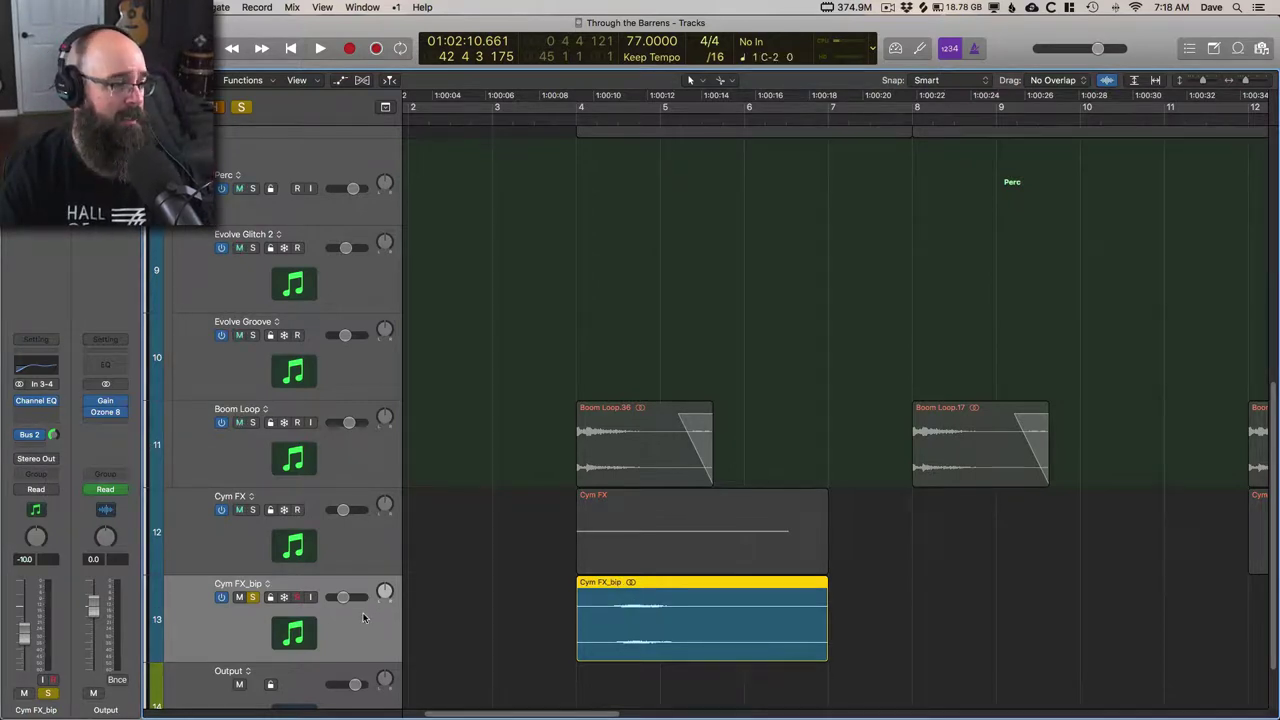
# Delete the Cym FX_bip track with its bounced region and return to the full arrangement
pyautogui.press('super+BackSpace')
pyautogui.press('Return')
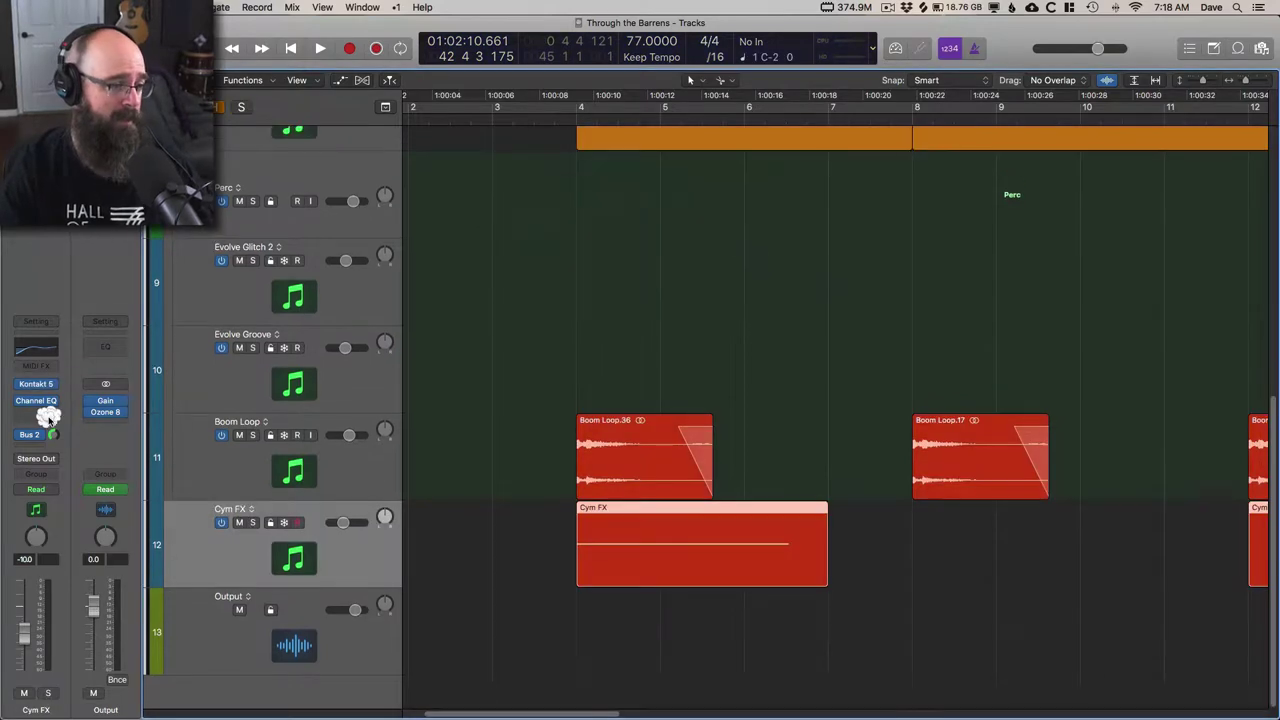
pyautogui.press('super+Left')
pyautogui.press('super+Left')
pyautogui.press('z')
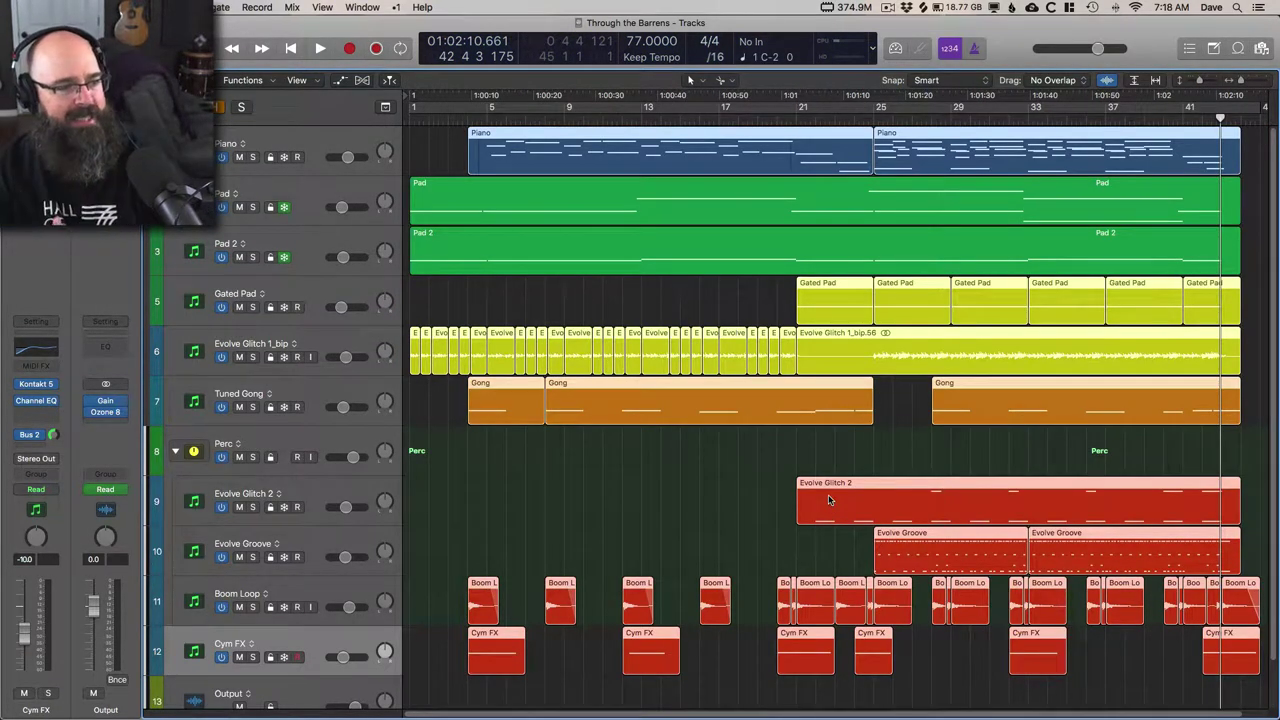
# Solo the Evolve Glitch 2 track and play it from bar 22 to about the end of bar 24
pyautogui.click(816, 118)
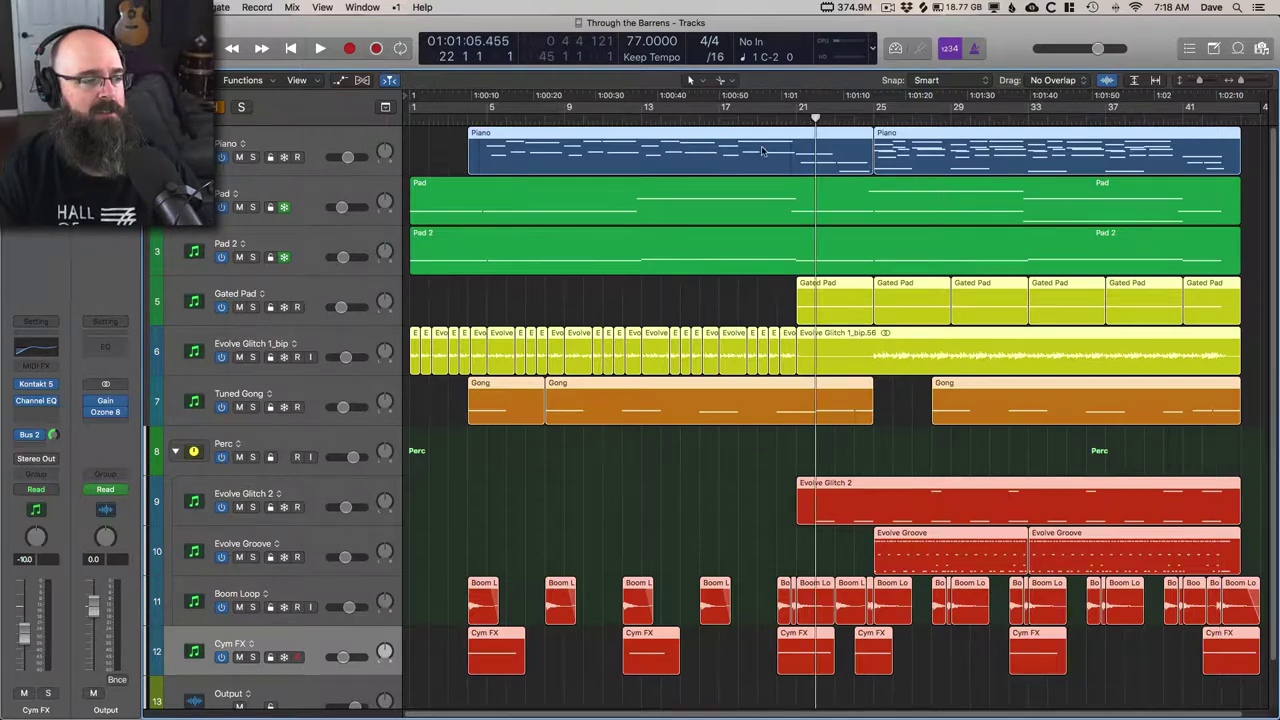
pyautogui.click(252, 507)
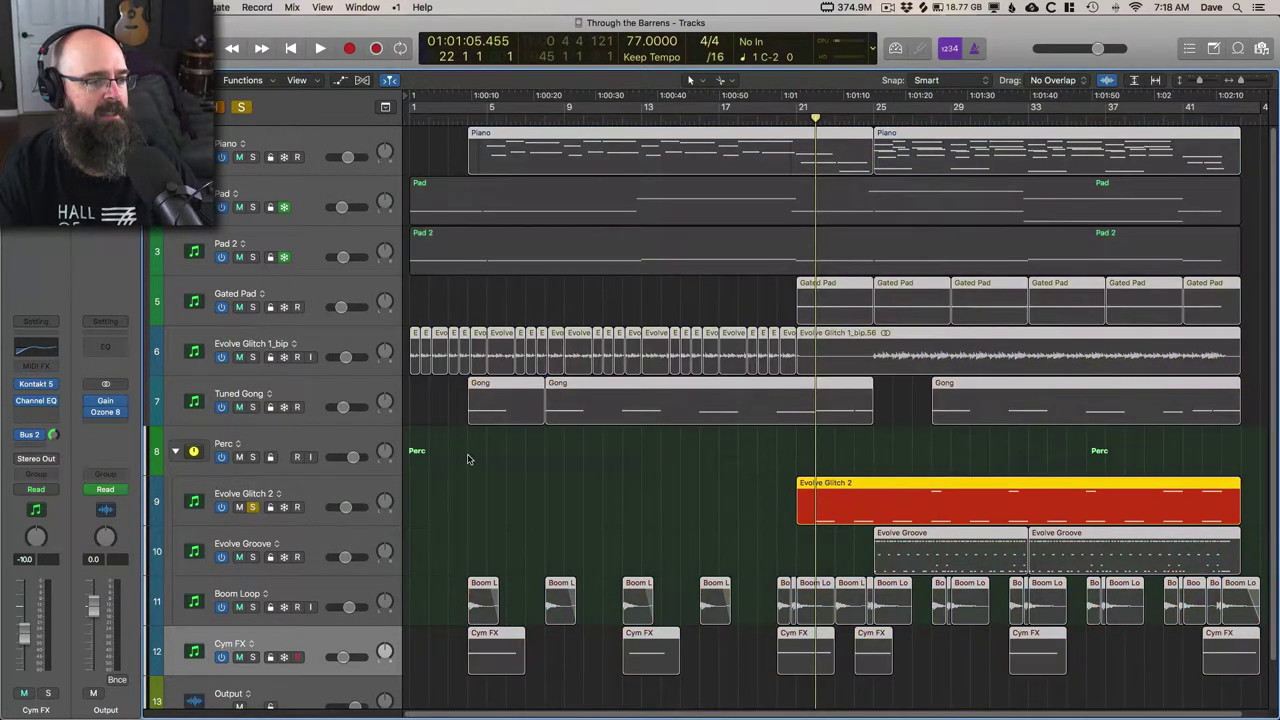
pyautogui.press('space')
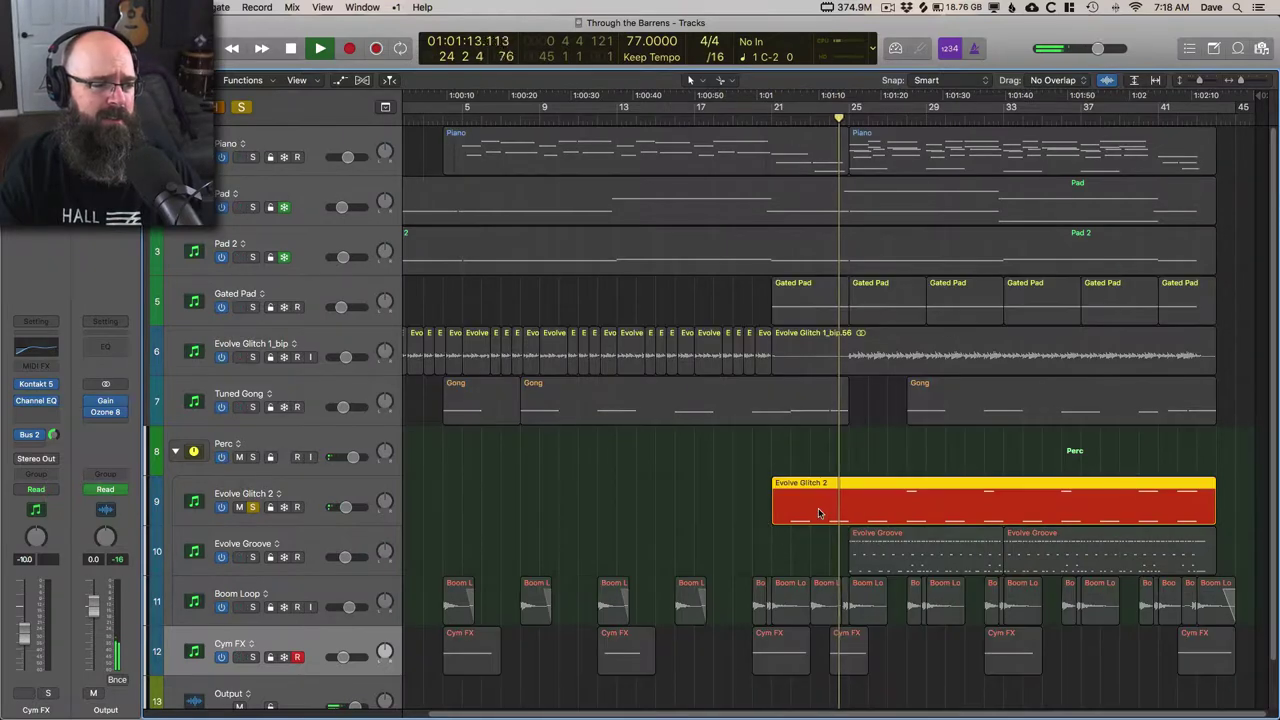
pyautogui.press('space')
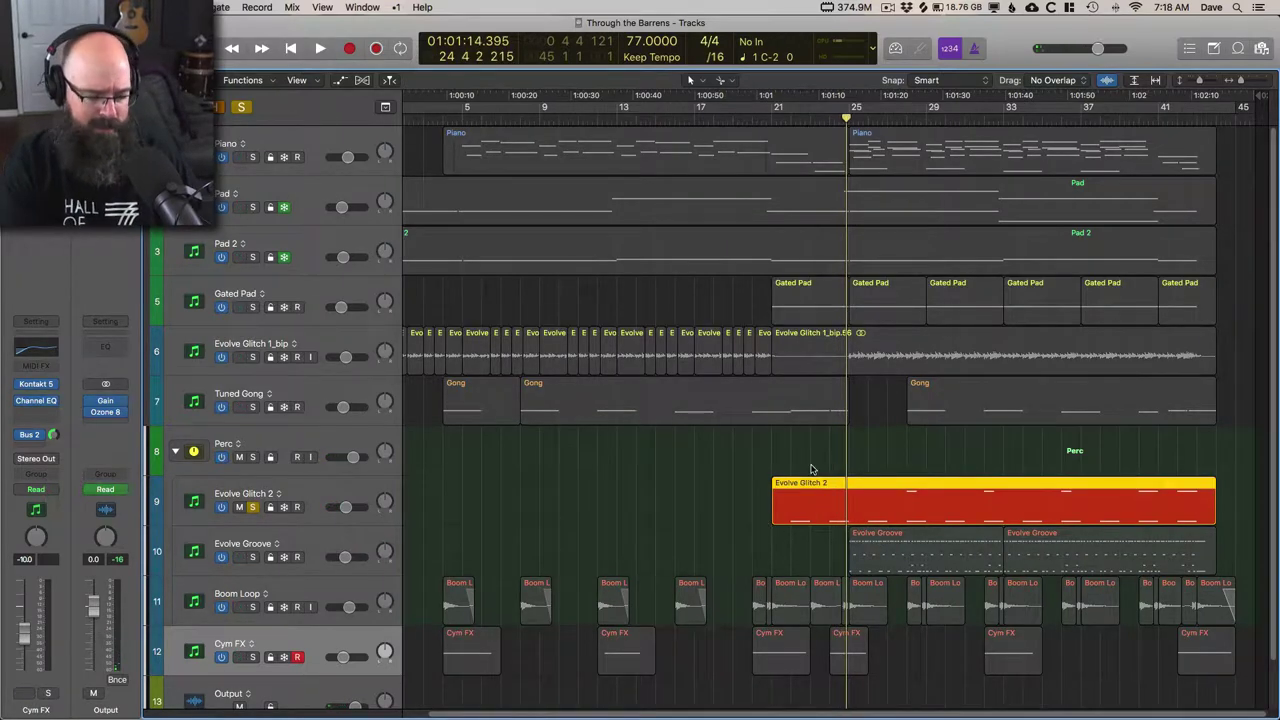
# Show the Evolve Glitch 2 region's notes in the Piano Roll and play its high note around bar 28
pyautogui.press('p')
pyautogui.scroll(-5, 751, 402)
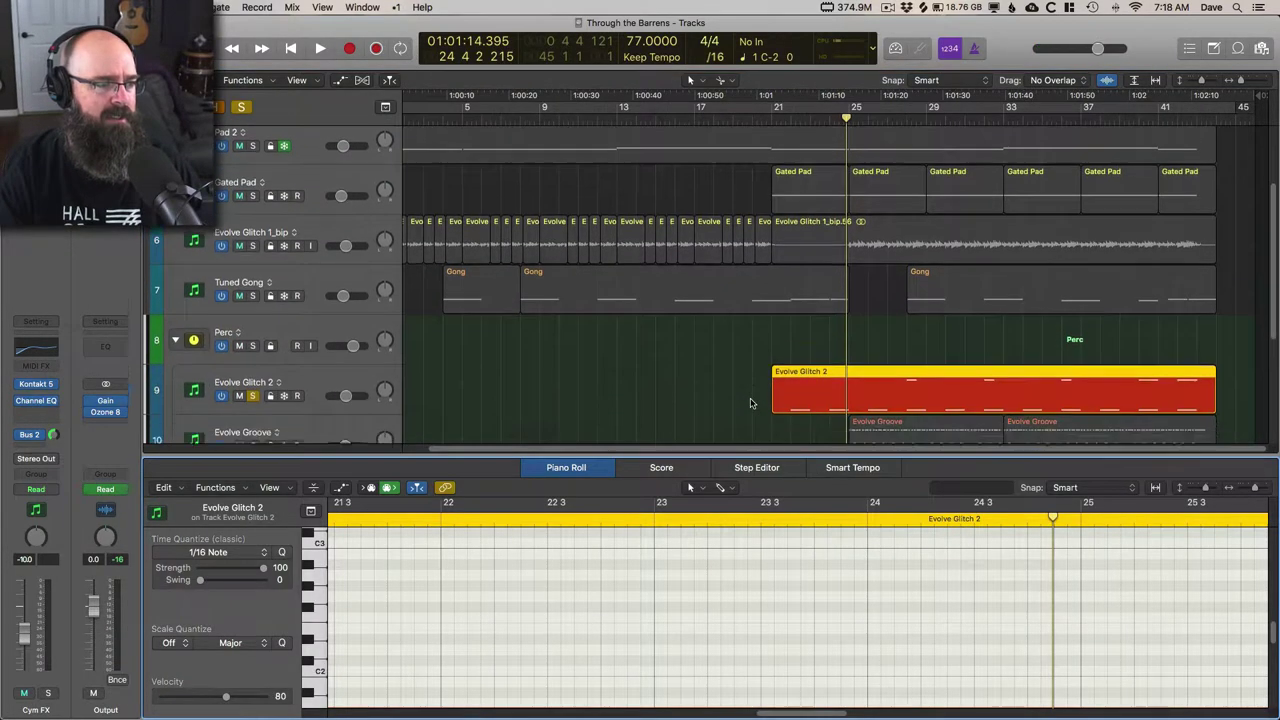
pyautogui.press('z')
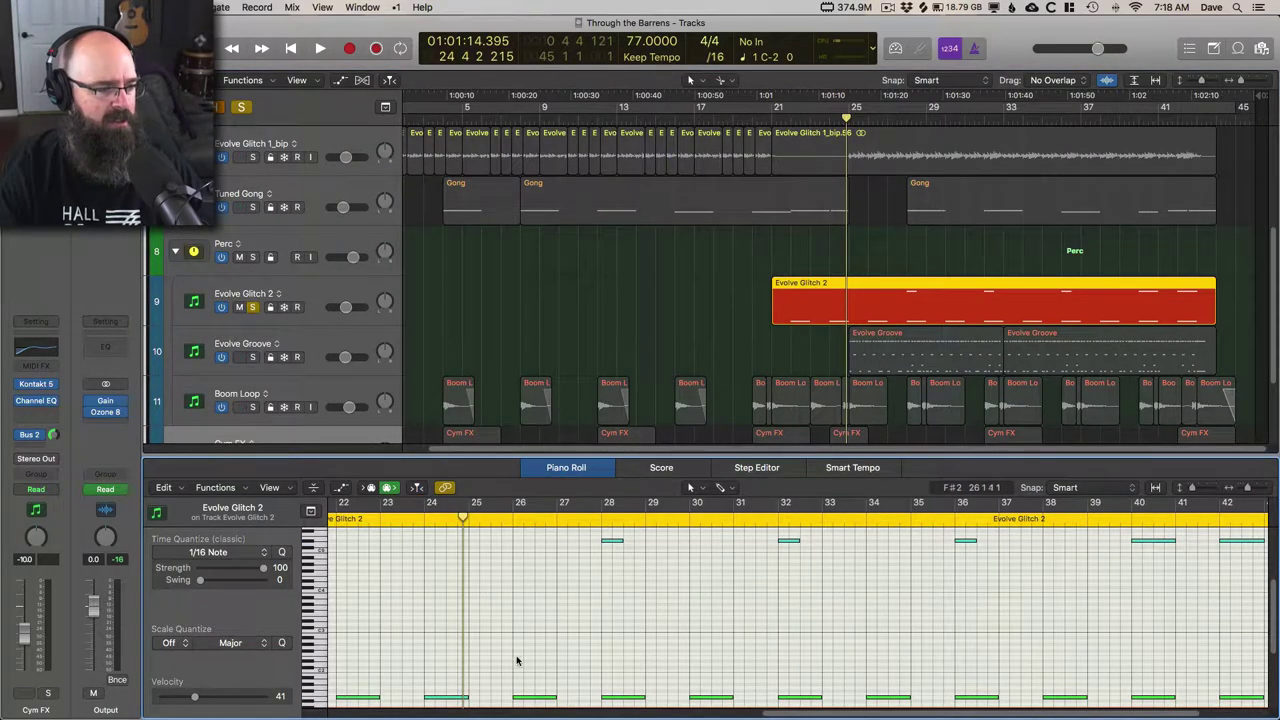
pyautogui.click(593, 518)
pyautogui.press('space')
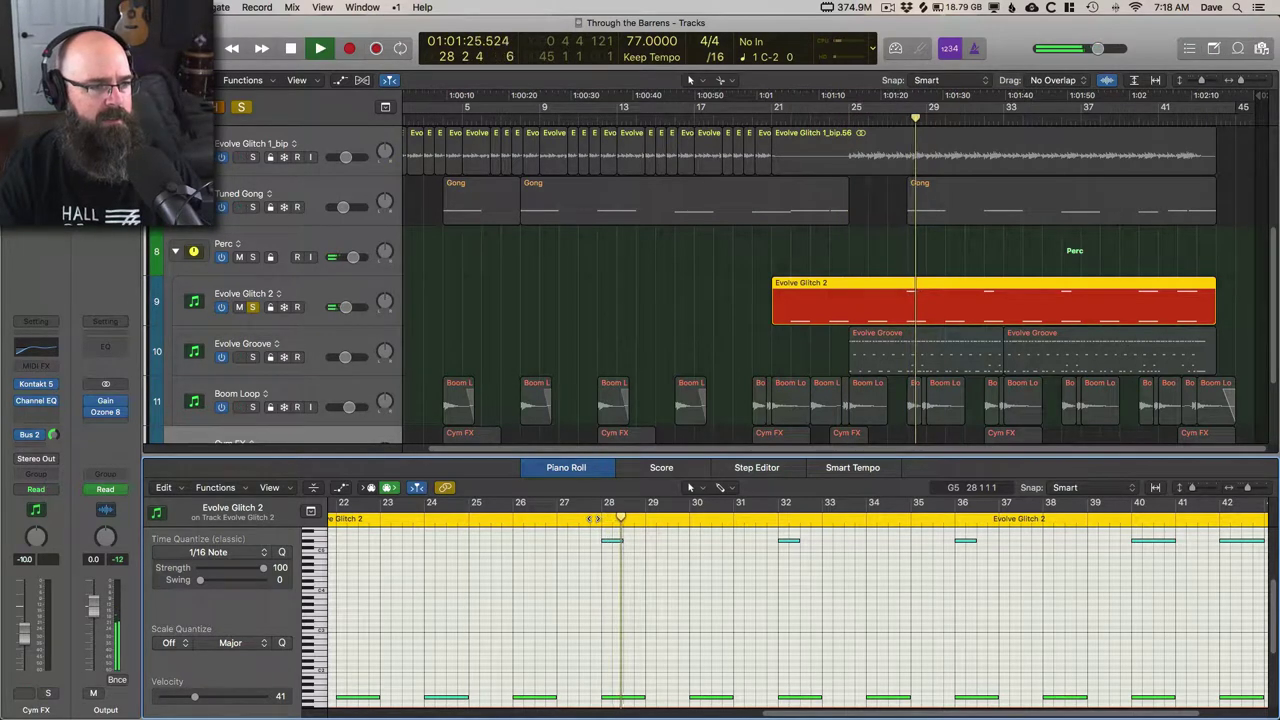
pyautogui.press('space')
# Solo Evolve Groove instead, play its first region from bar 25 to bar 27 with its Piano Roll notes shown, and deselect the notes
pyautogui.click(254, 360)
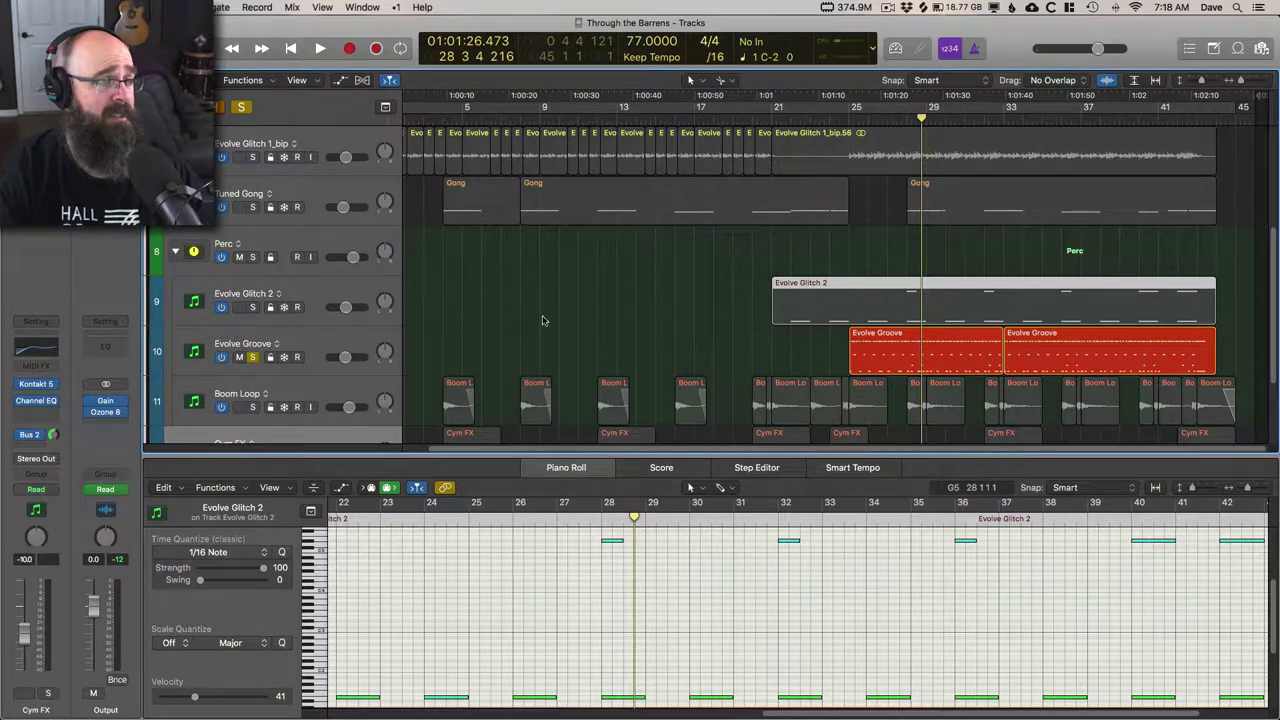
pyautogui.click(867, 119)
pyautogui.click(849, 119)
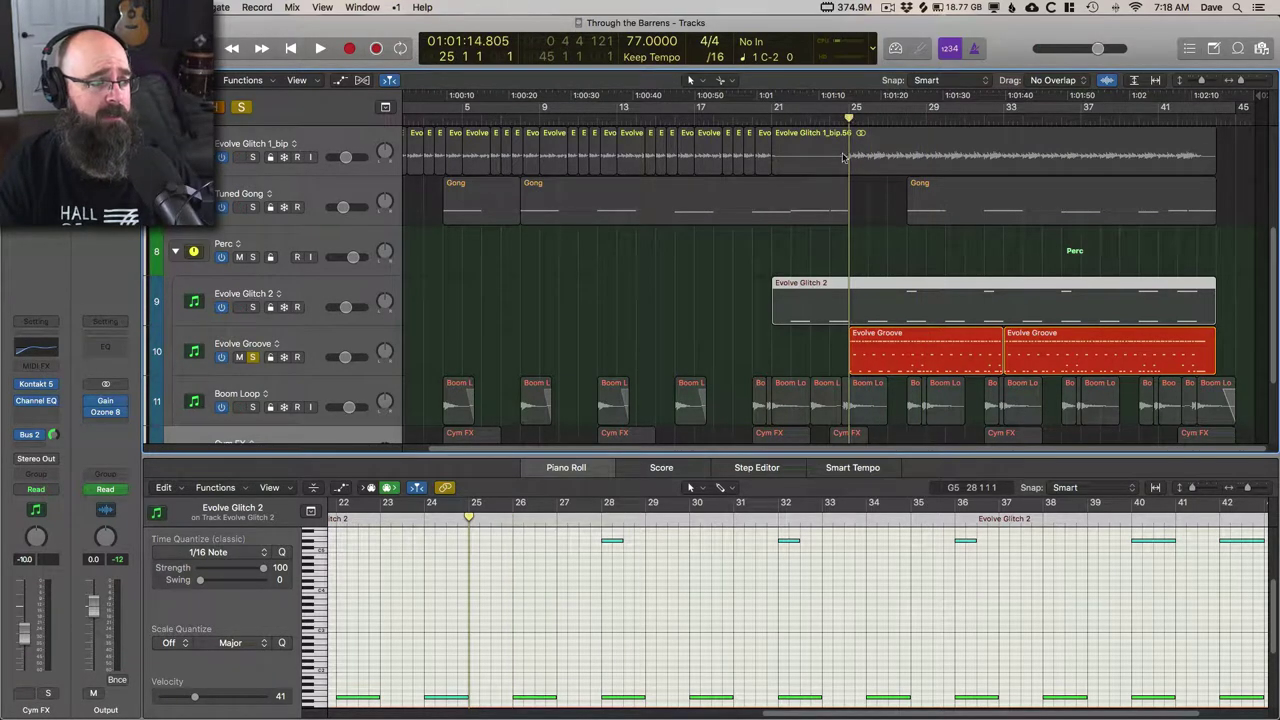
pyautogui.click(857, 347)
pyautogui.press('space')
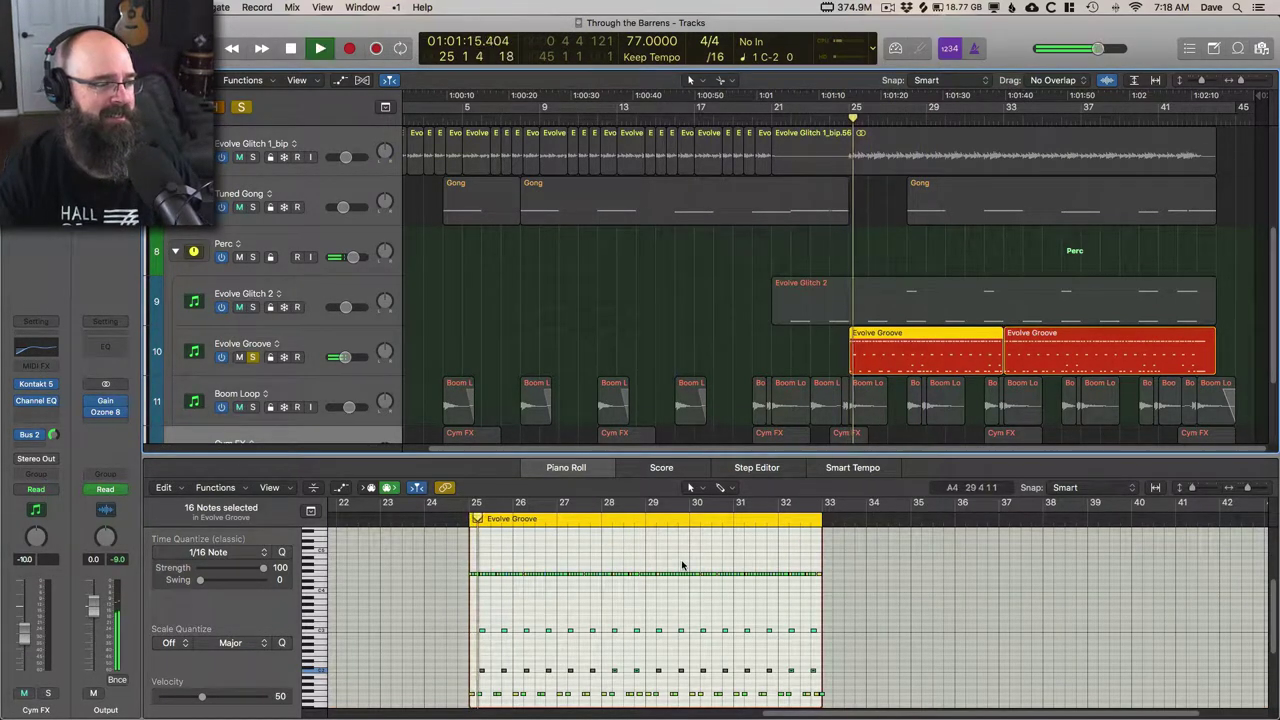
pyautogui.press('super+Right')
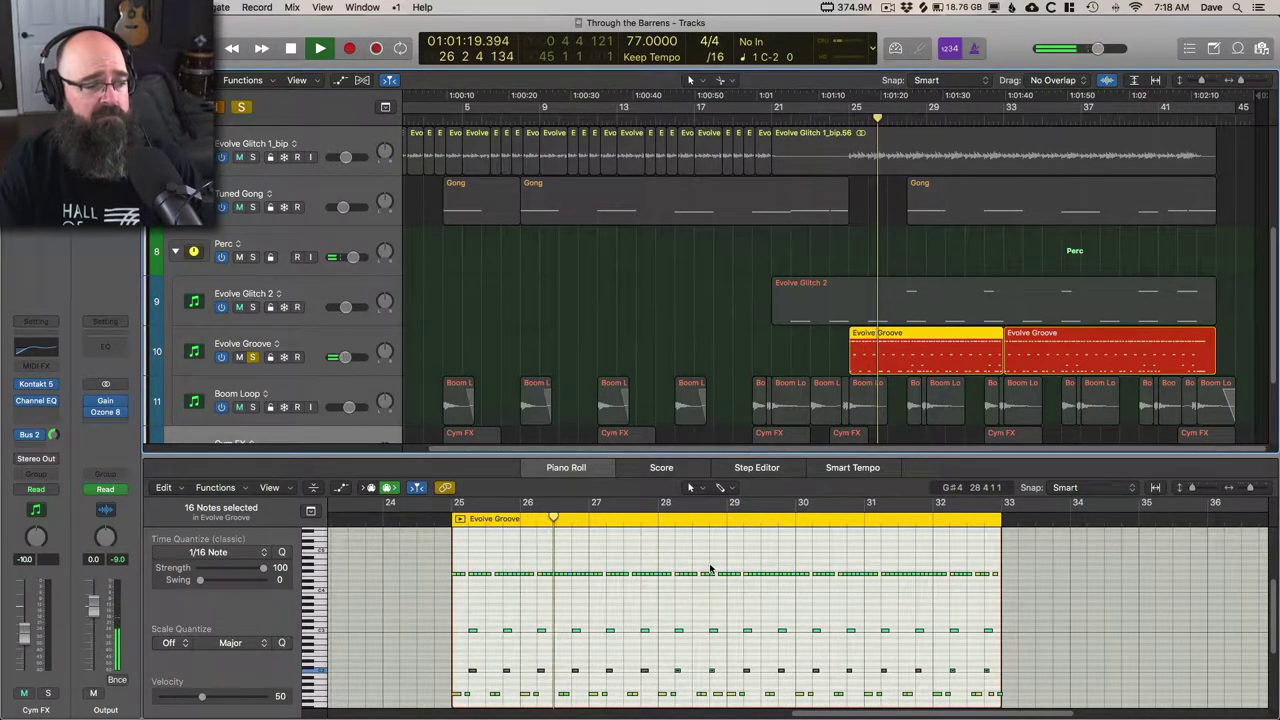
pyautogui.press('super+Right')
pyautogui.press('space')
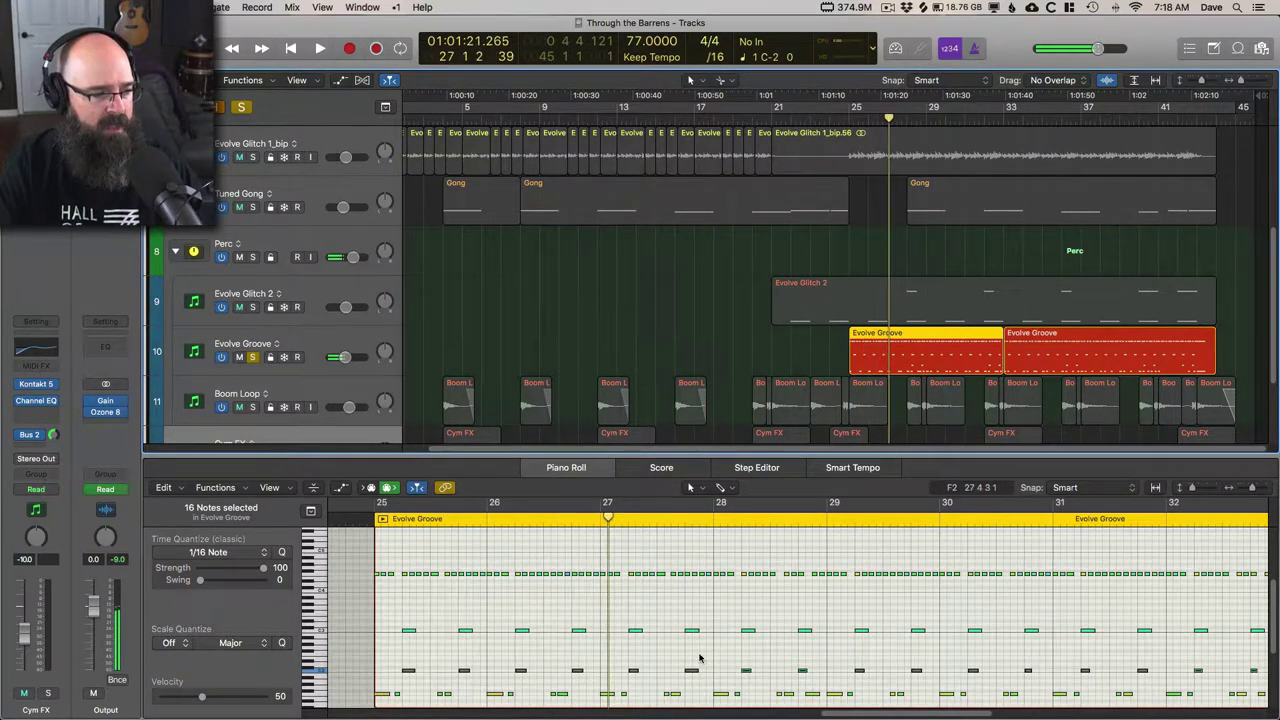
pyautogui.click(438, 645)
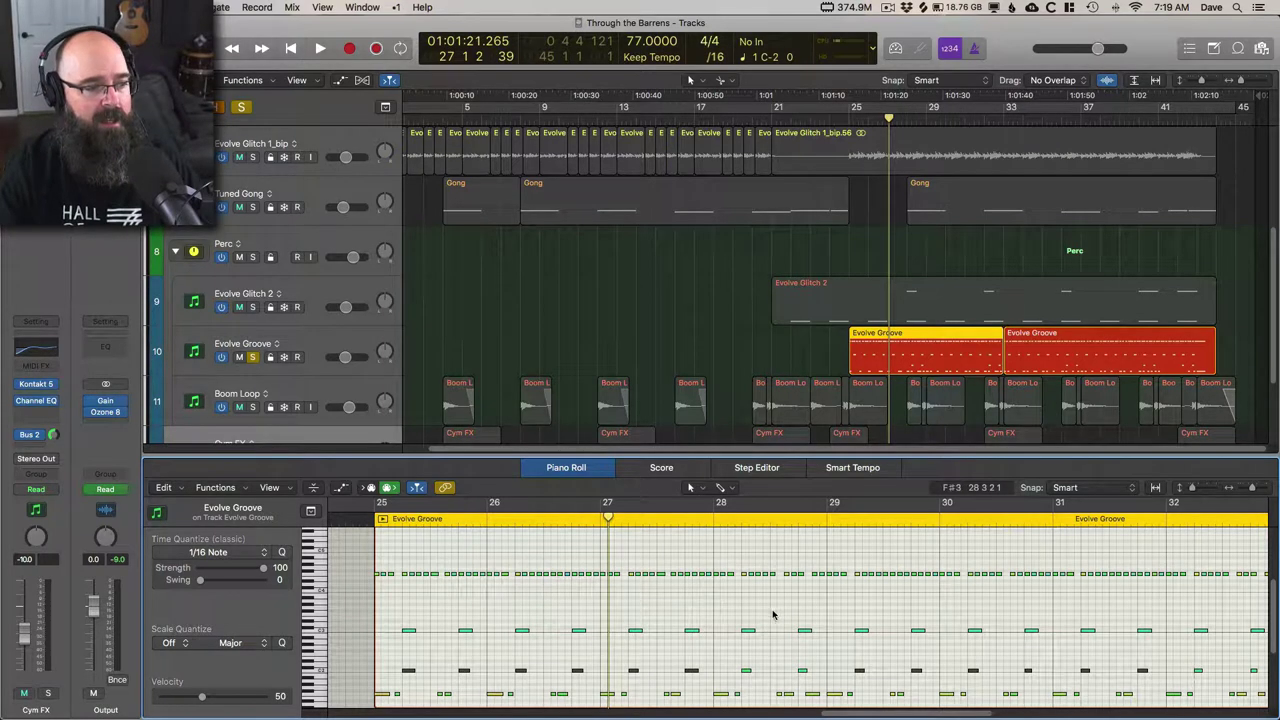
# Play the soloed Evolve Groove from bar 28 to bar 34, reviewing the Piano Roll notes of both its regions
pyautogui.click(714, 526)
pyautogui.press('space')
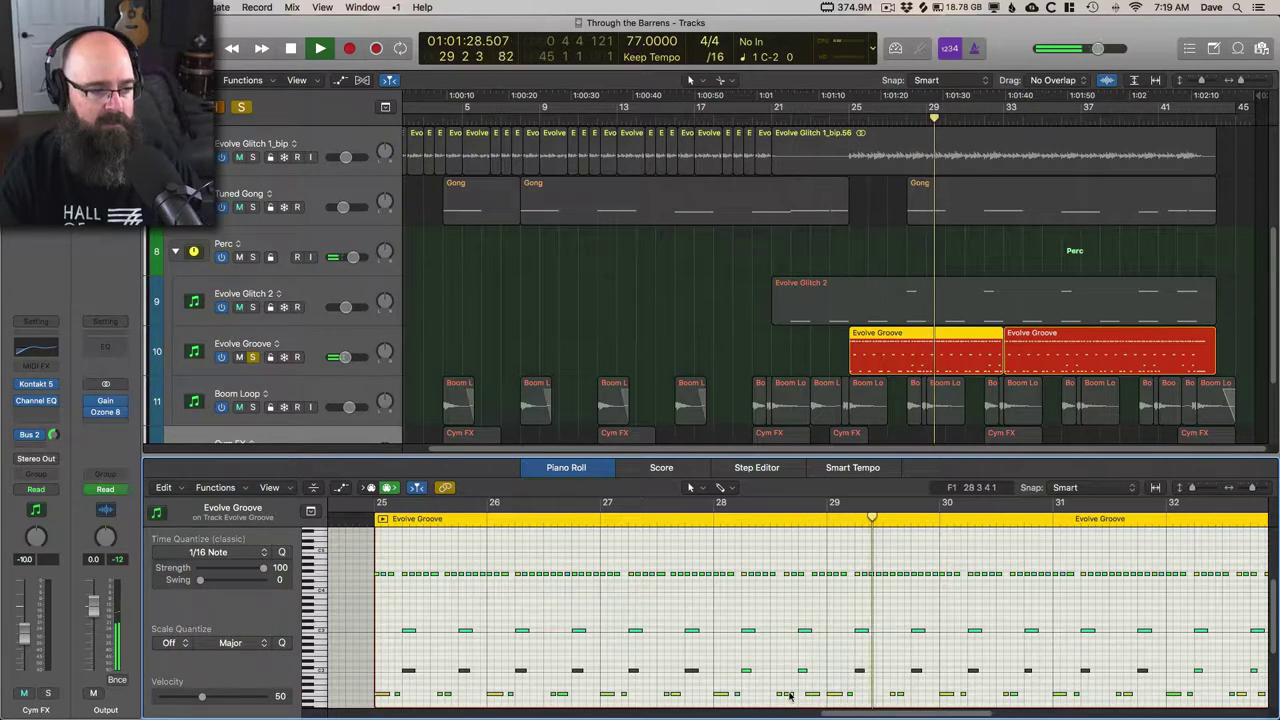
pyautogui.hscroll(3, 790, 655)
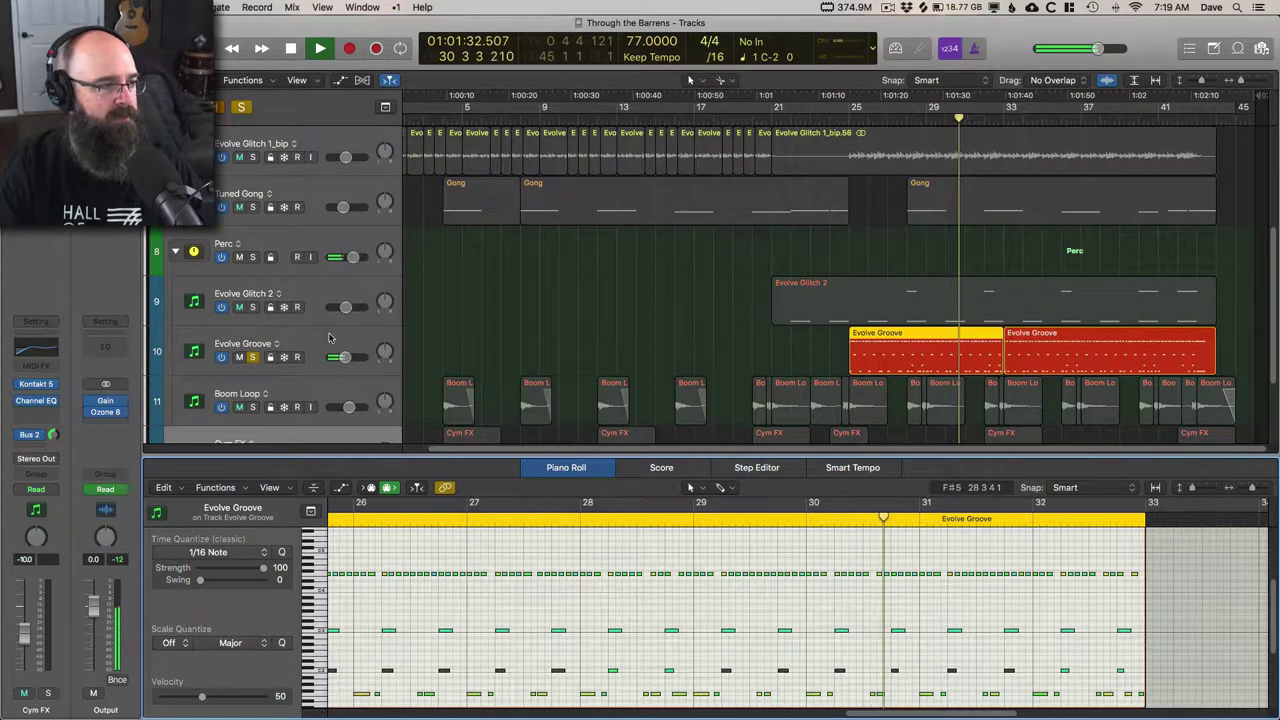
pyautogui.click(289, 347)
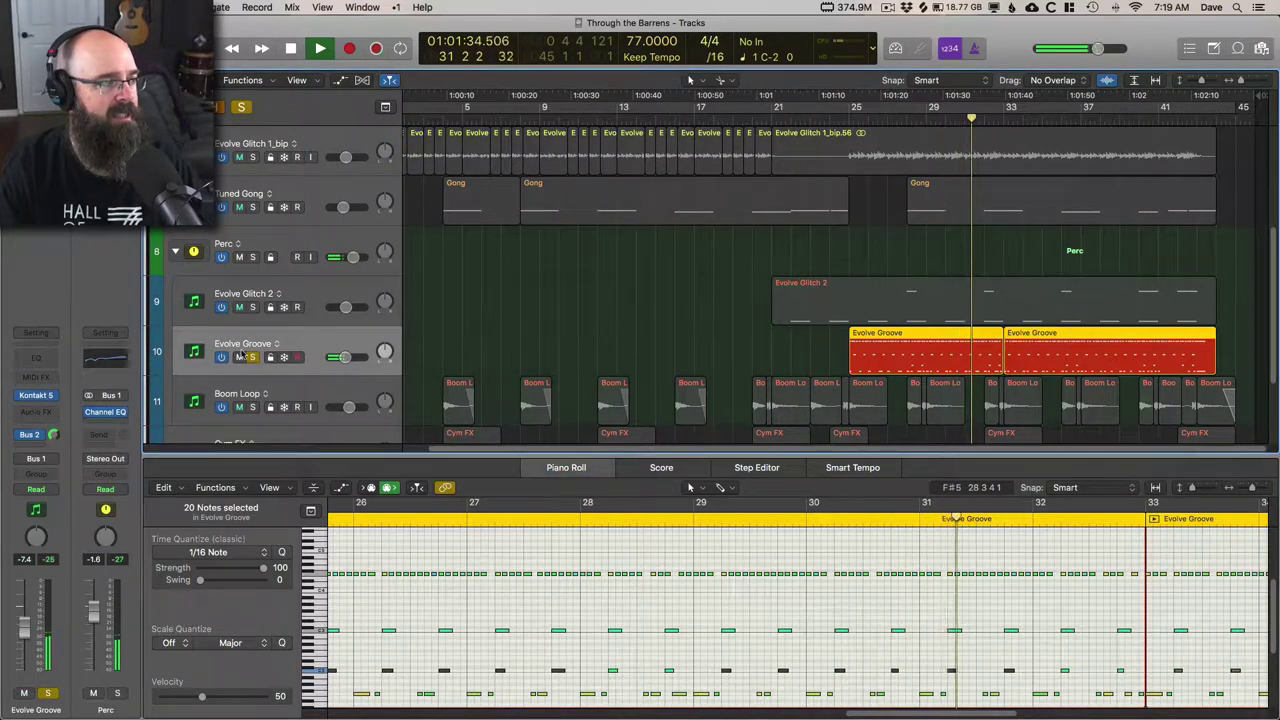
pyautogui.click(296, 237)
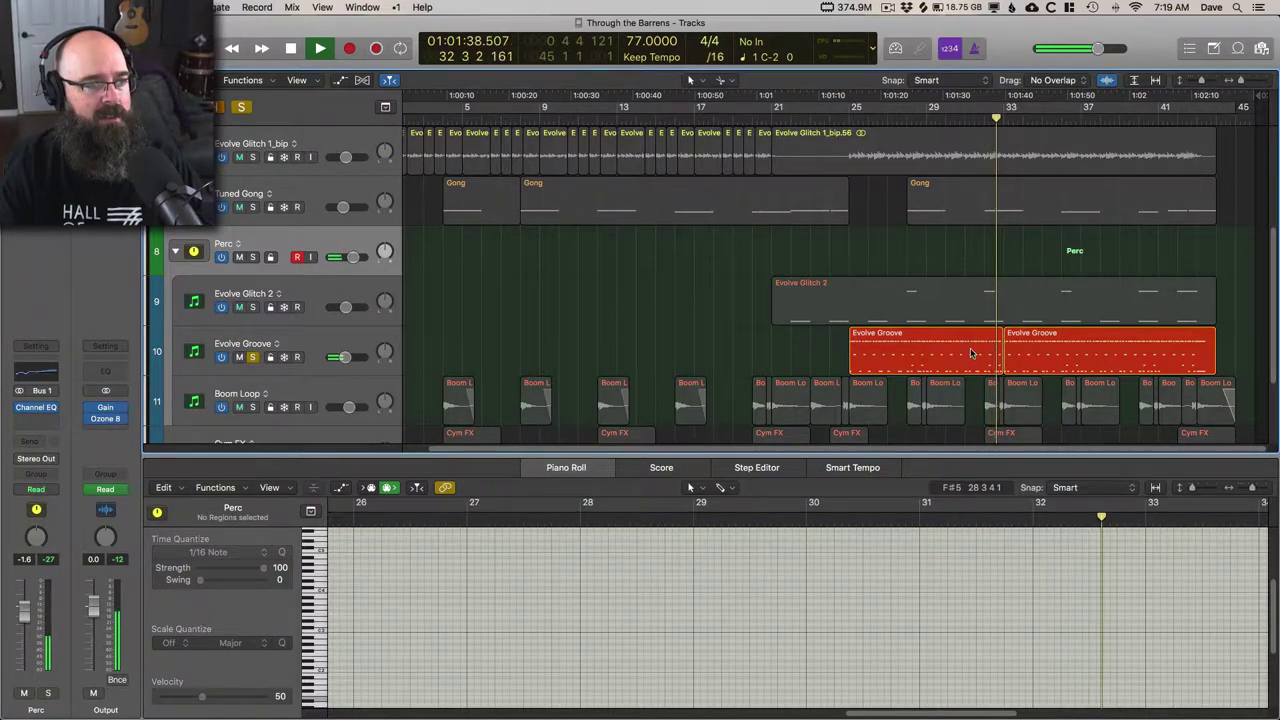
pyautogui.click(872, 365)
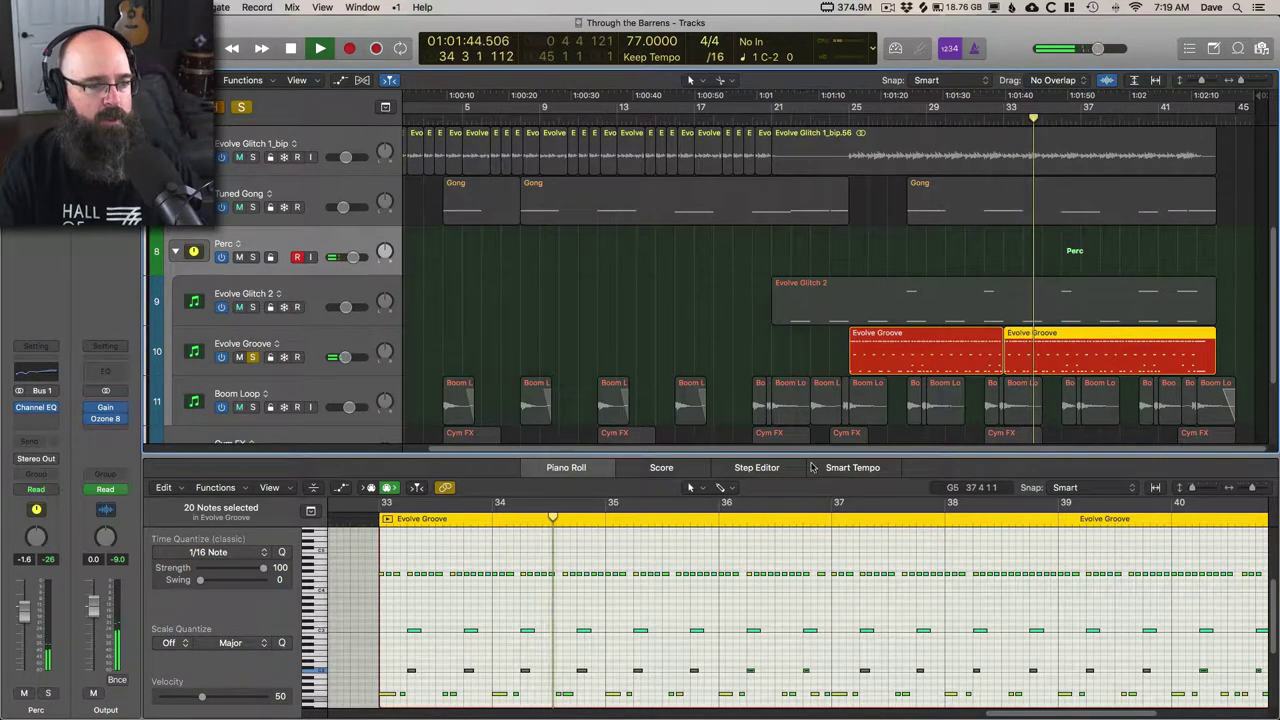
pyautogui.press('space')
# Solo the whole Perc stack instead of its individual tracks, and solo Tuned Gong with it
pyautogui.scroll(-5, 298, 312)
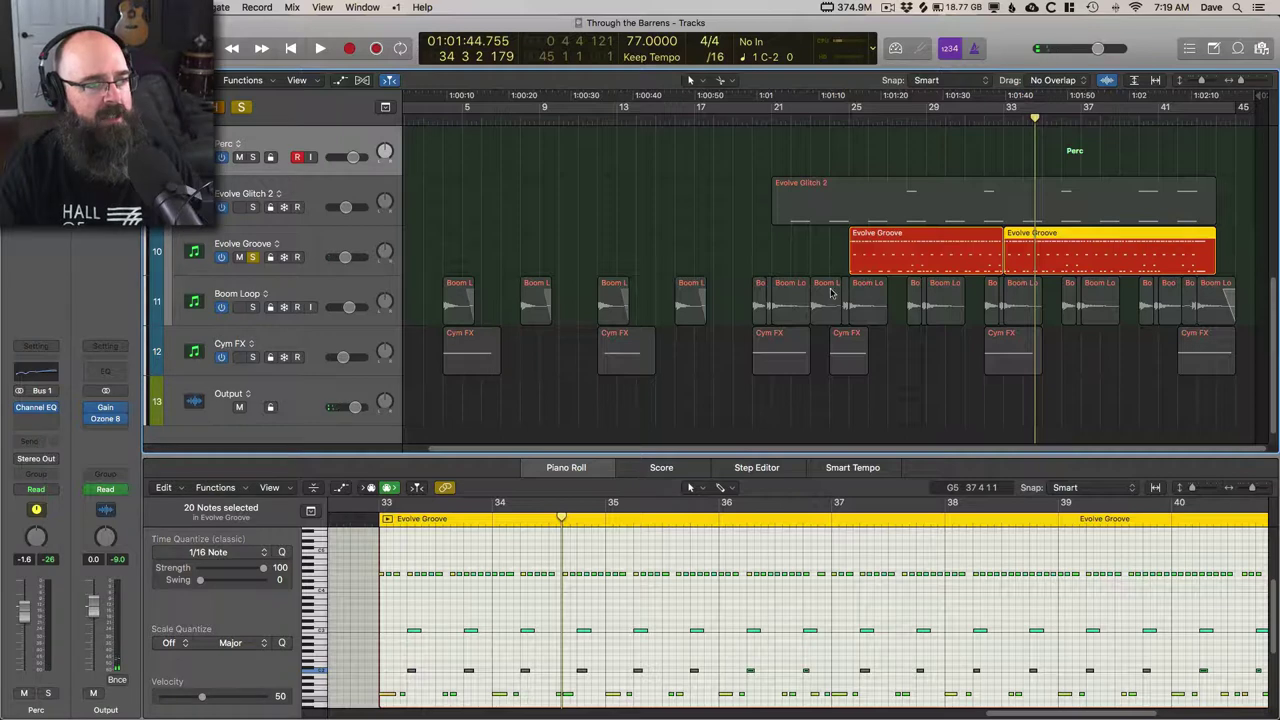
pyautogui.click(251, 307)
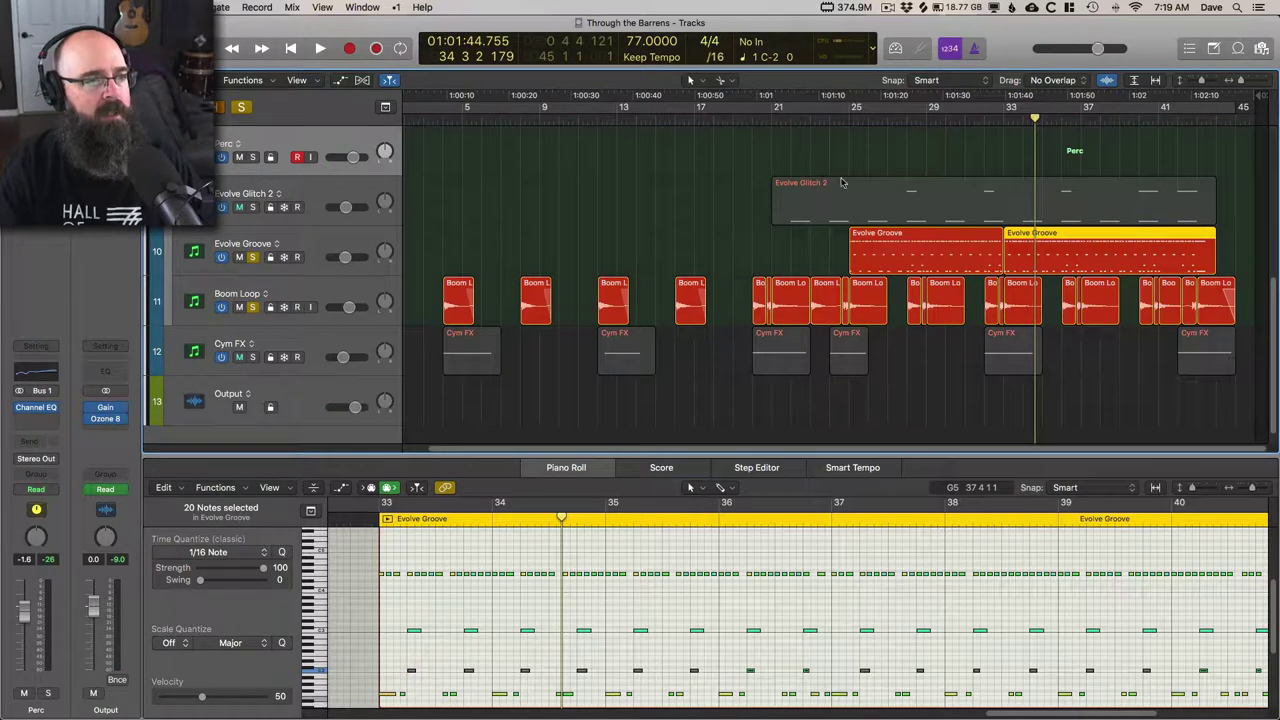
pyautogui.click(253, 157)
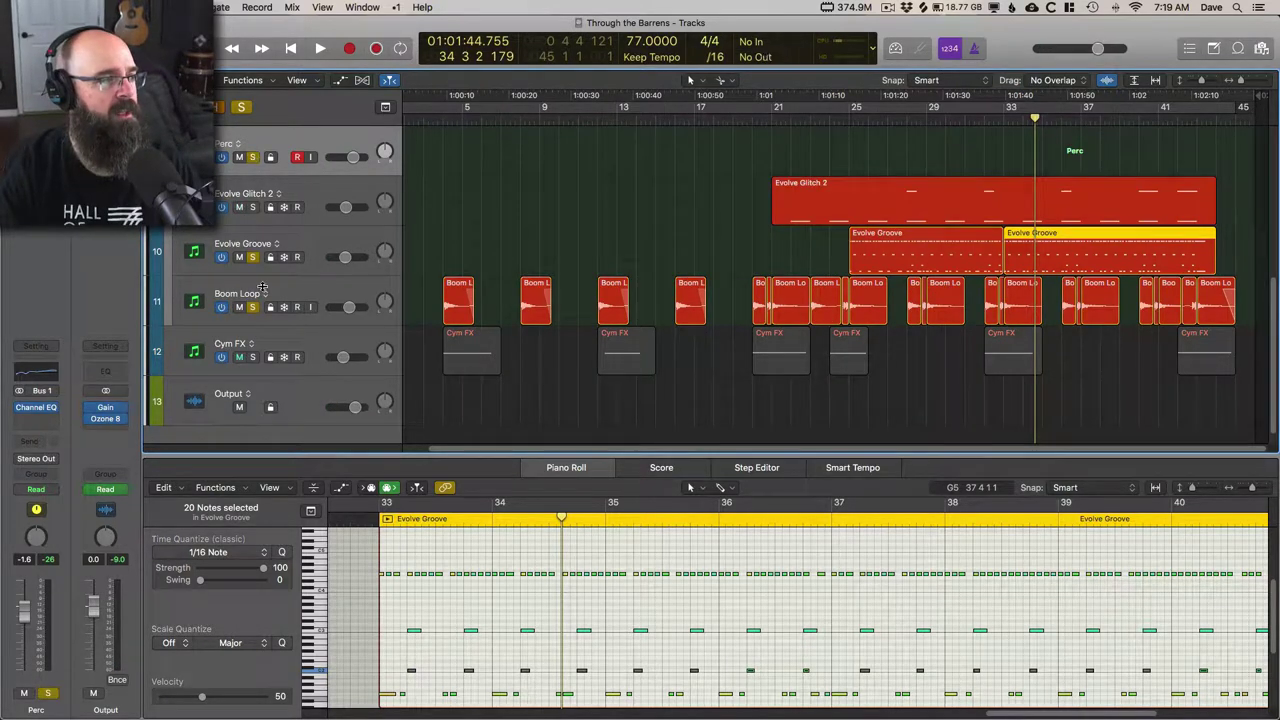
pyautogui.click(253, 357)
pyautogui.keyDown('alt'); pyautogui.click(253, 157); pyautogui.keyUp('alt')
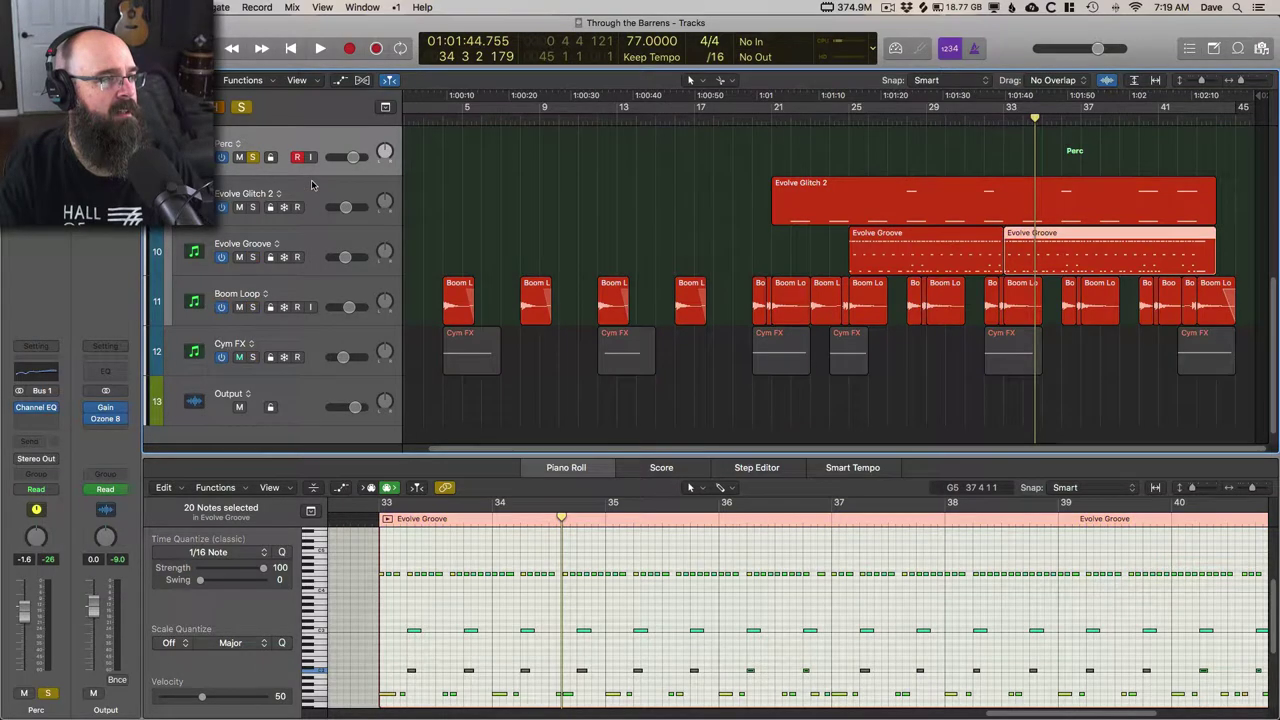
pyautogui.scroll(2, 311, 185)
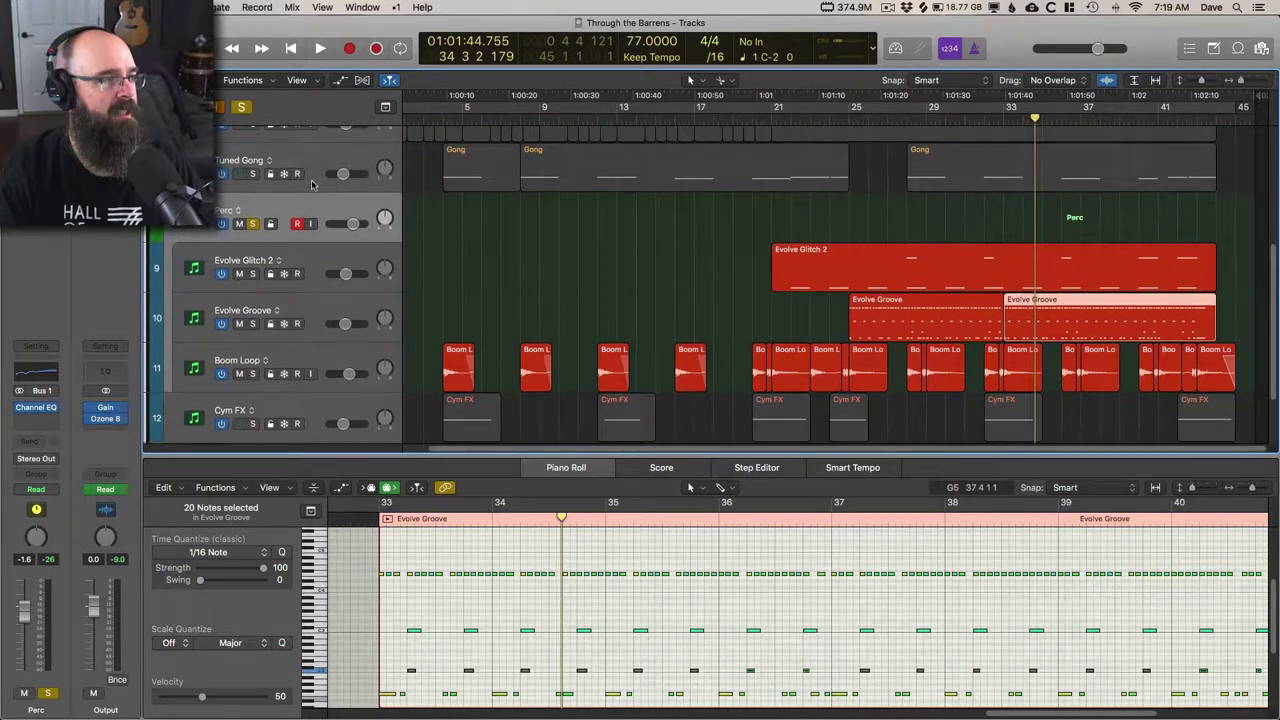
pyautogui.click(253, 174)
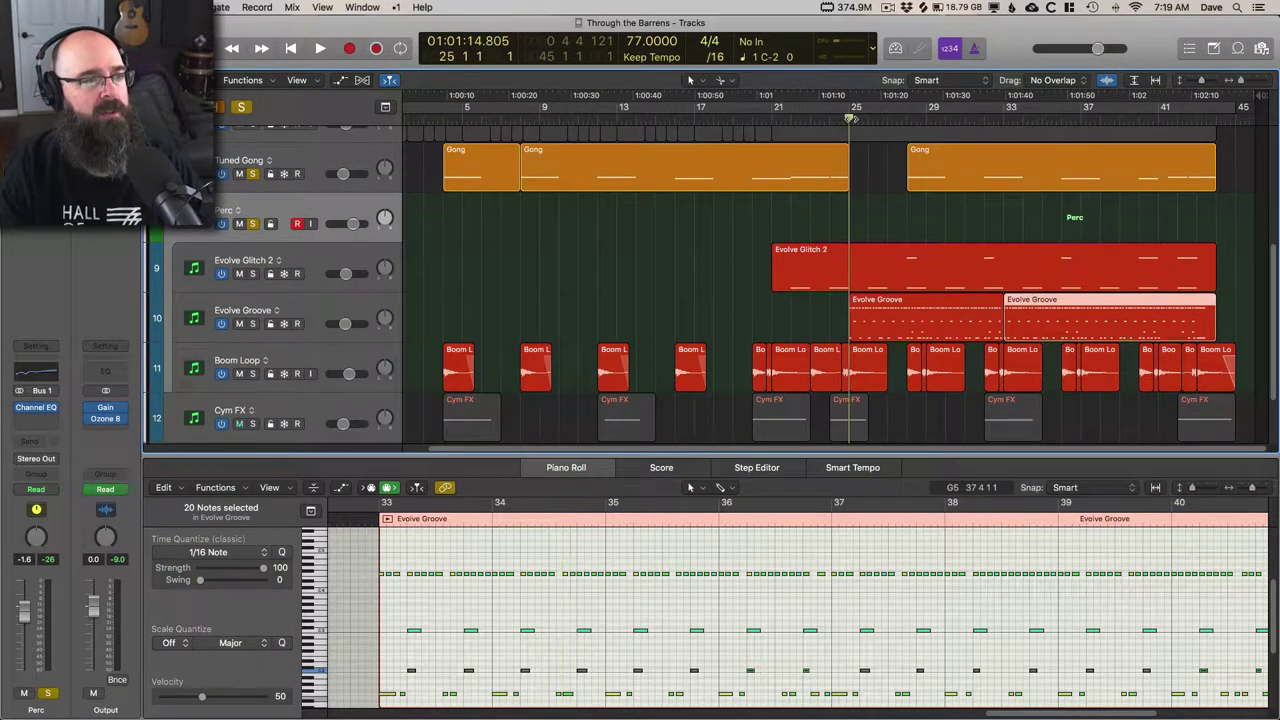
# Play from bar 25 to bar 33, adding Cym FX and Evolve Glitch 1_bip to the soloed tracks and hiding the editor
pyautogui.press('space')
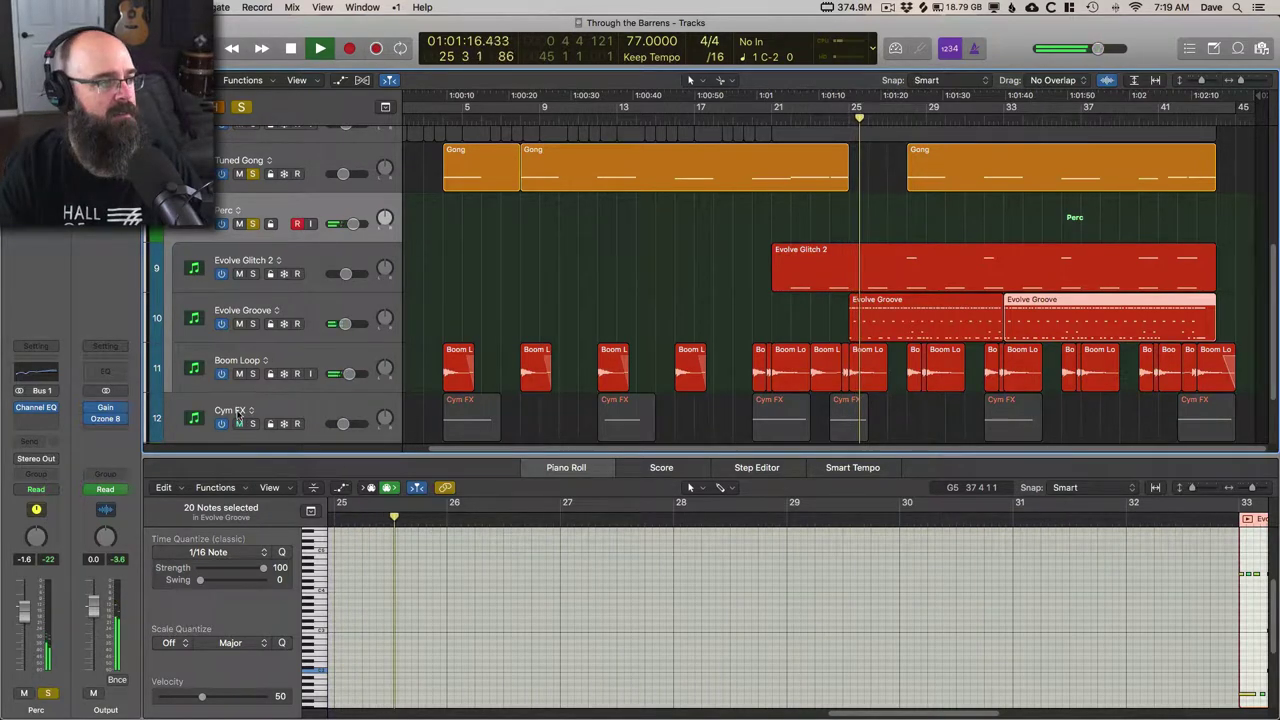
pyautogui.click(338, 410)
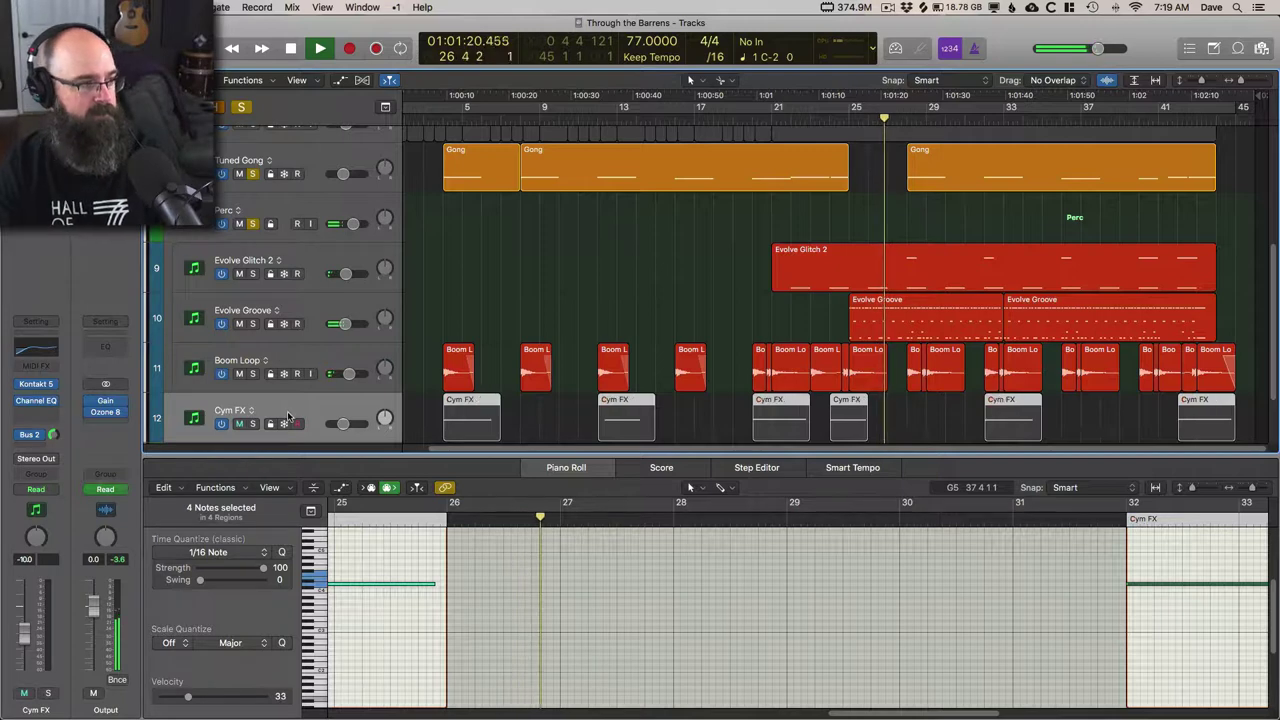
pyautogui.click(253, 424)
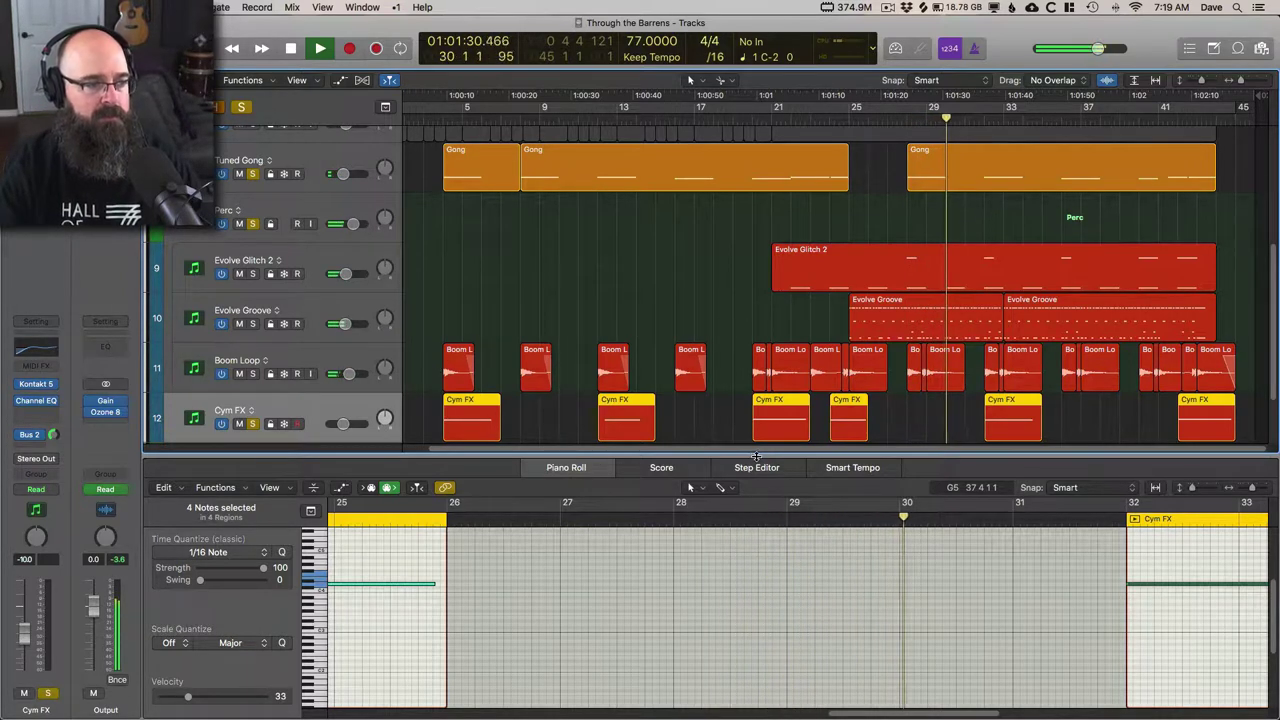
pyautogui.press('e')
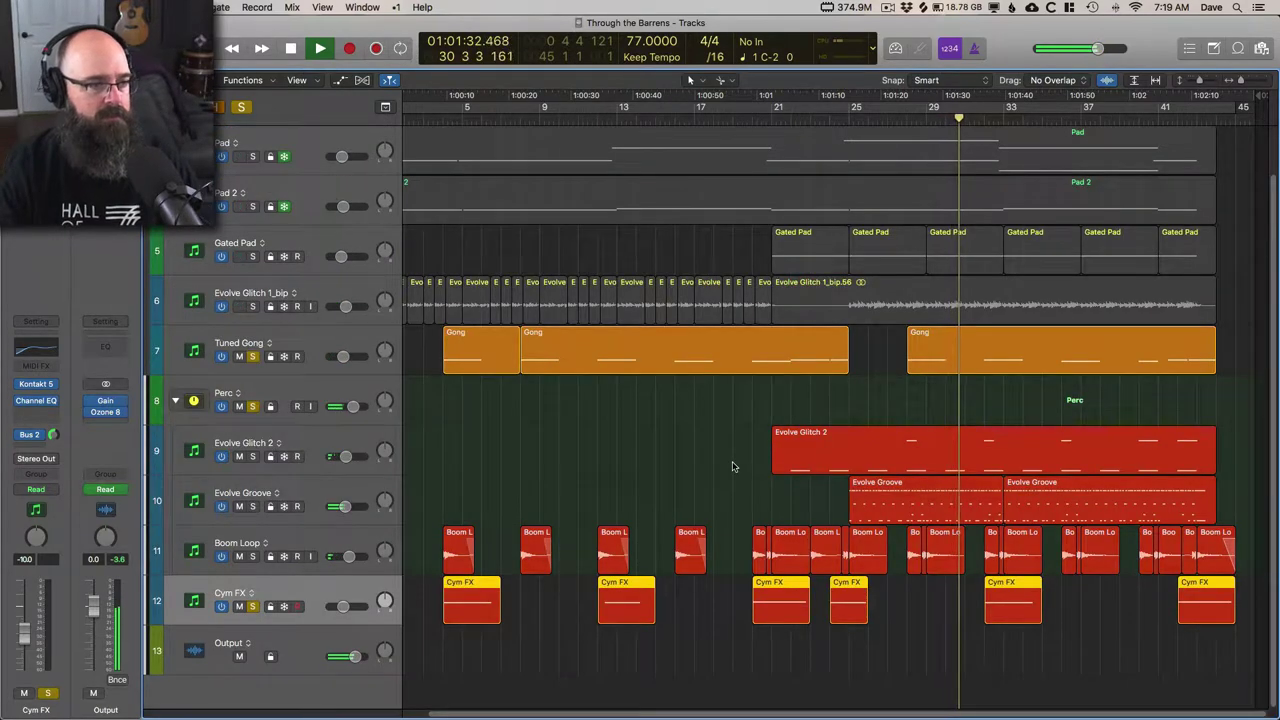
pyautogui.click(253, 306)
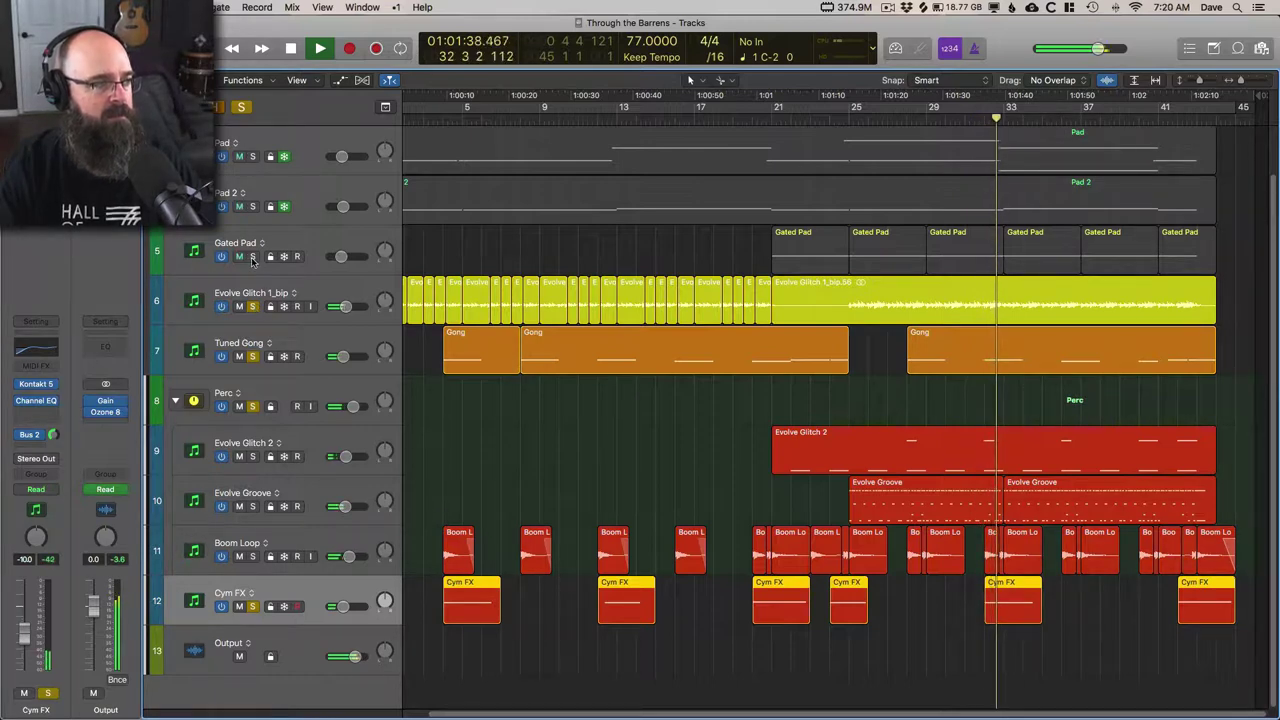
pyautogui.press('space')
# Solo Gated Pad as well and play the soloed tracks from bar 21
pyautogui.click(252, 257)
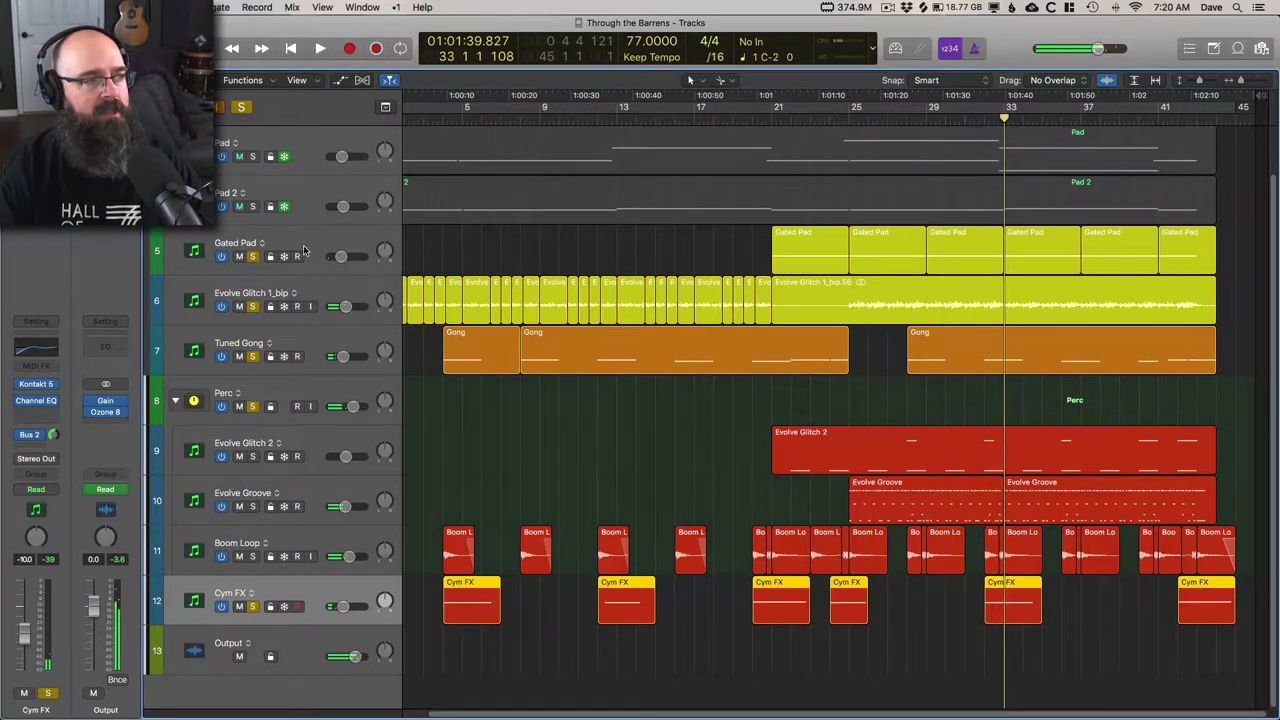
pyautogui.click(771, 130)
pyautogui.press('space')
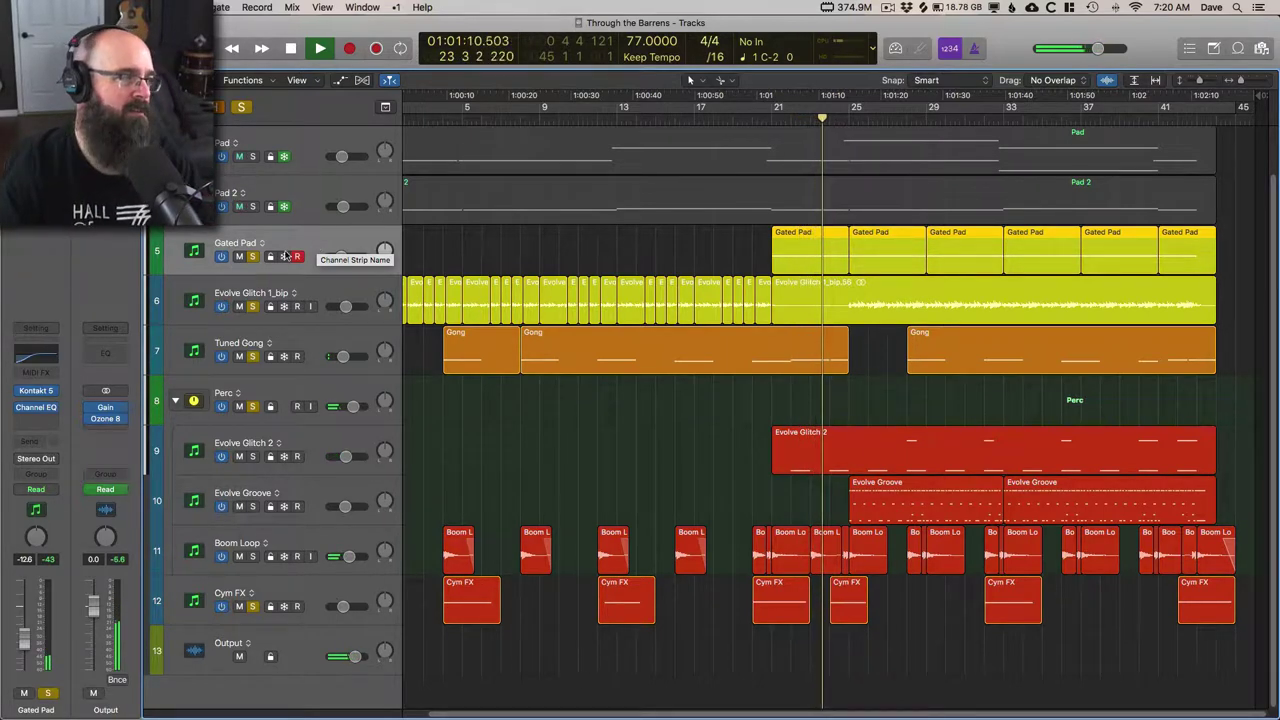
# Examine Gated Pad's Kontakt instrument, Vocalise 2 A Wall Of Wonder, with its snapshot list and Motion page, and close it
pyautogui.click(35, 392)
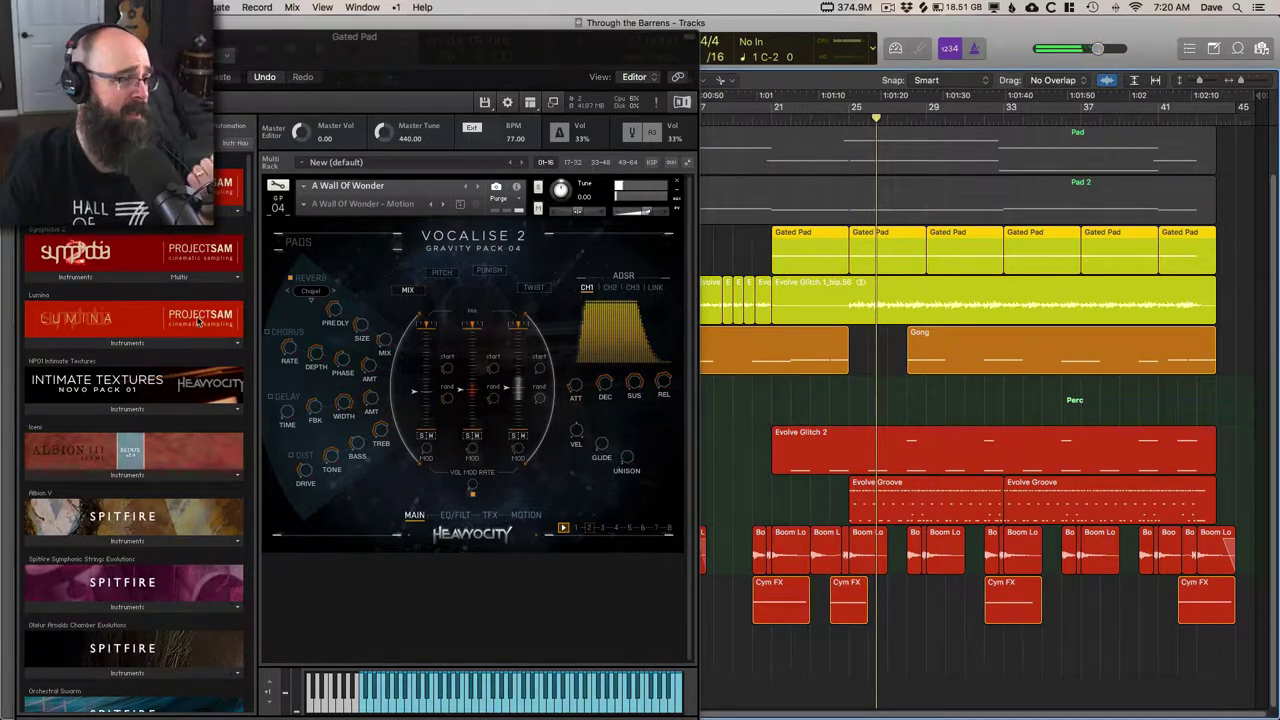
pyautogui.scroll(-15, 198, 320)
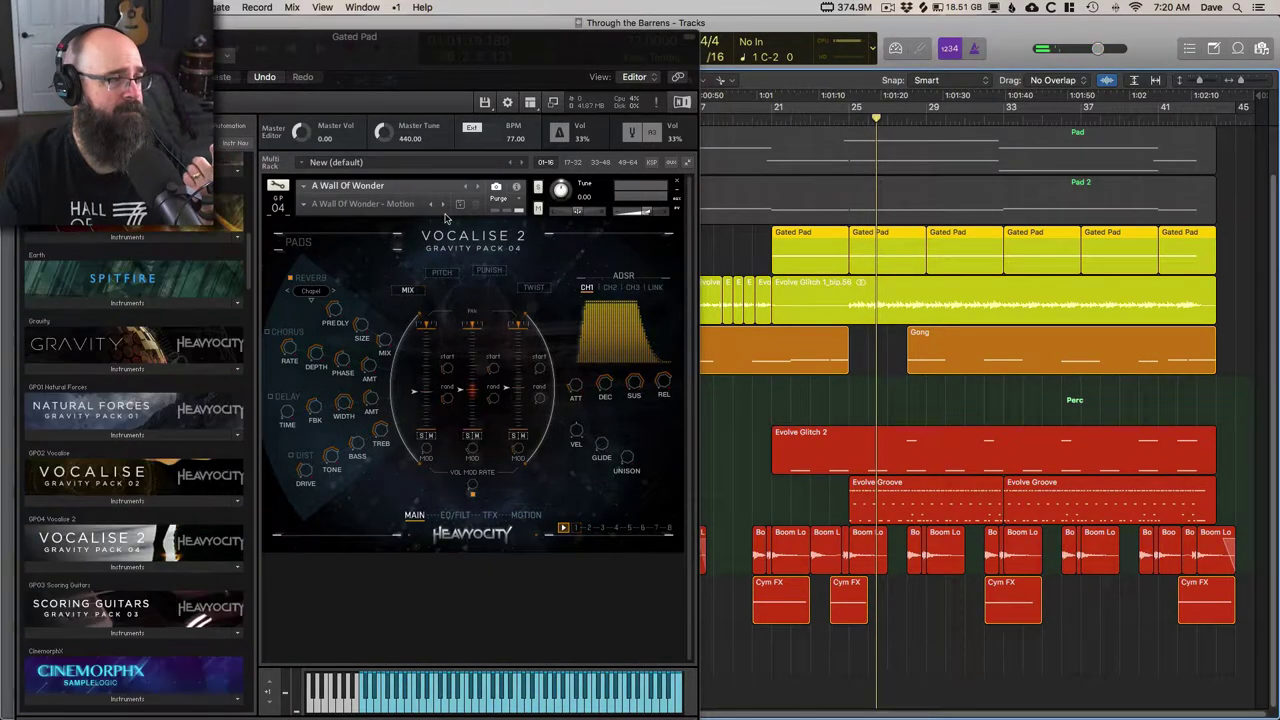
pyautogui.click(302, 205)
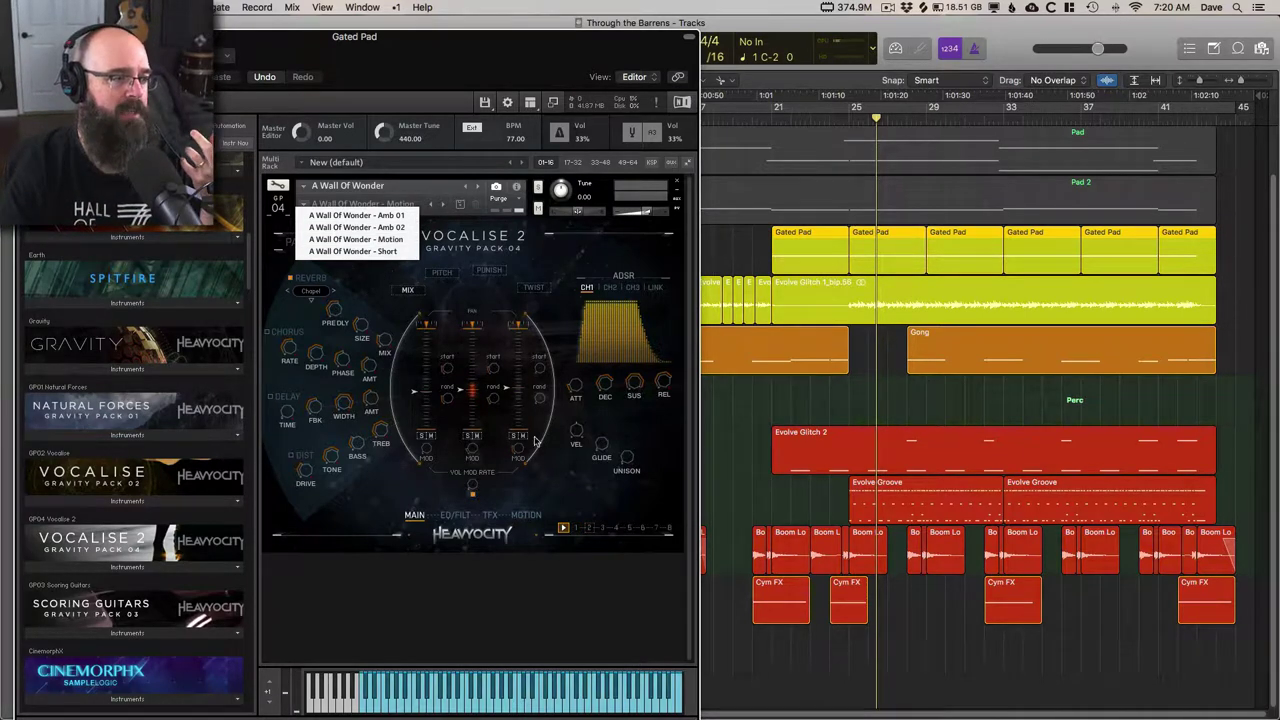
pyautogui.click(527, 514)
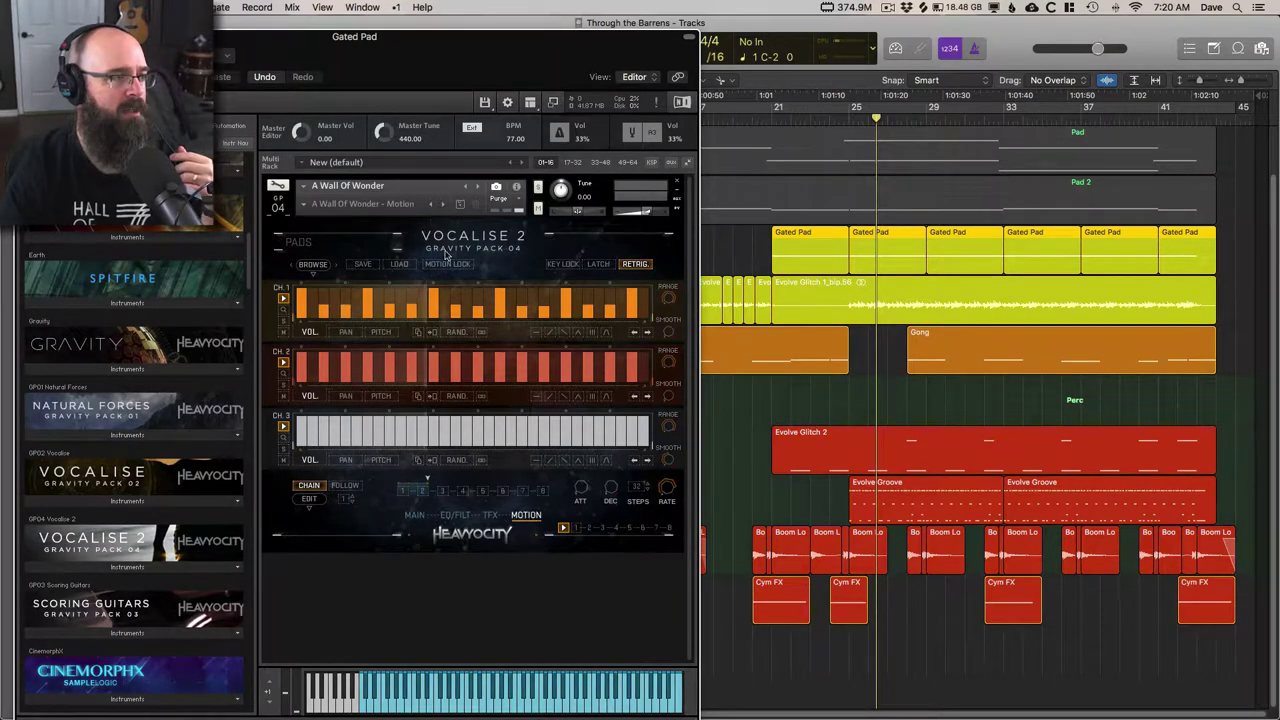
pyautogui.click(355, 204)
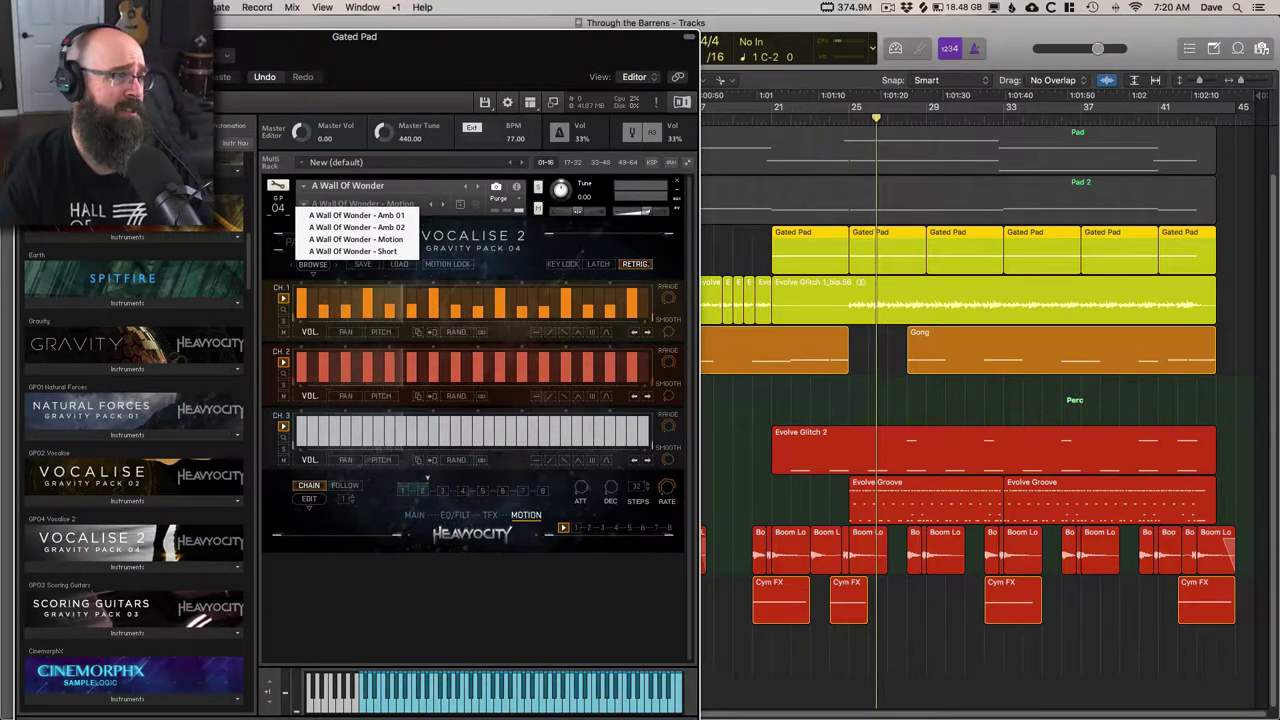
pyautogui.press('super+w')
# Play the soloed tracks from about bar 25 to bar 26 and add Pad to the solo
pyautogui.press('space')
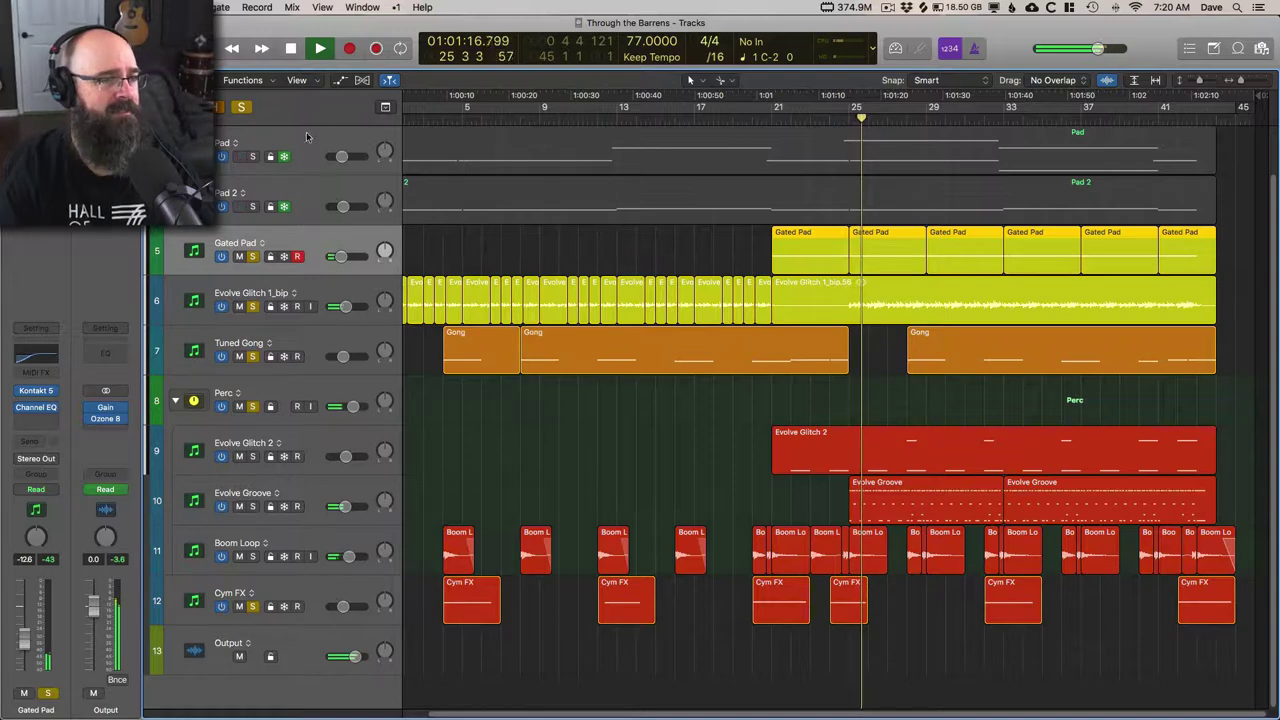
pyautogui.scroll(2, 366, 137)
pyautogui.press('space')
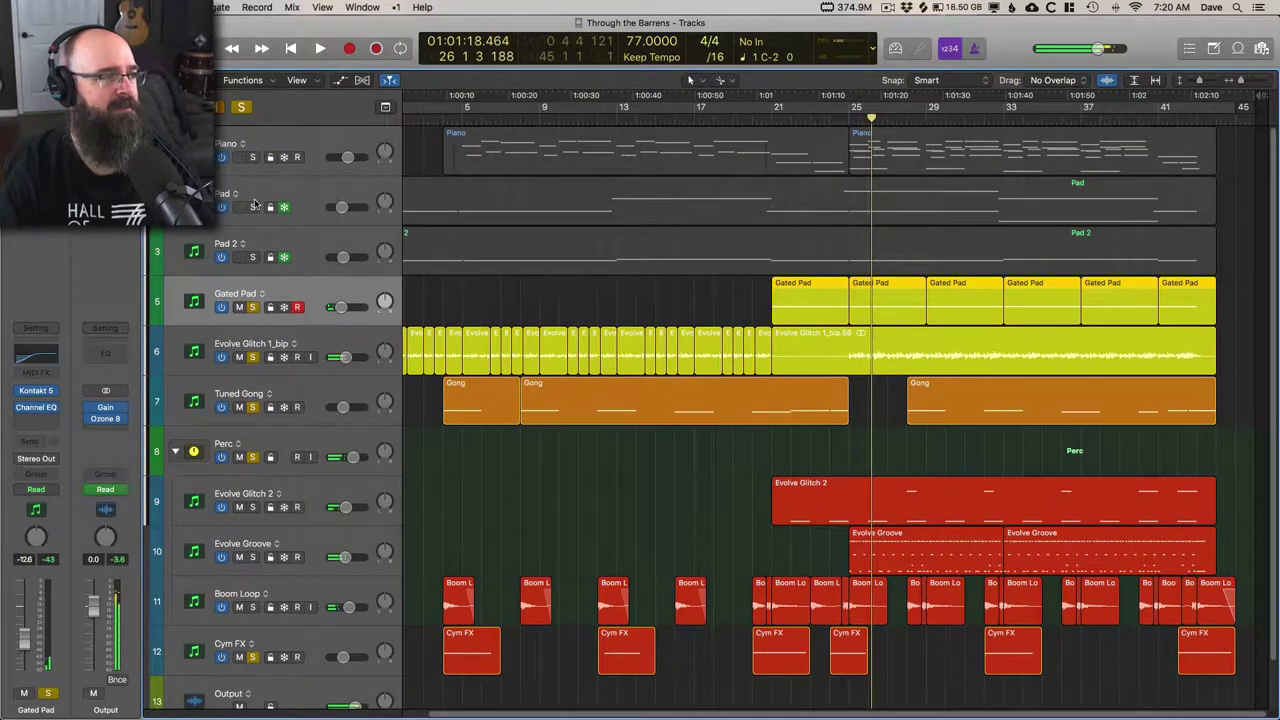
pyautogui.click(253, 208)
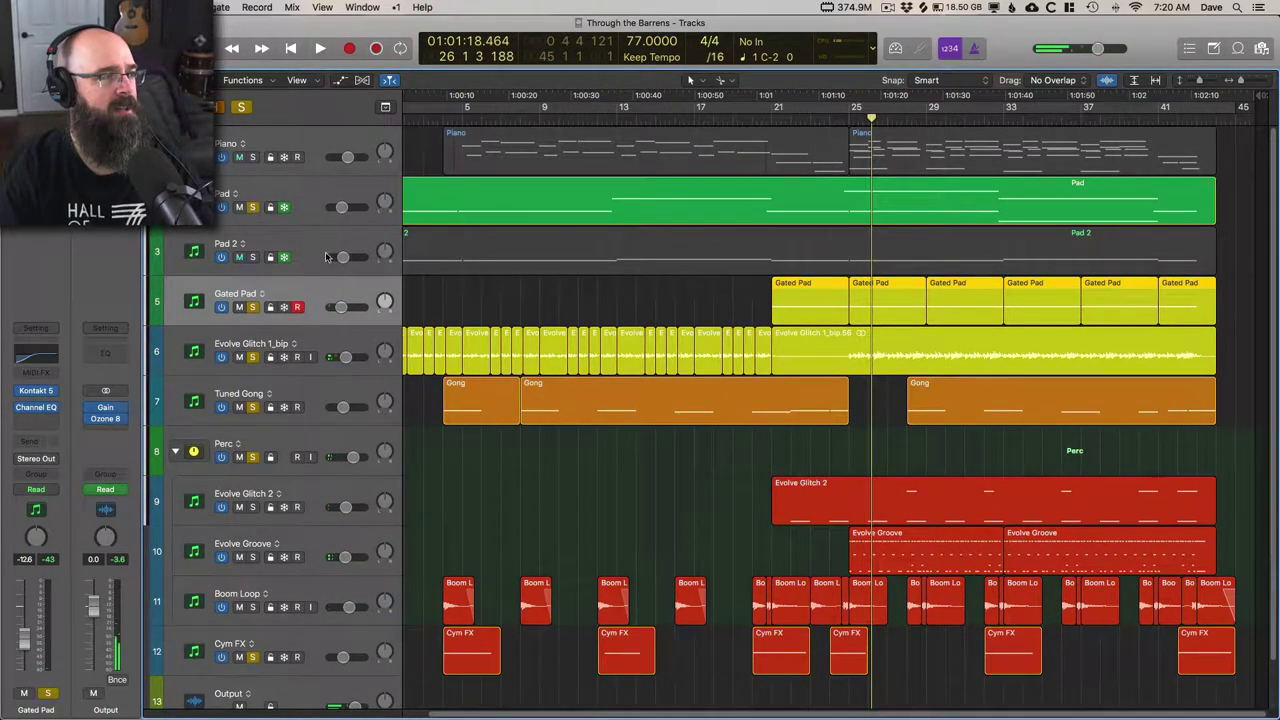
# Show the Pad region's notes in the Piano Roll, zoomed out to the region's end, and play from bar 24
pyautogui.doubleClick(888, 190)
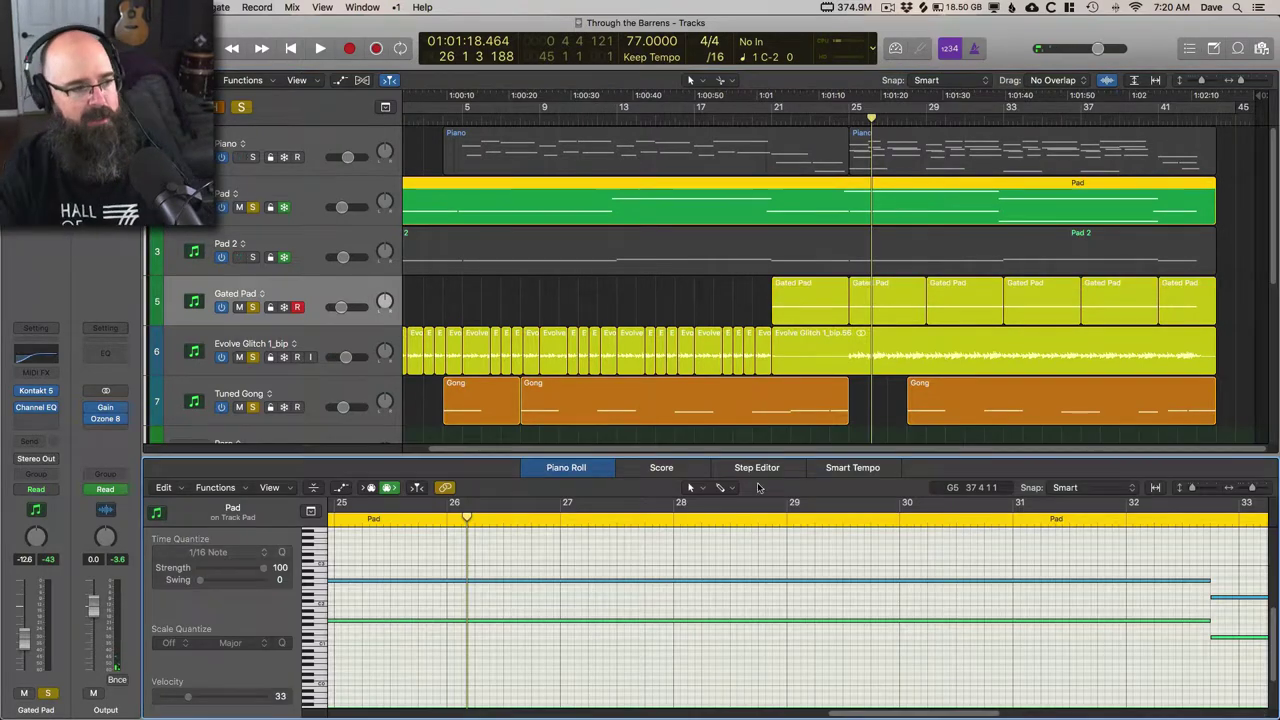
pyautogui.press('super+Left')
pyautogui.press('super+Left')
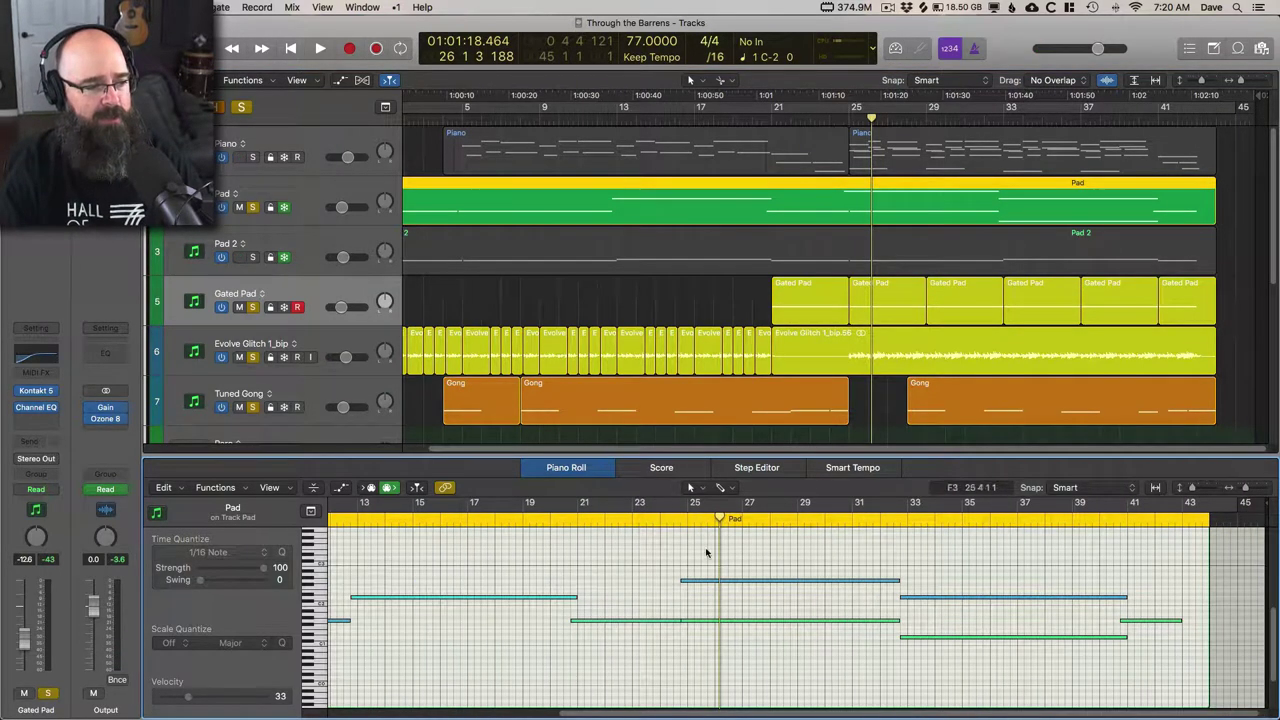
pyautogui.click(668, 518)
pyautogui.press('space')
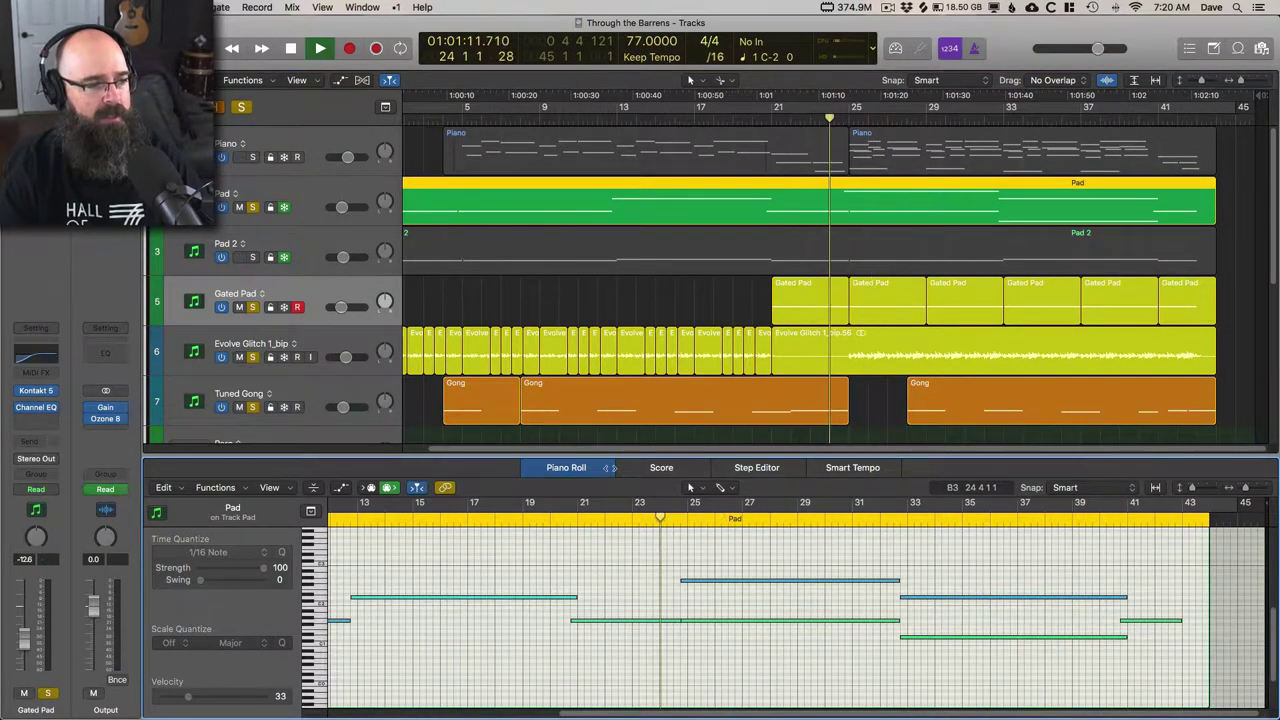
# Clear the other solos so only Pad plays, and add Piano to the solo
pyautogui.click(252, 307)
pyautogui.click(252, 307)
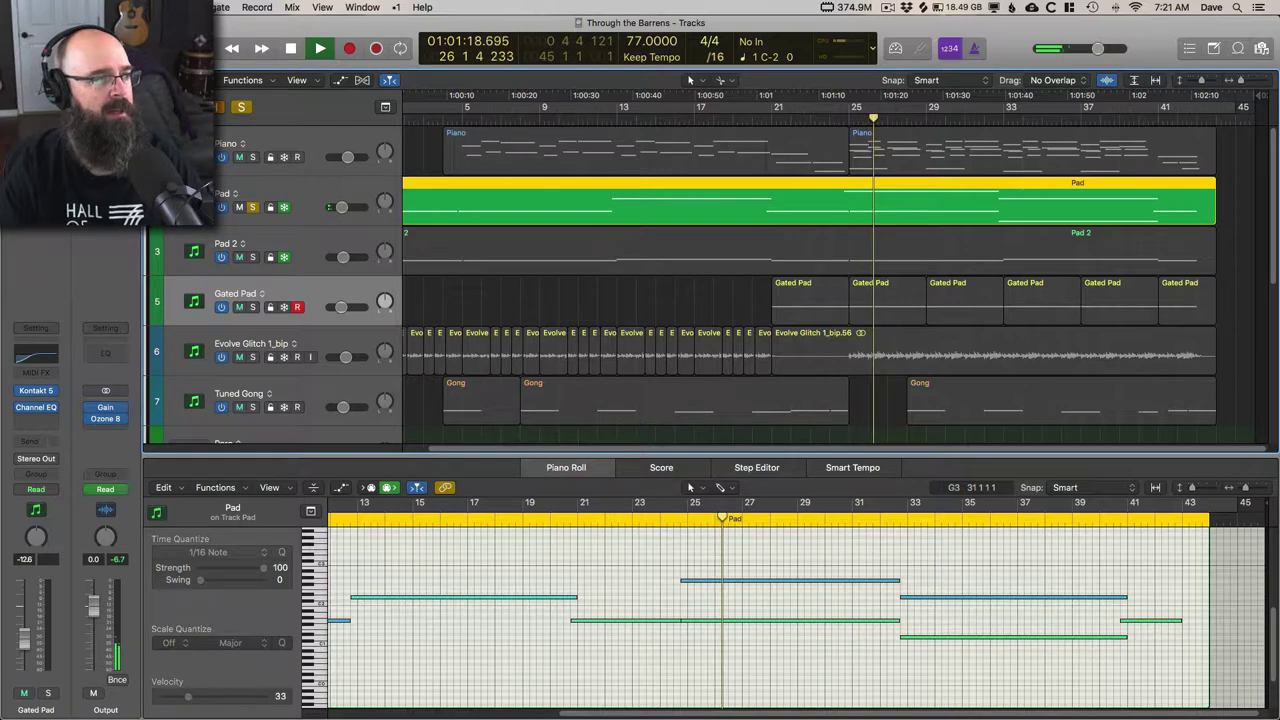
pyautogui.click(252, 157)
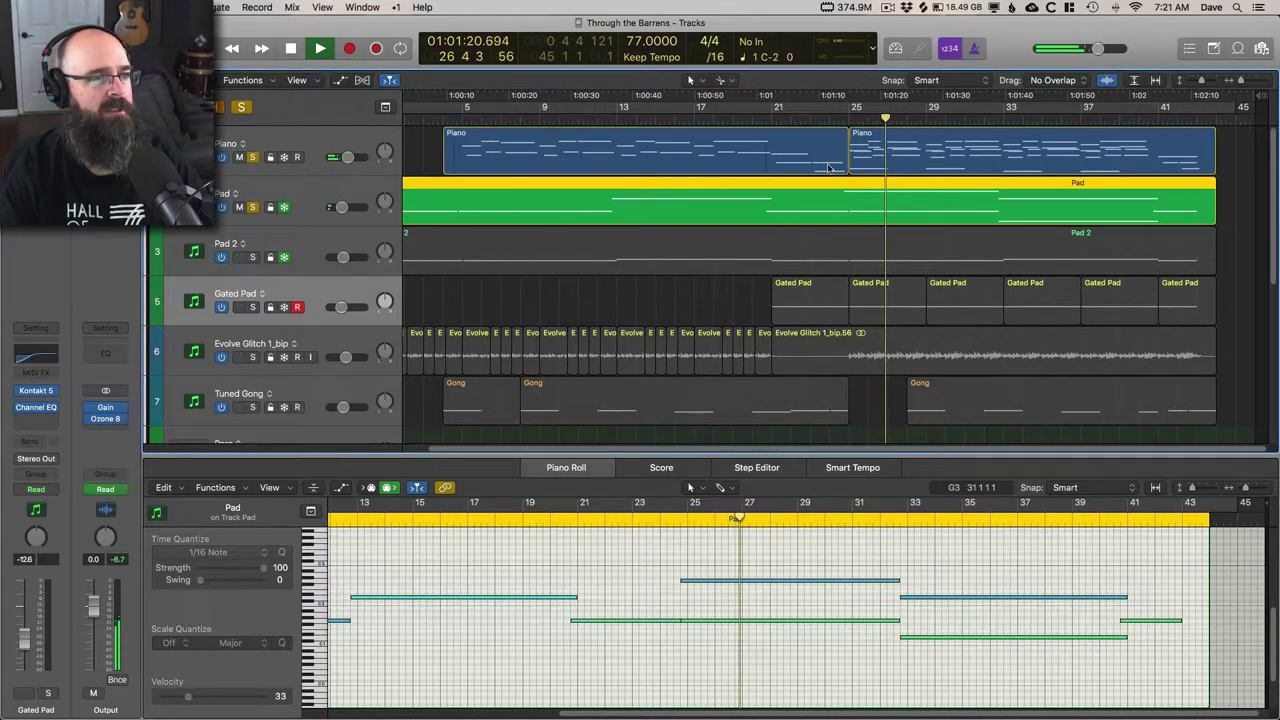
# Show the second Piano region's notes in the Piano Roll, play to bar 29 and zoom in on that bar
pyautogui.click(862, 150)
pyautogui.scroll(2, 768, 588)
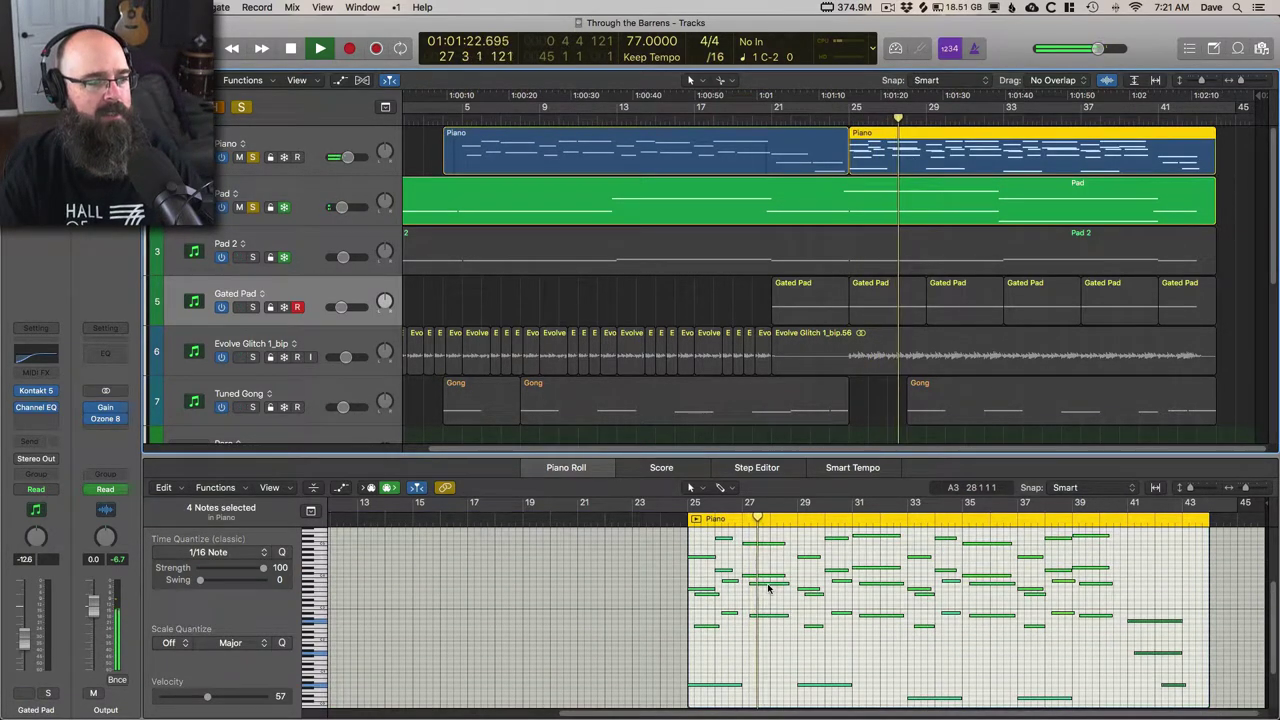
pyautogui.scroll(-2, 768, 588)
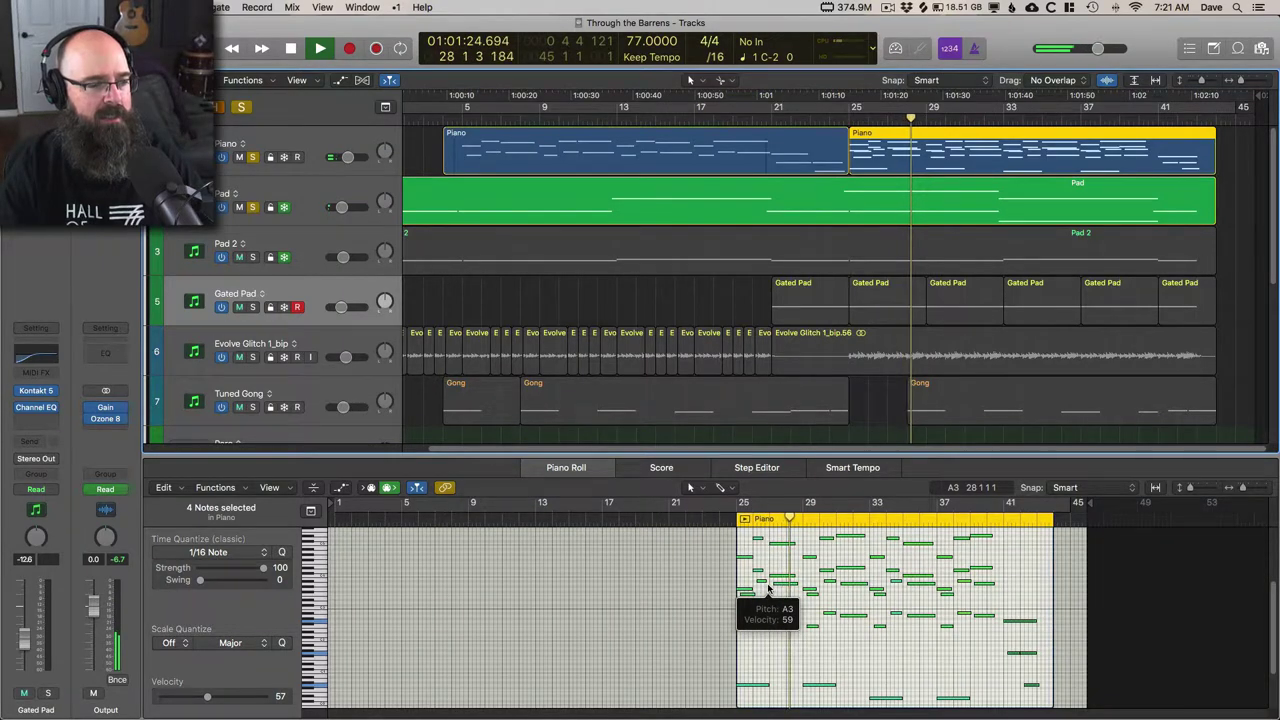
pyautogui.scroll(5, 768, 588)
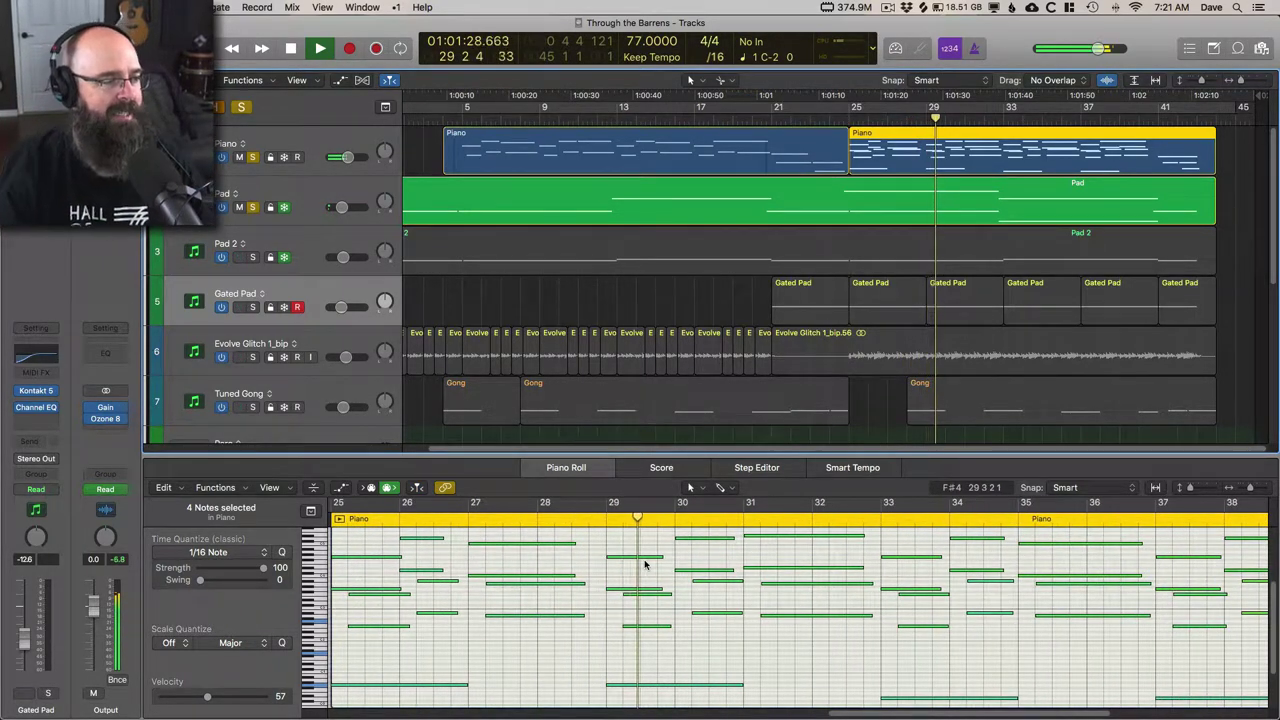
pyautogui.press('space')
pyautogui.scroll(3, 632, 563)
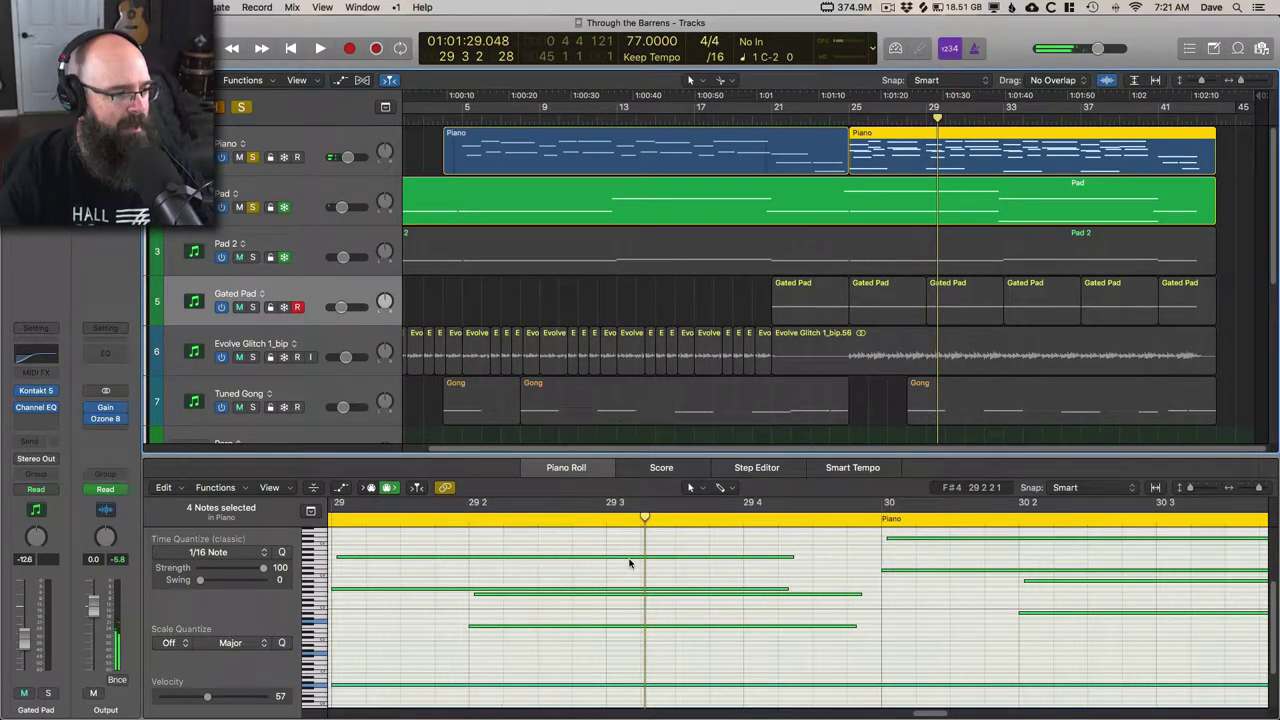
# Play the soloed Piano and Pad tracks from bar 25 with the Piano Roll following
pyautogui.hscroll(-5, 629, 563)
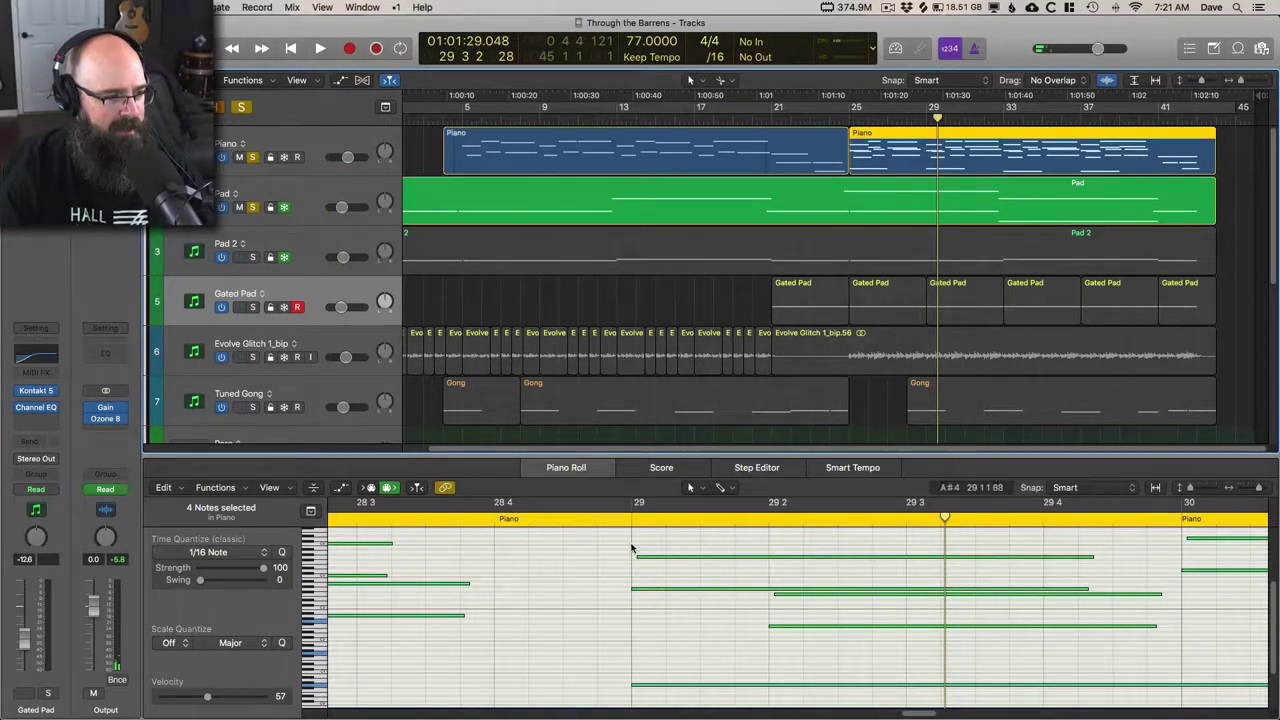
pyautogui.click(850, 118)
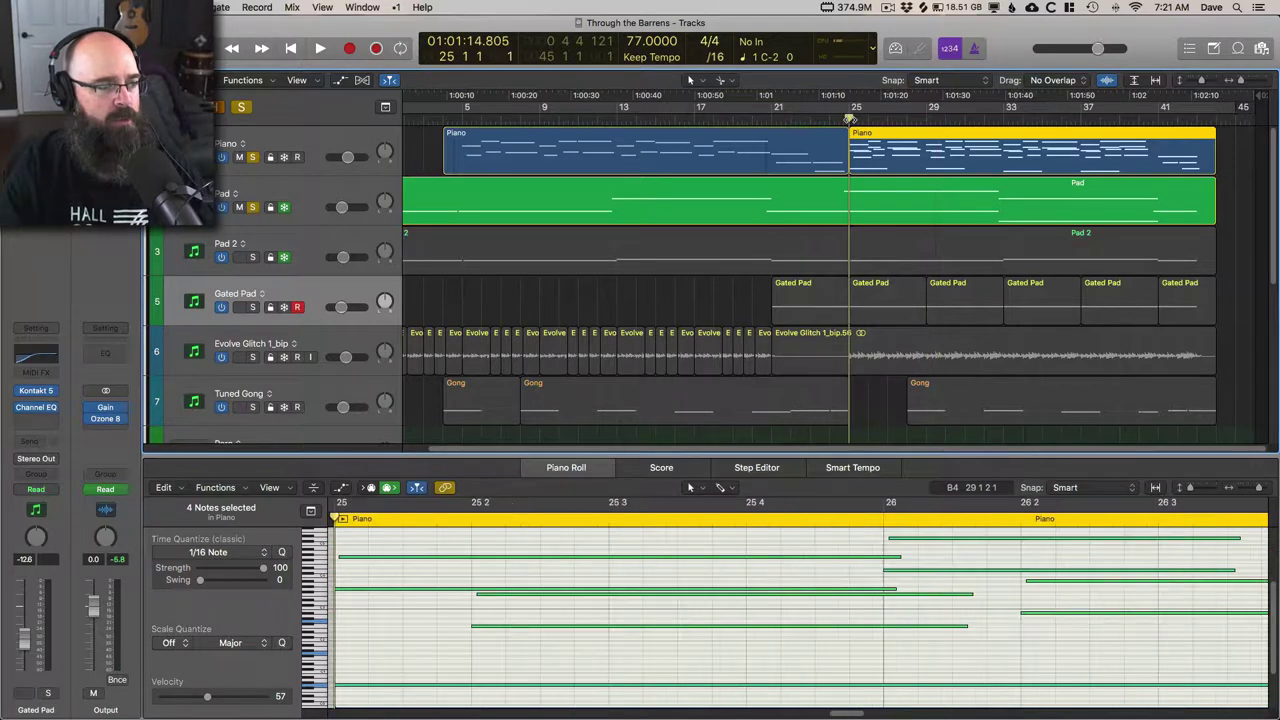
pyautogui.press('space')
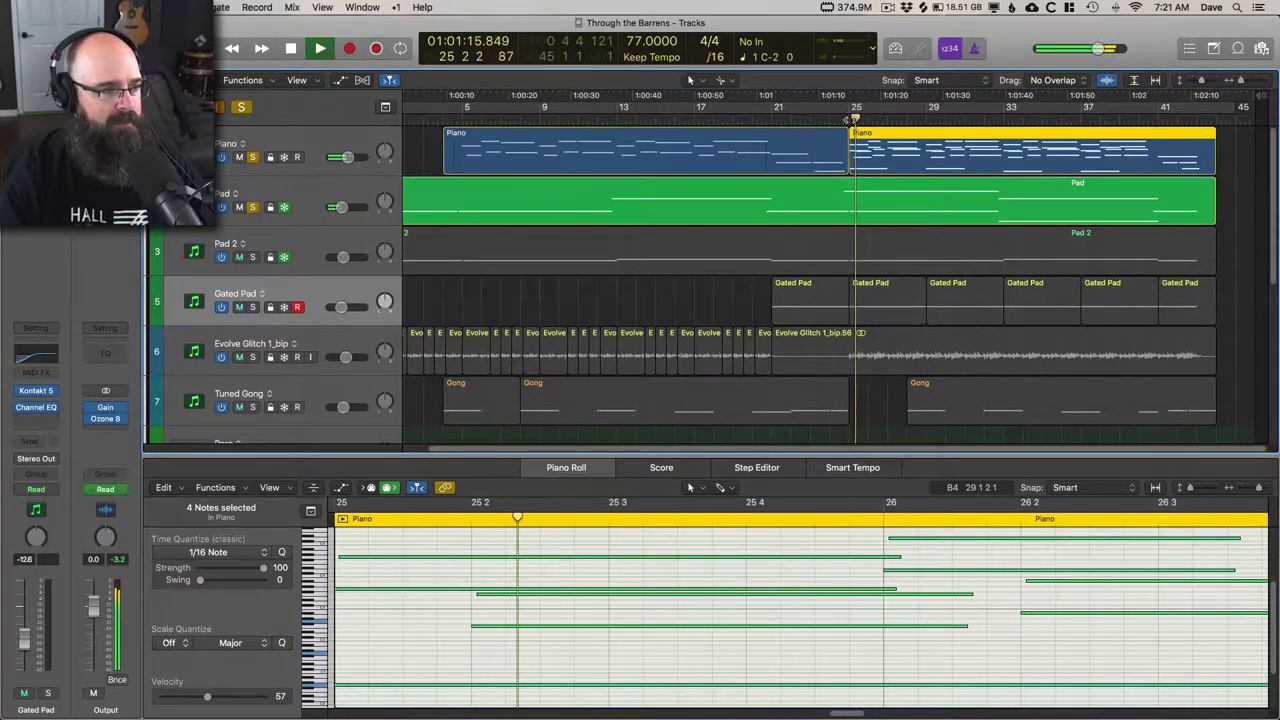
# Remove Pad from the solo, stop at about bar 29 and show the second Piano region's full length in the Piano Roll
pyautogui.click(252, 207)
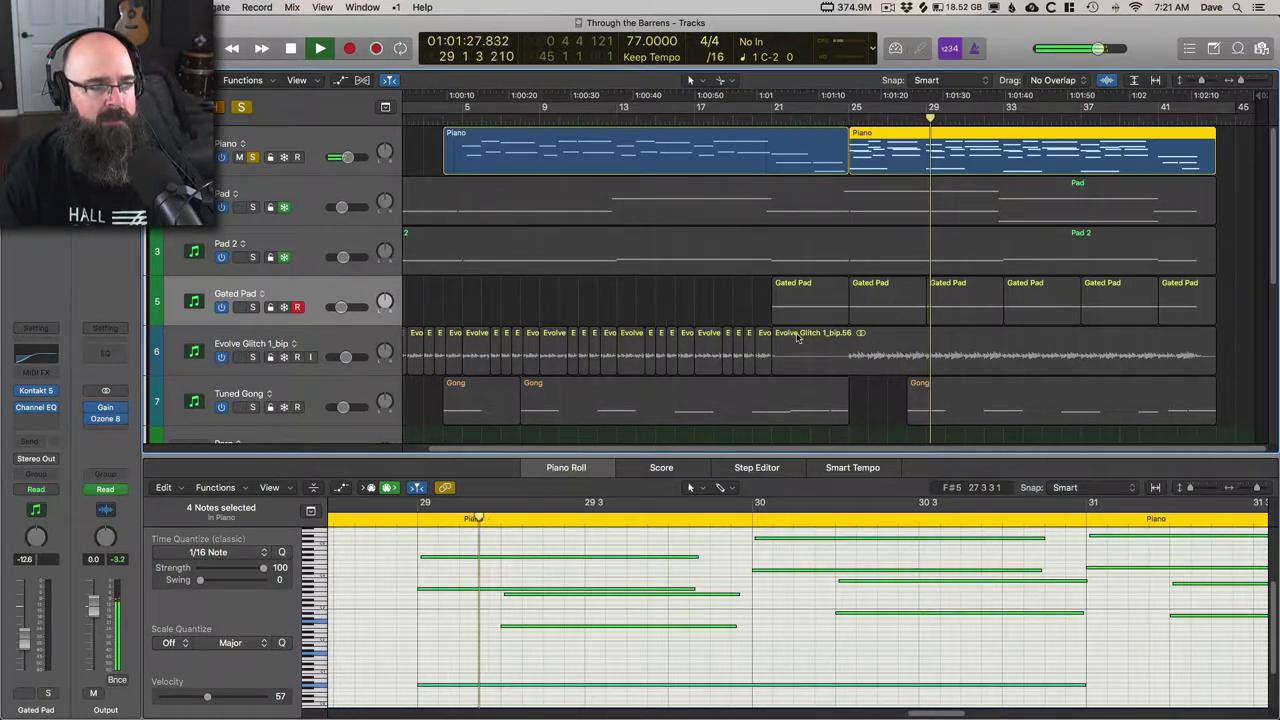
pyautogui.scroll(-3, 630, 617)
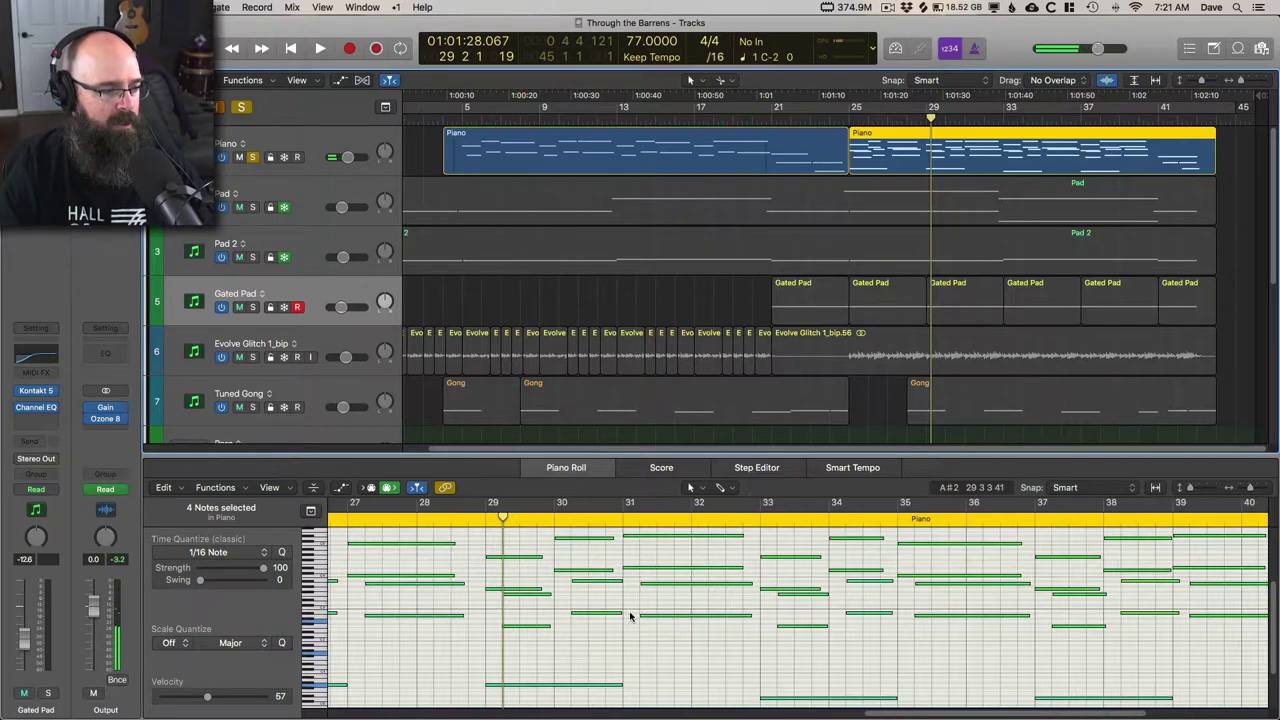
pyautogui.scroll(-2, 512, 638)
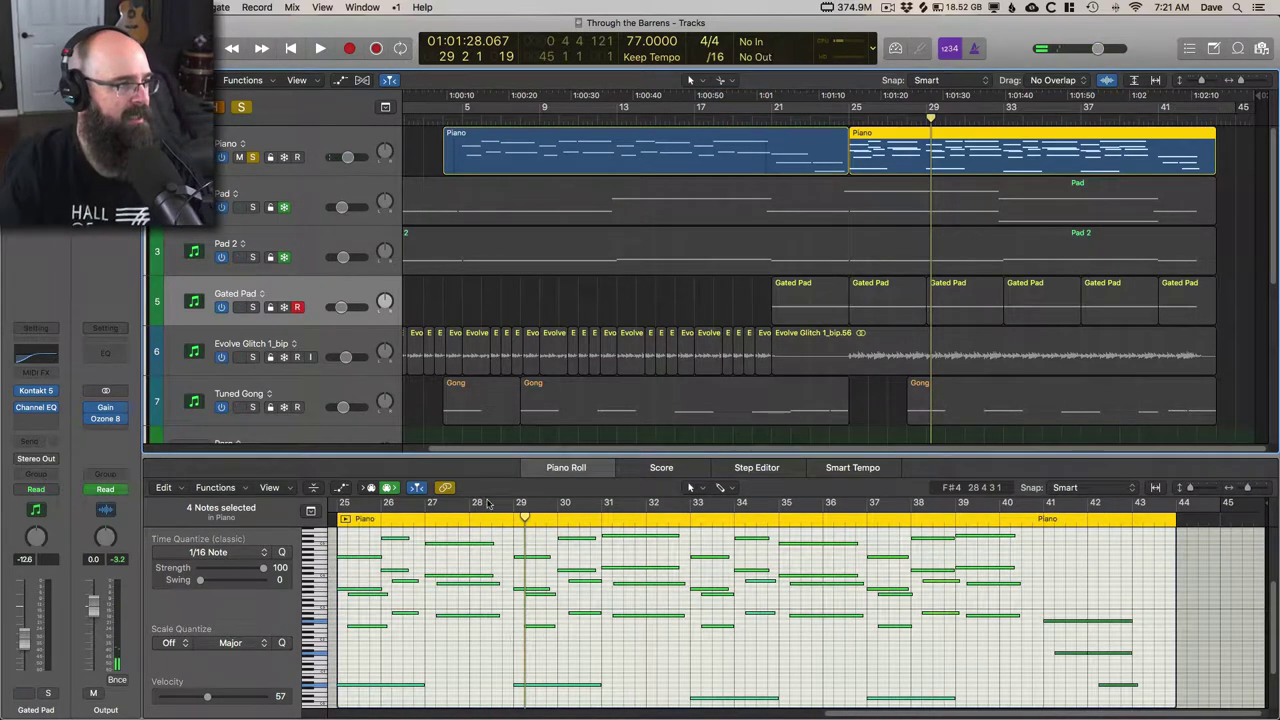
# Clear all solos and play the full arrangement from the beginning
pyautogui.click(241, 107)
pyautogui.press('Return')
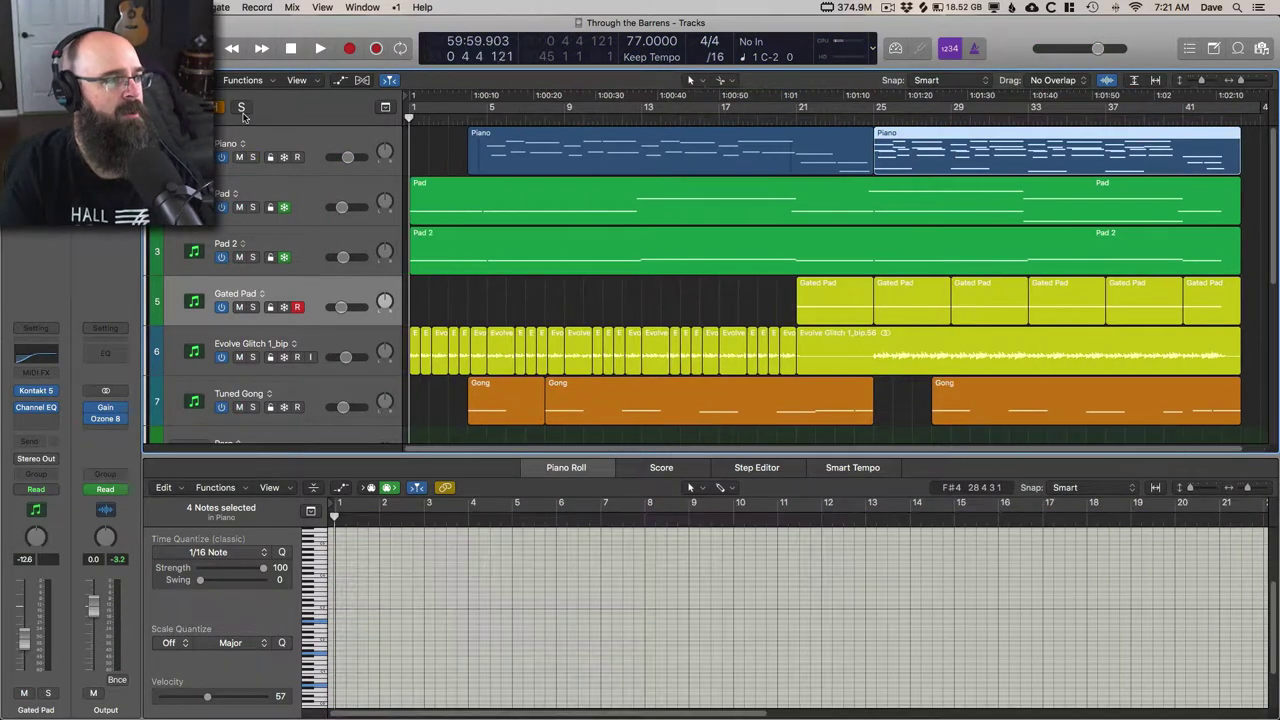
pyautogui.press('space')
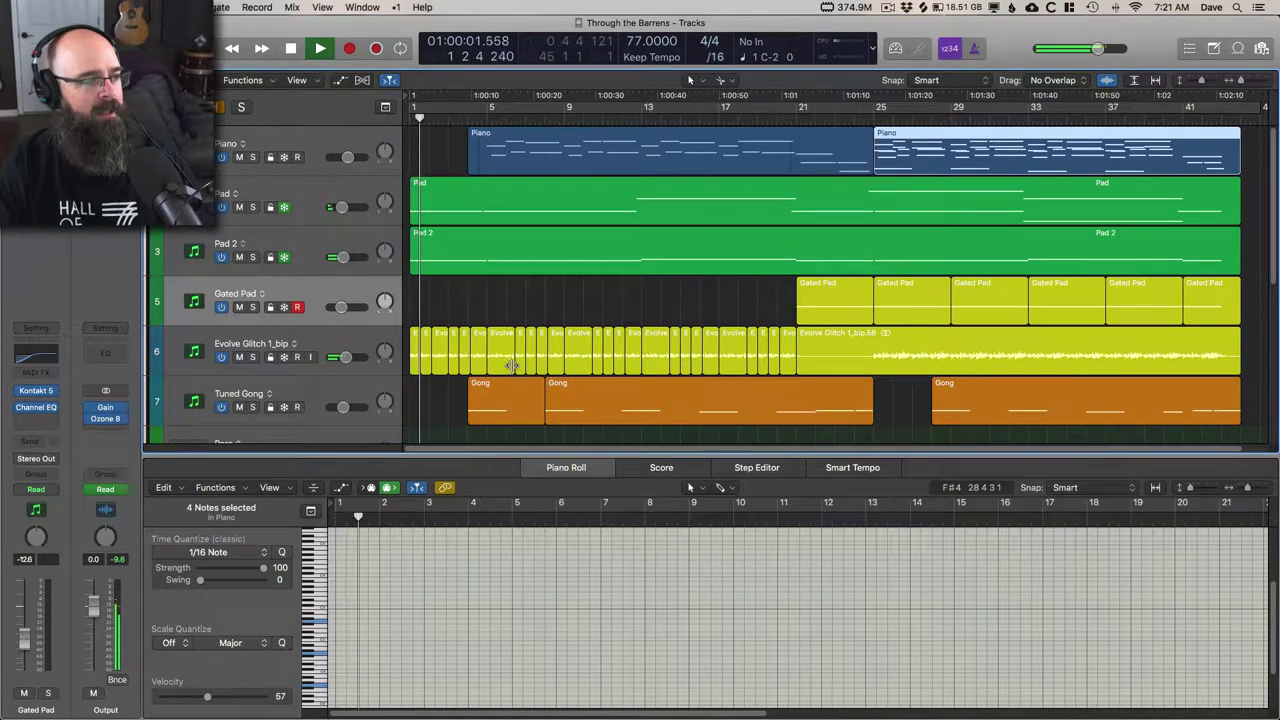
# Hide the Piano Roll editor and deselect all regions so the Tracks area shows the whole arrangement
pyautogui.press('e')
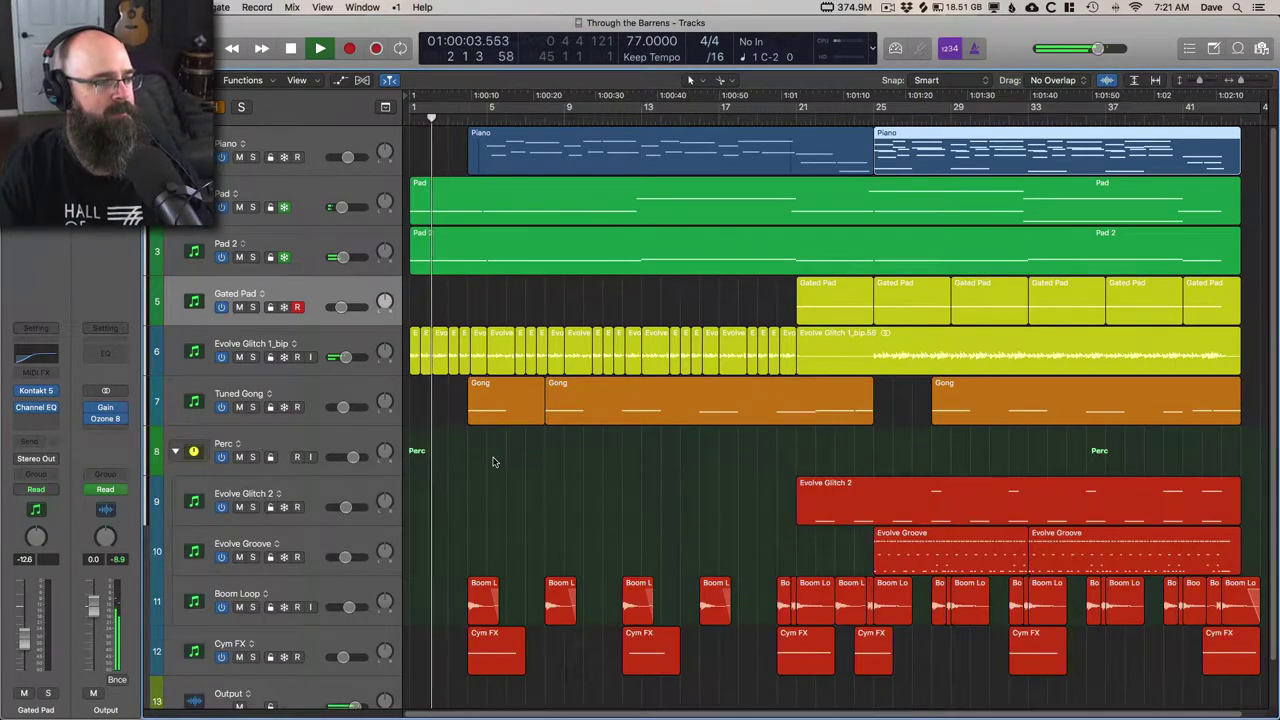
pyautogui.press('super+a')
pyautogui.click(499, 477)
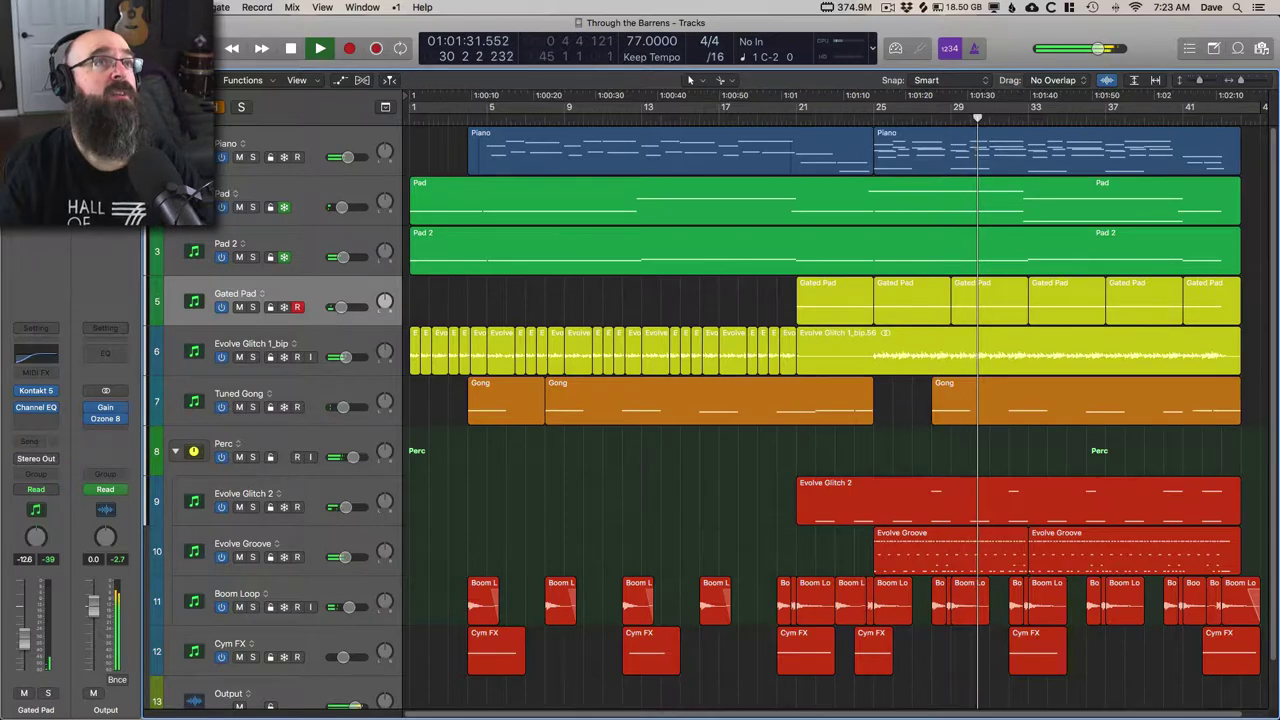
# Show the Mixer with wide channel strips, and collapse and re-expand the Perc stack's subtracks
pyautogui.press('super+2')
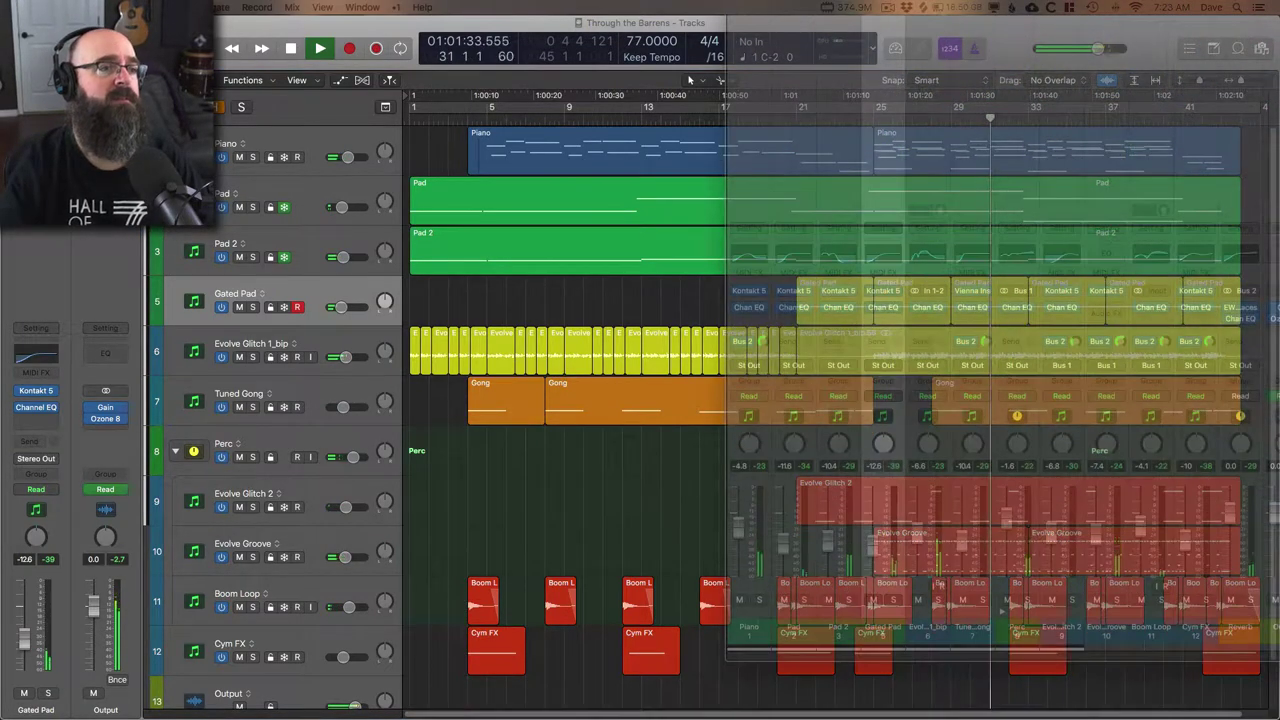
pyautogui.press('super+2')
pyautogui.press('super+2')
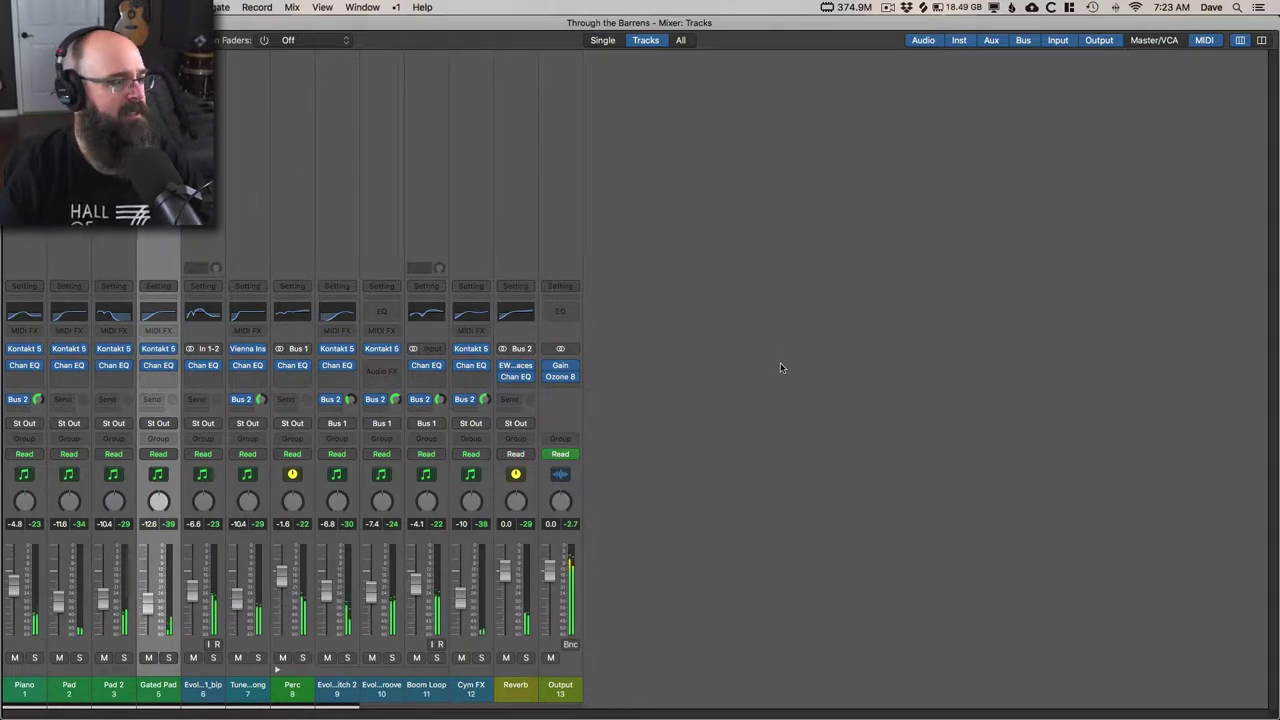
pyautogui.click(1262, 40)
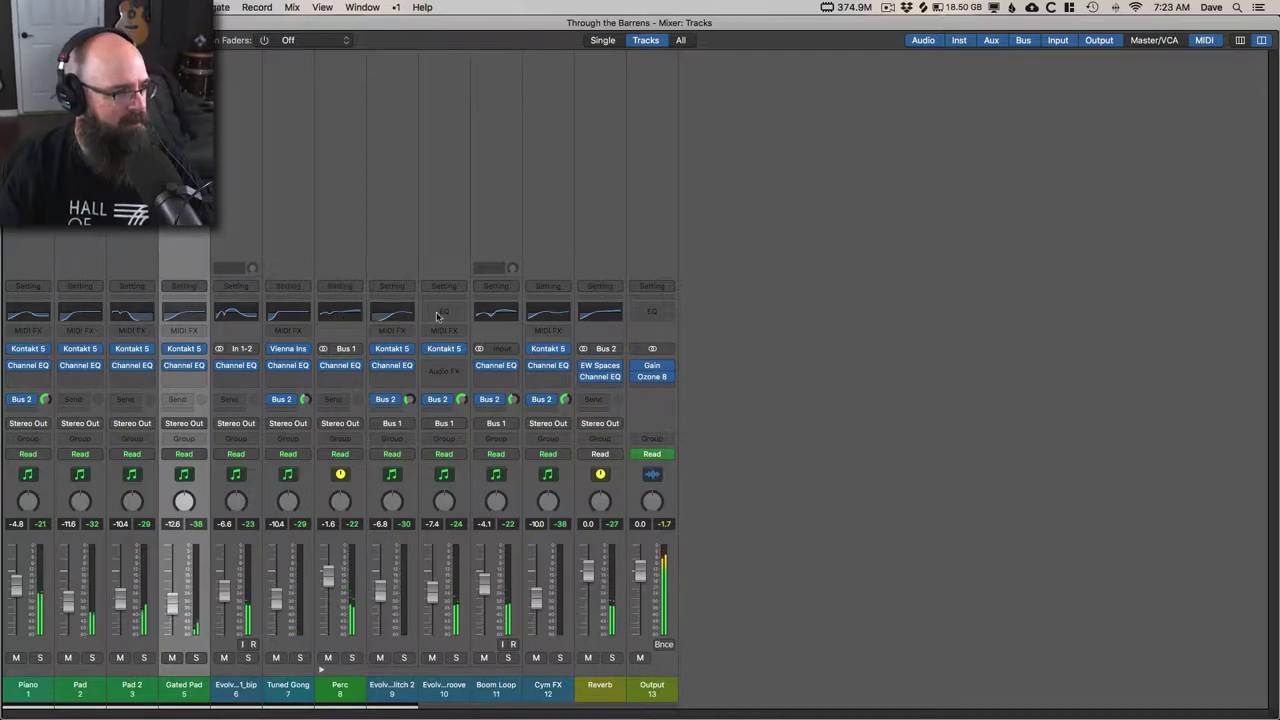
pyautogui.press('super+BackSpace')
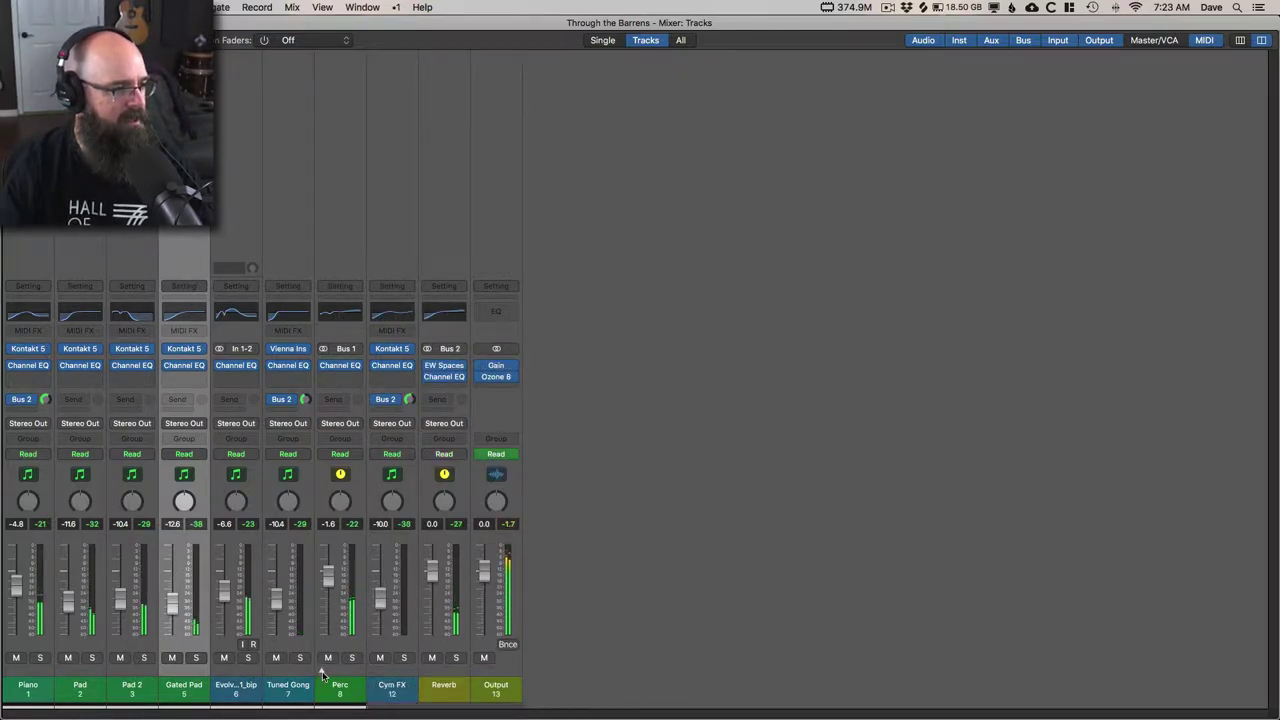
pyautogui.press('super+z')
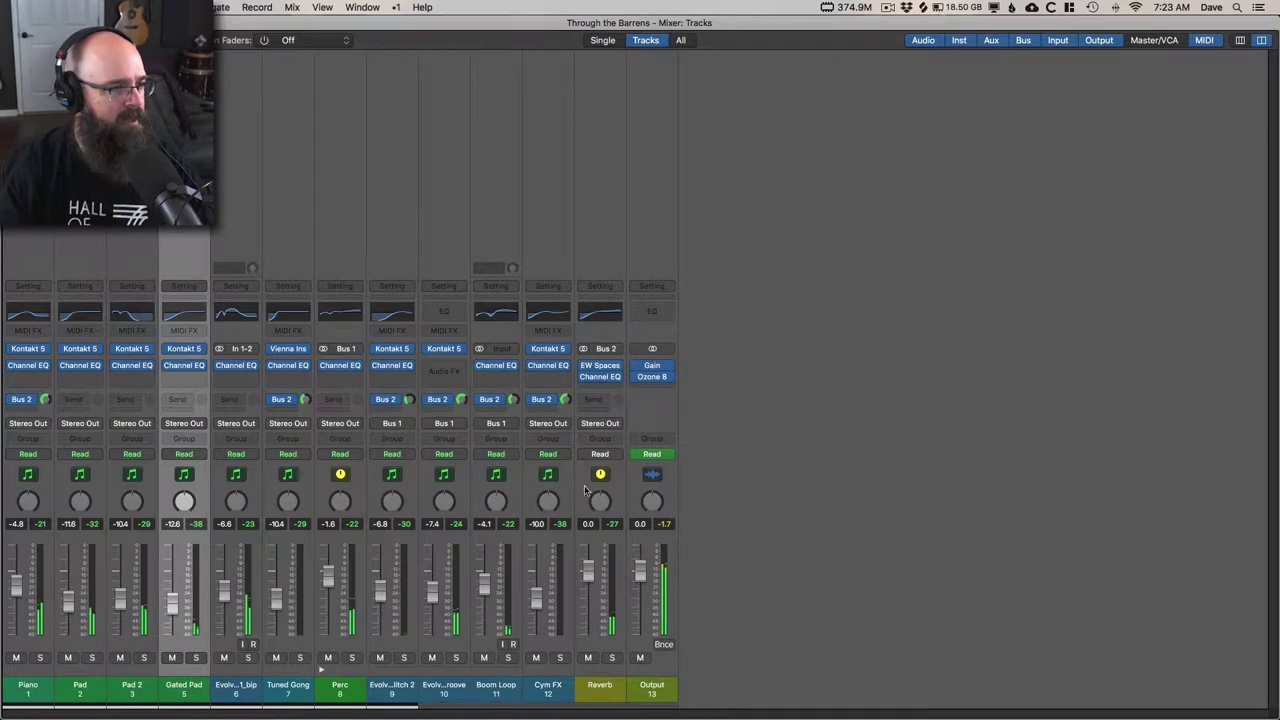
# Open the Gain and Ozone 8 plug-ins on the Output channel and show Ozone's Equalizer module
pyautogui.click(654, 366)
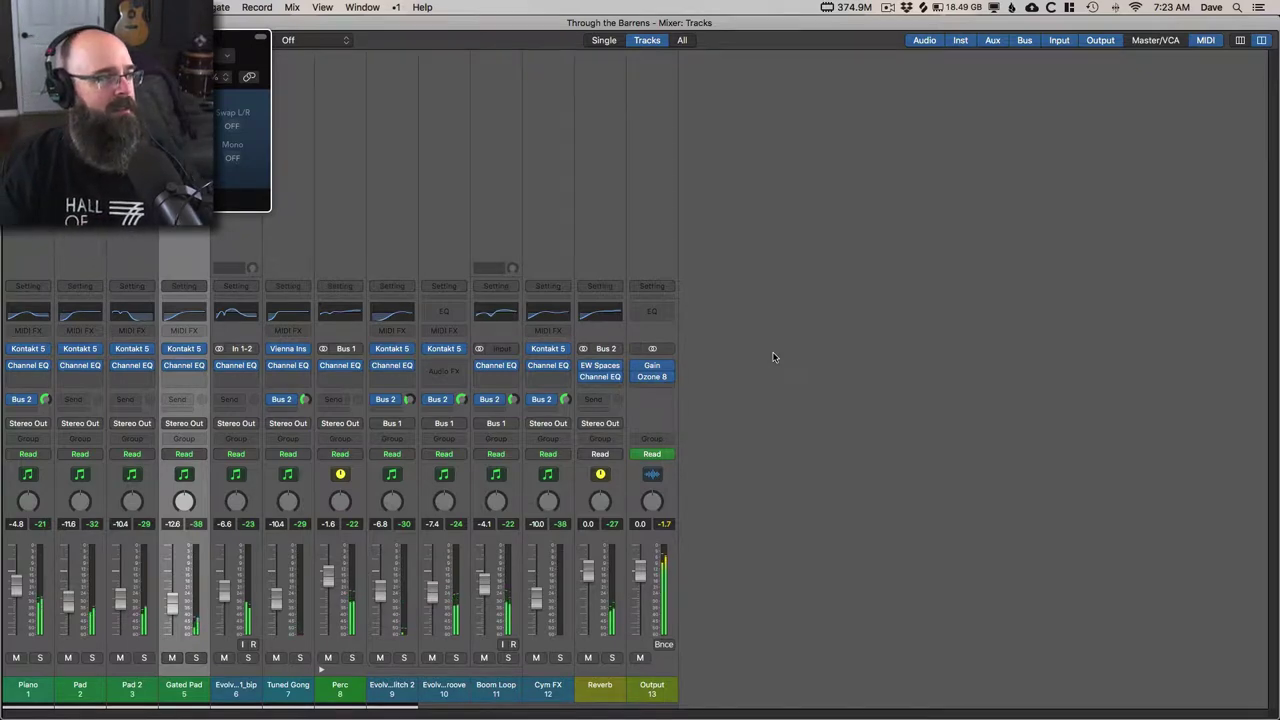
pyautogui.moveTo(654, 379)
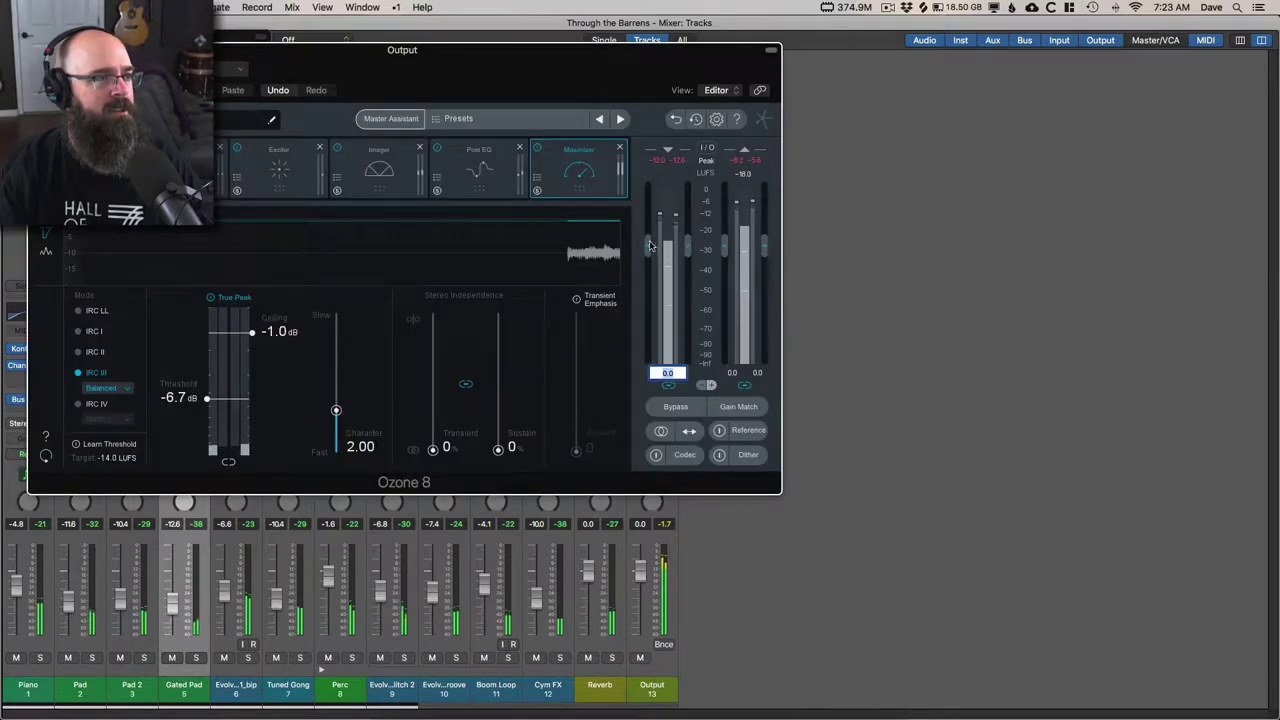
pyautogui.moveTo(566, 63); pyautogui.dragTo(931, 146)
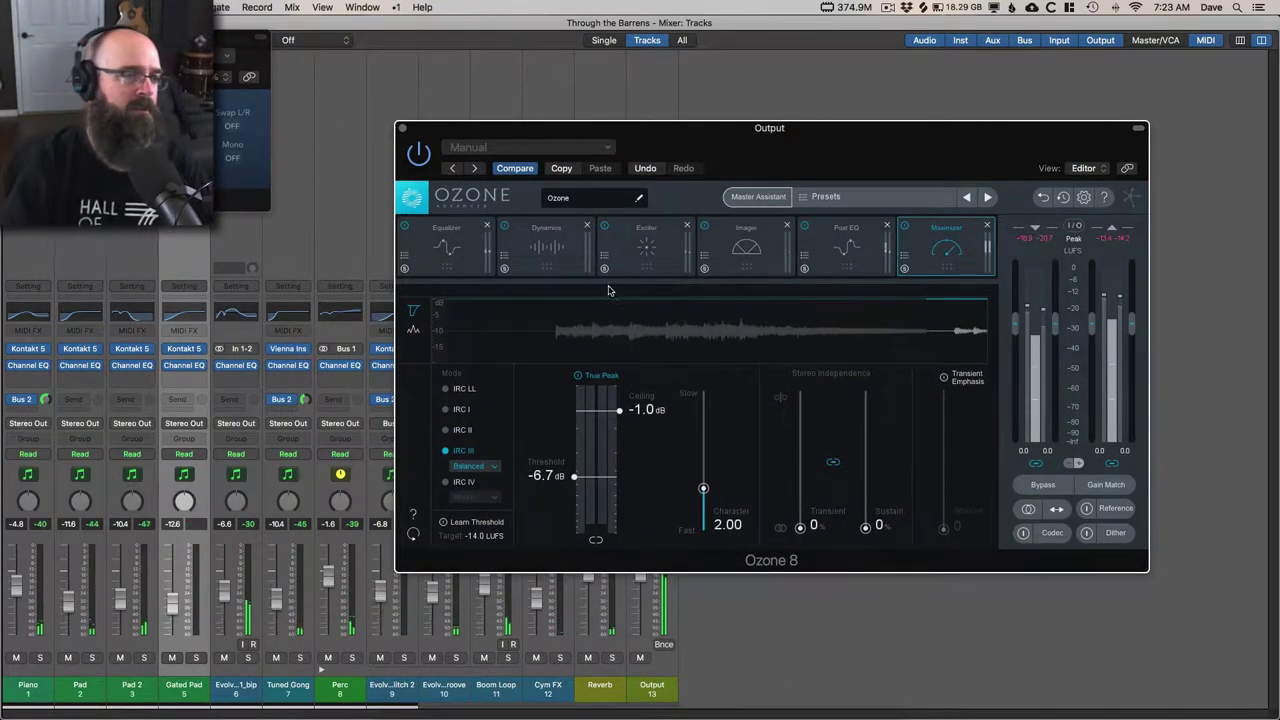
pyautogui.click(468, 243)
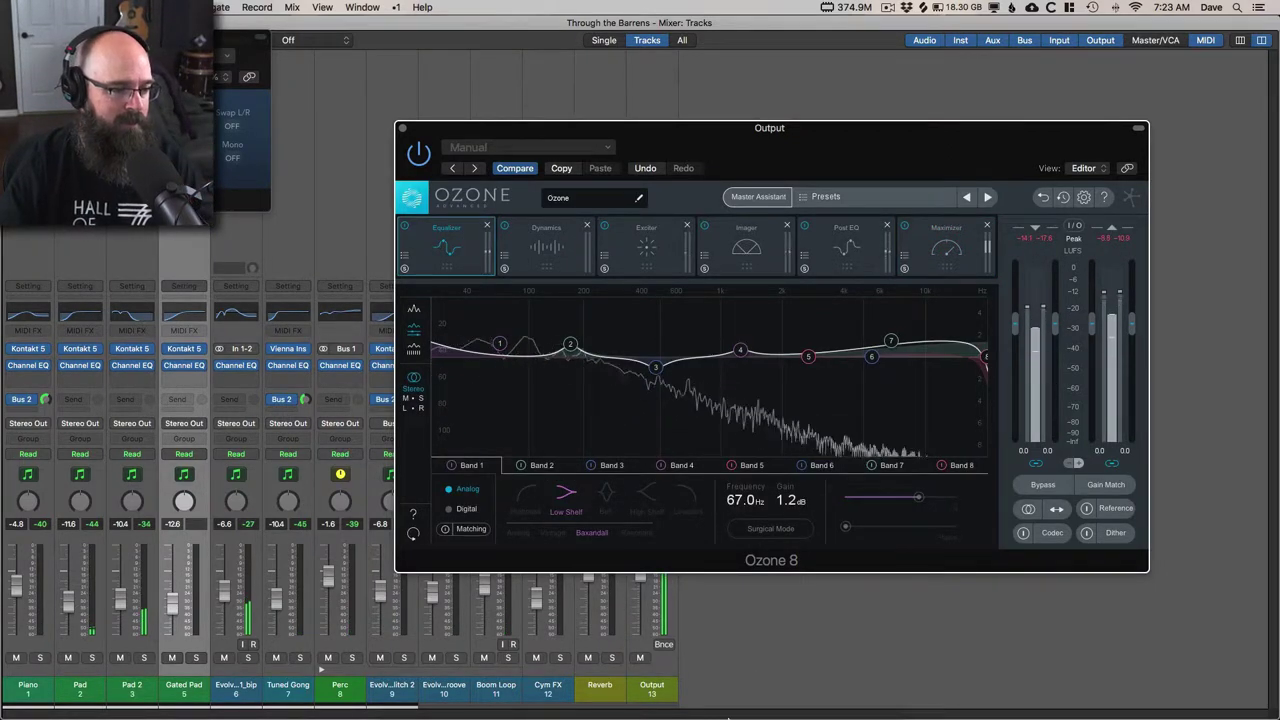
# Switch to the iZotope Updater and let it reopen its windows, and return to Ozone 8 and reposition its window
pyautogui.click(767, 686)
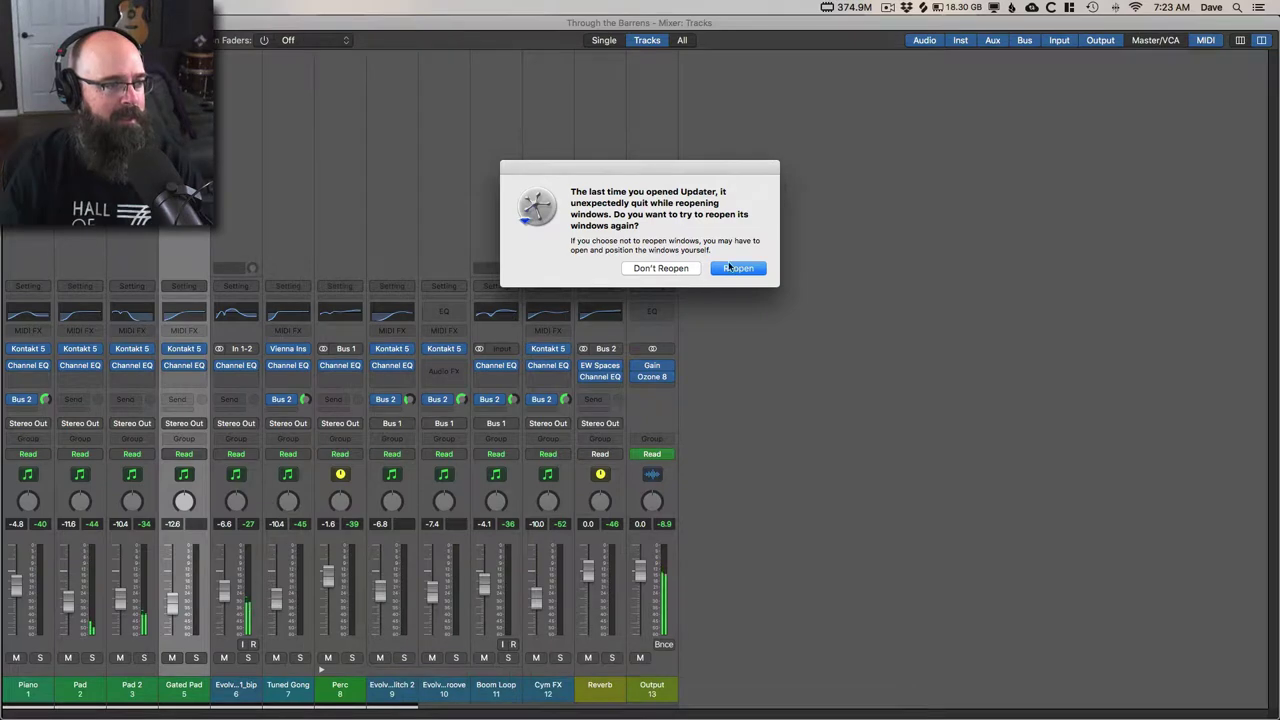
pyautogui.click(729, 268)
pyautogui.click(875, 137)
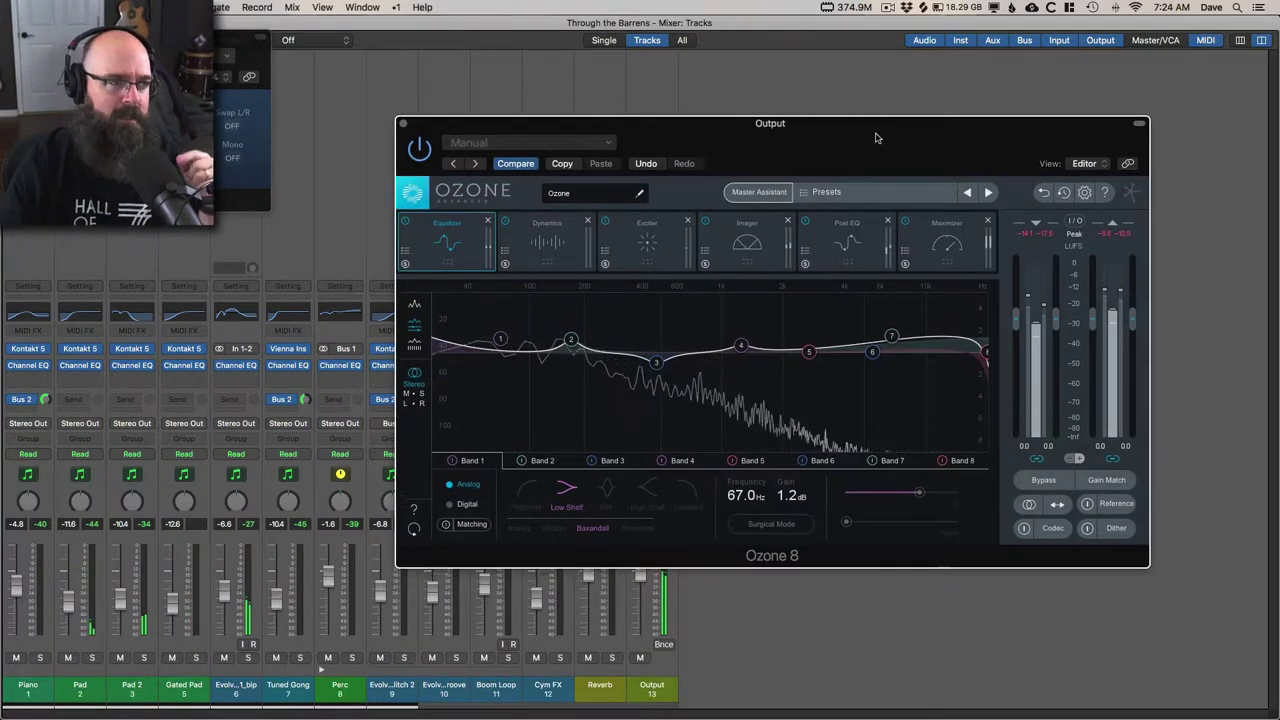
pyautogui.moveTo(875, 137); pyautogui.dragTo(849, 109)
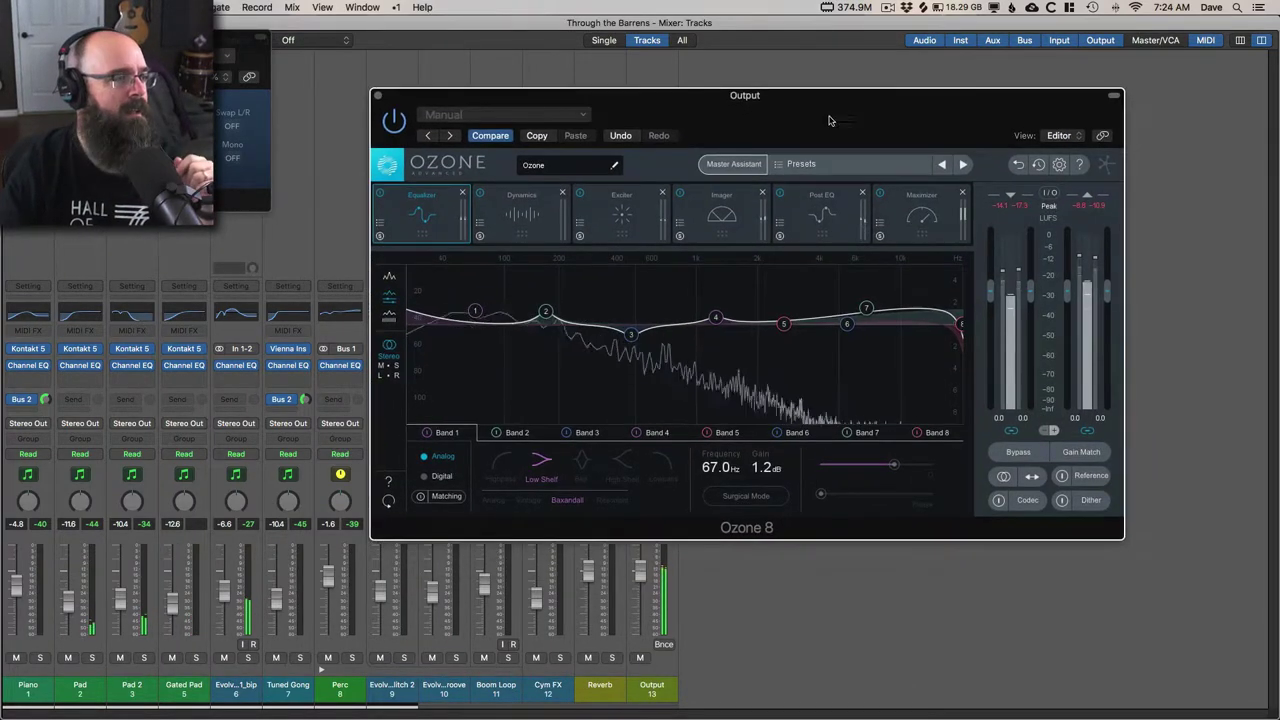
# Inspect the settings of Ozone's Dynamics, Exciter and Imager modules on the Output channel
pyautogui.click(520, 218)
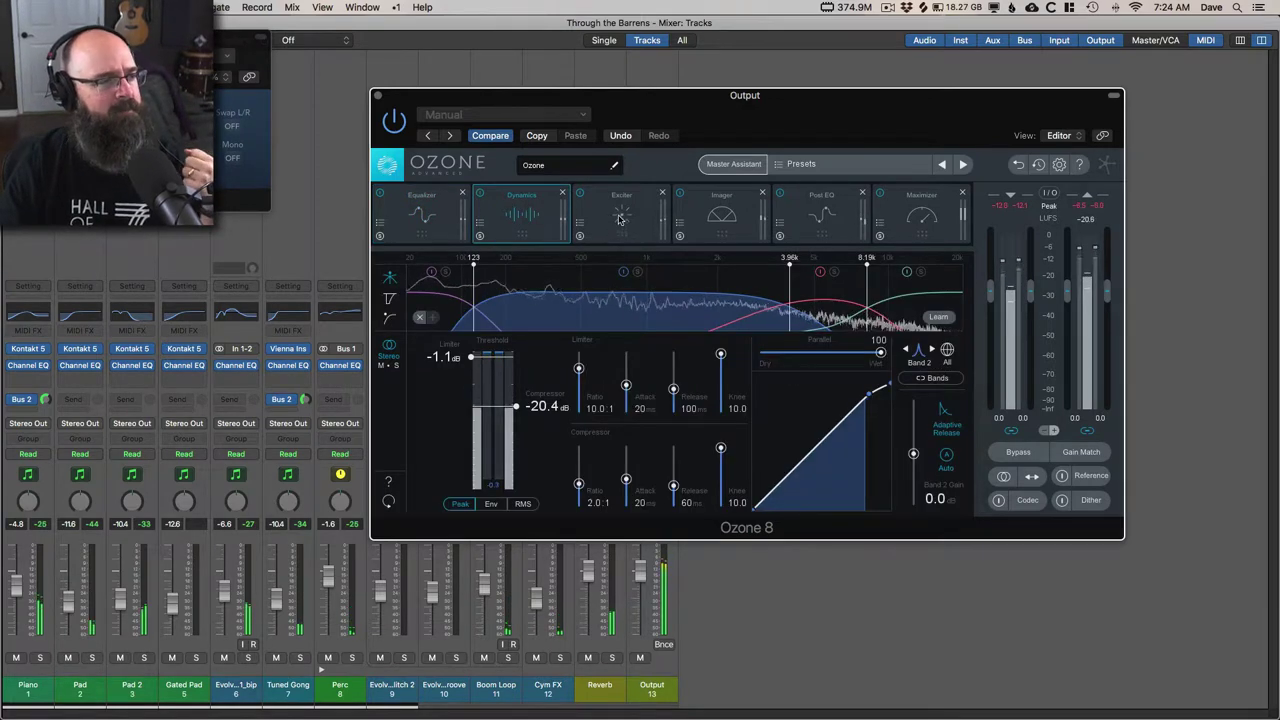
pyautogui.click(620, 218)
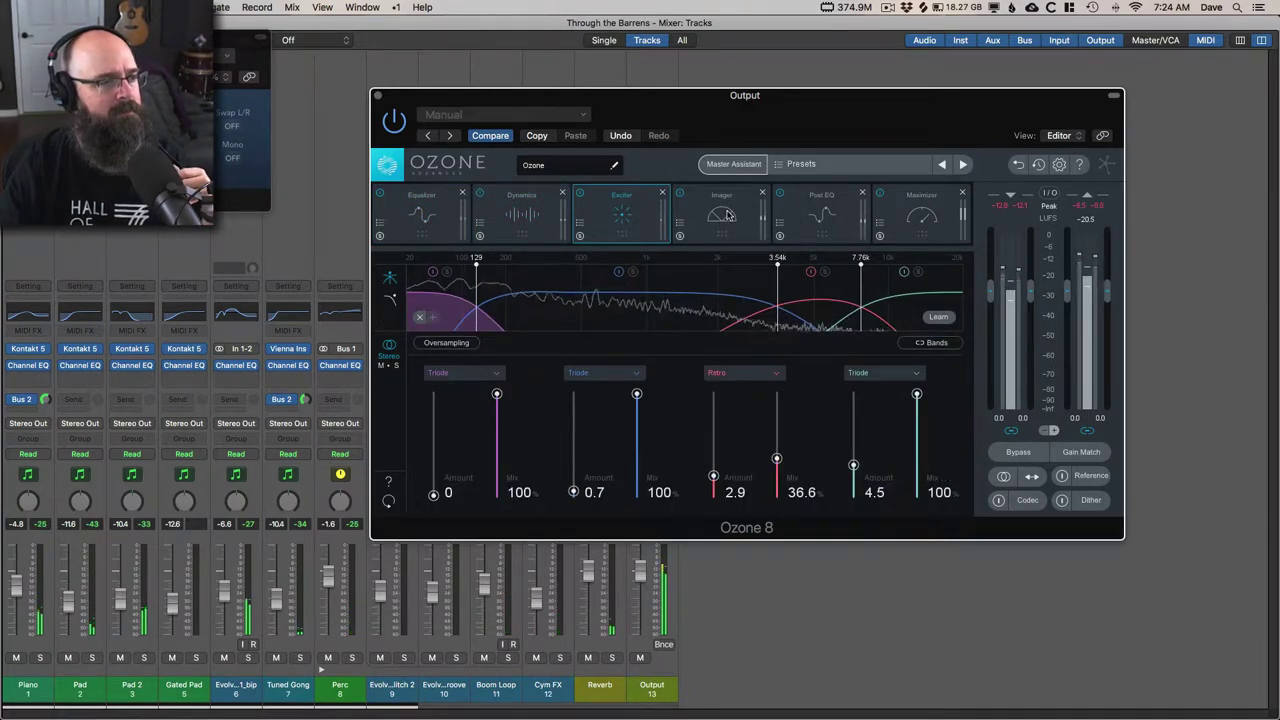
pyautogui.click(729, 215)
pyautogui.click(642, 215)
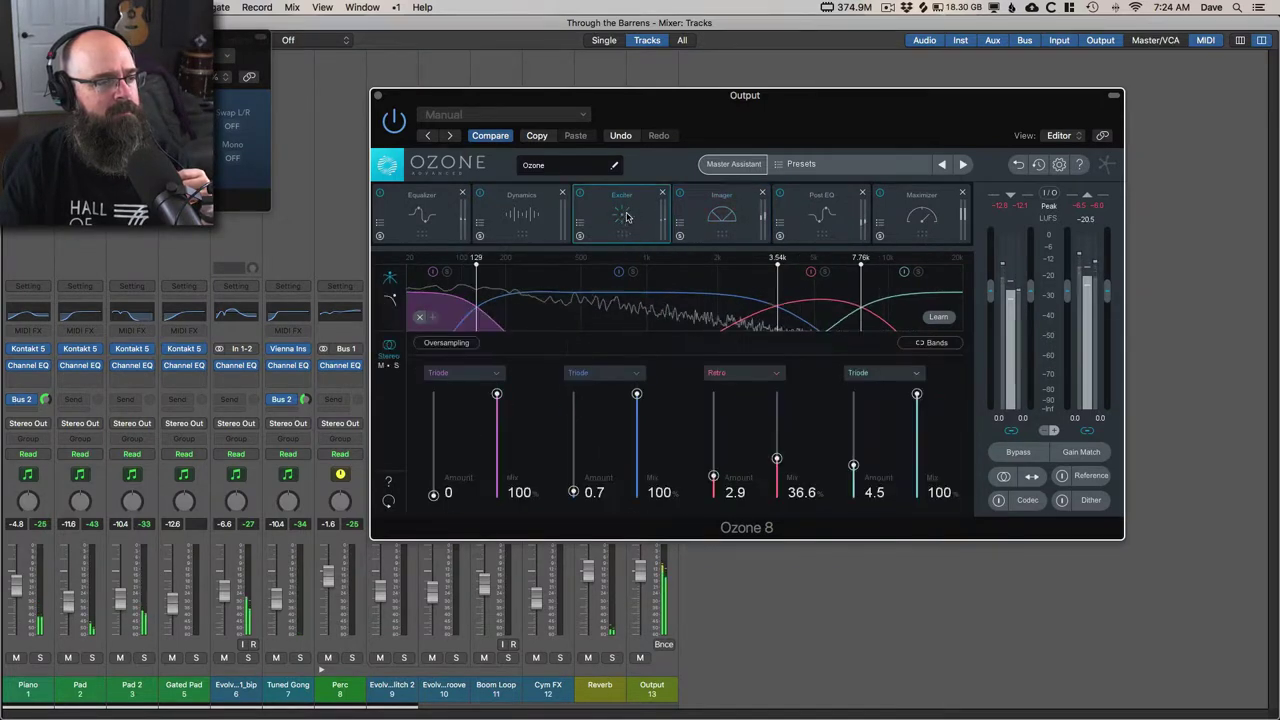
pyautogui.click(716, 222)
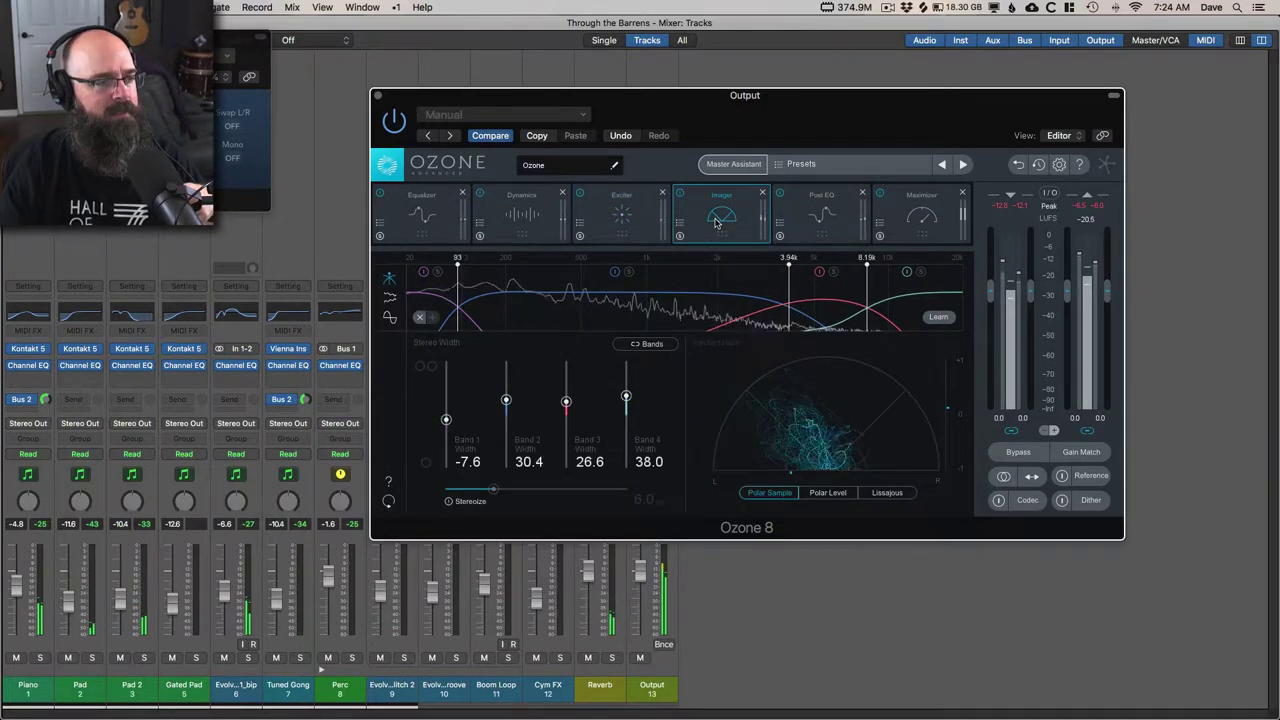
# Show Ozone's Post EQ module and compare its Mid and Side curves during playback
pyautogui.click(822, 219)
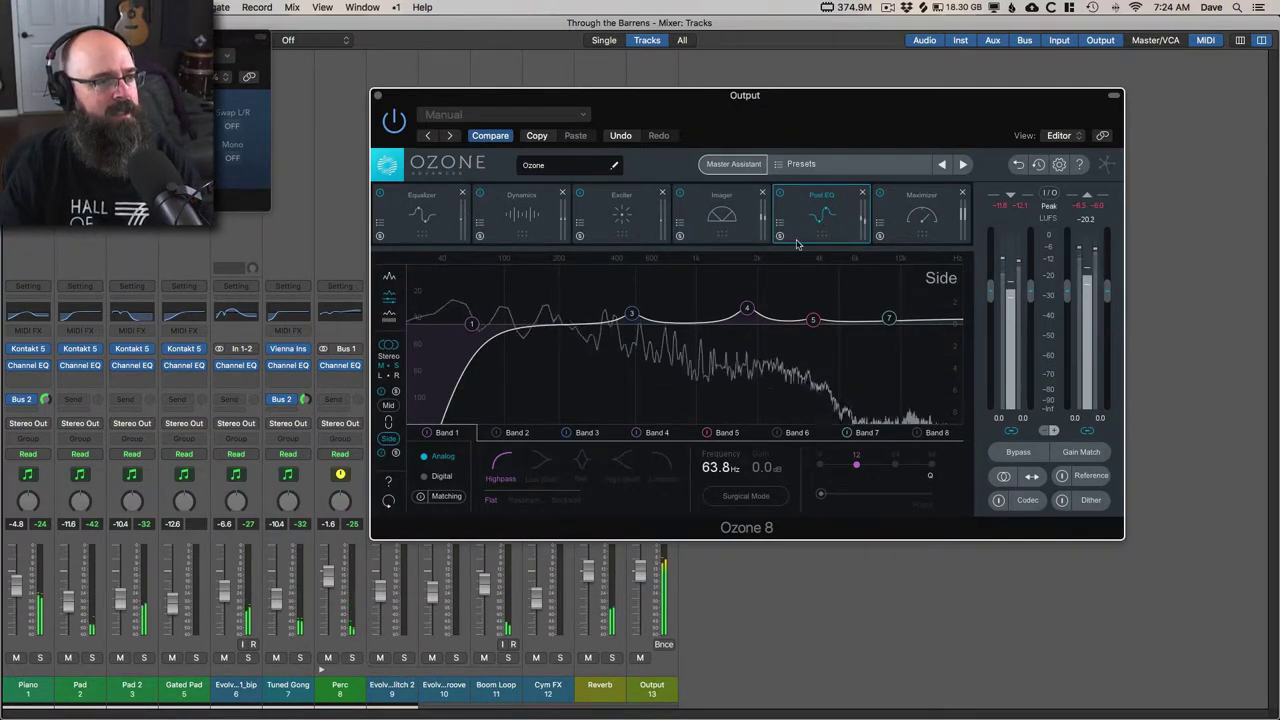
pyautogui.click(386, 407)
pyautogui.click(387, 440)
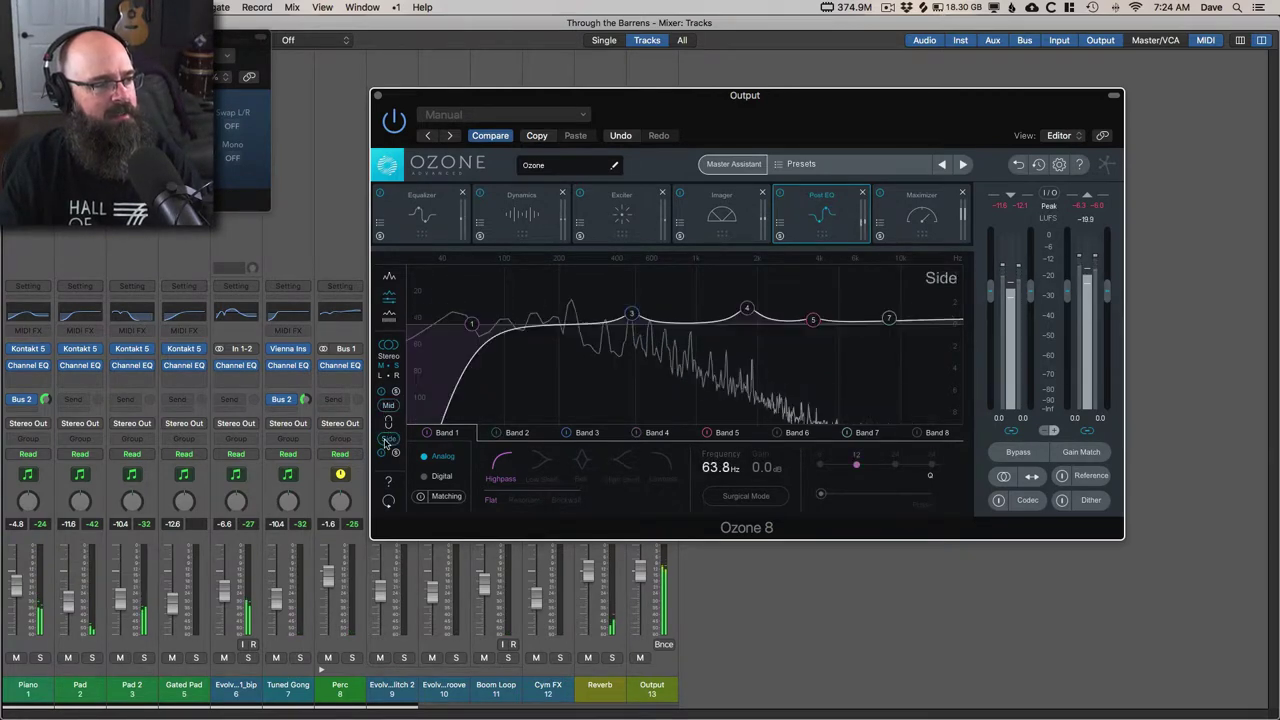
pyautogui.click(389, 406)
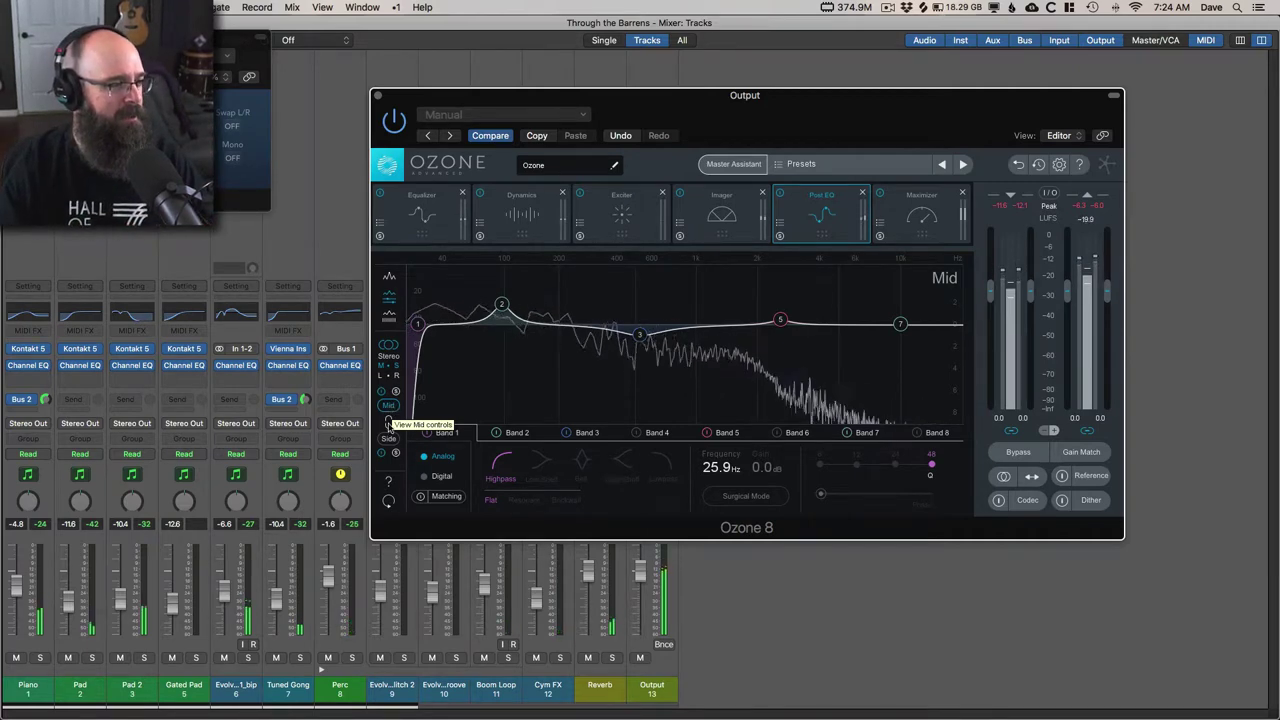
pyautogui.click(389, 439)
pyautogui.click(389, 406)
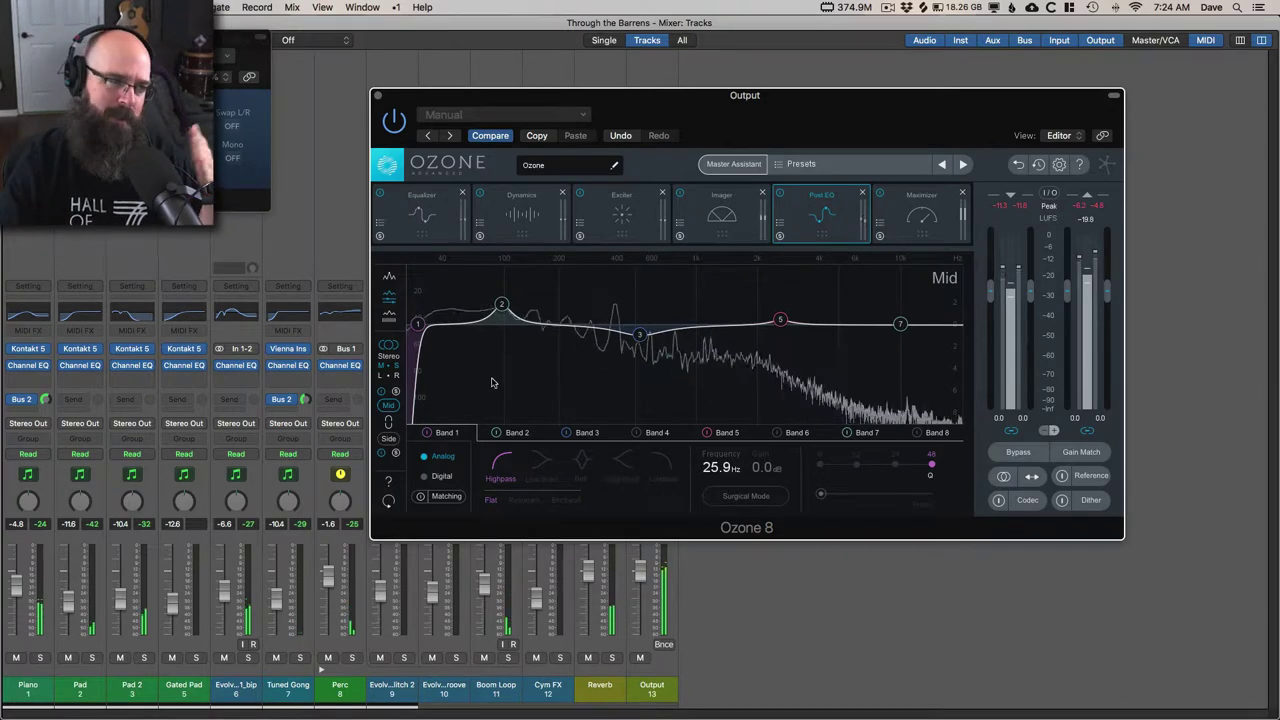
pyautogui.click(388, 440)
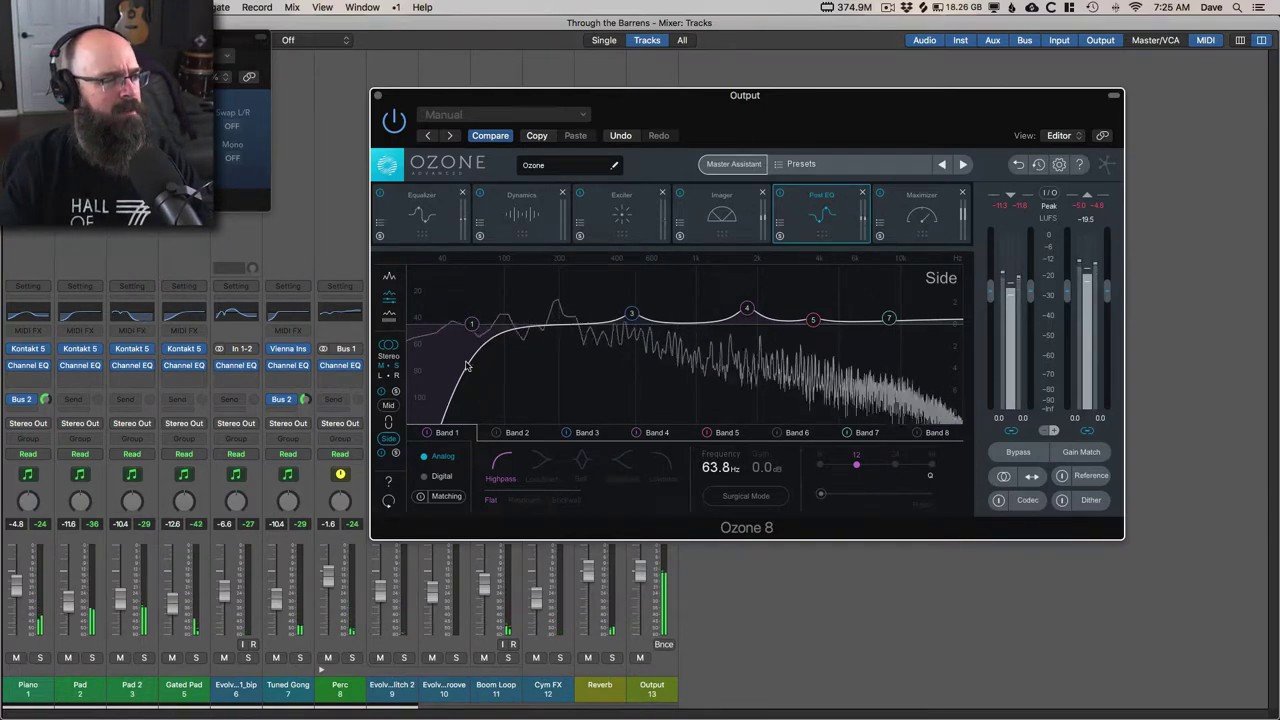
pyautogui.click(389, 406)
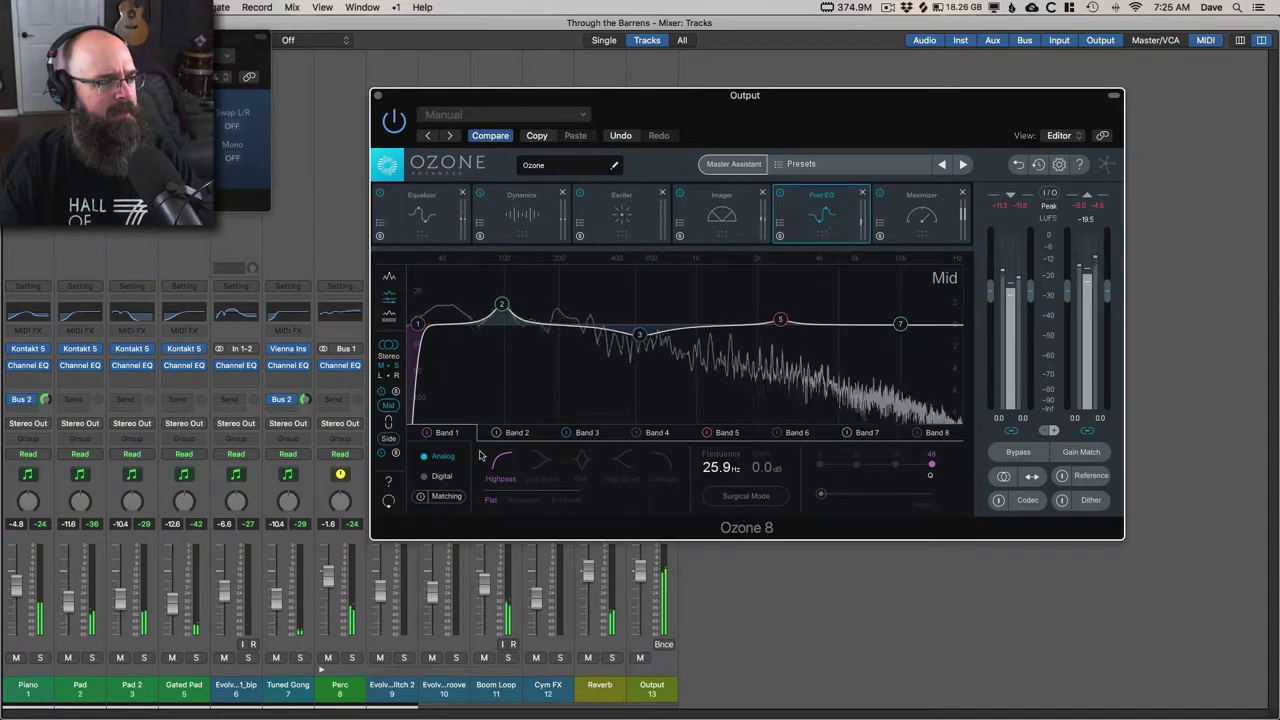
# Examine the Maximizer's settings and the output loudness meter, and close Ozone 8
pyautogui.click(915, 226)
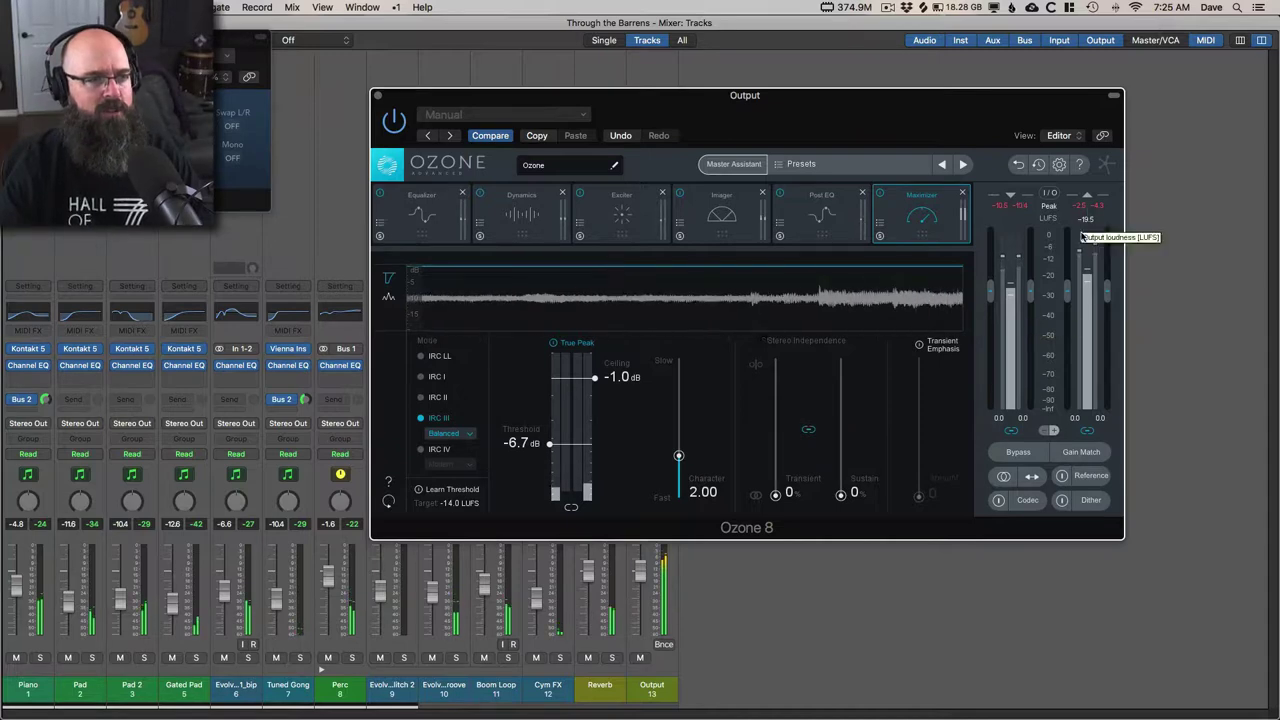
pyautogui.moveTo(1035, 106); pyautogui.dragTo(1044, 99)
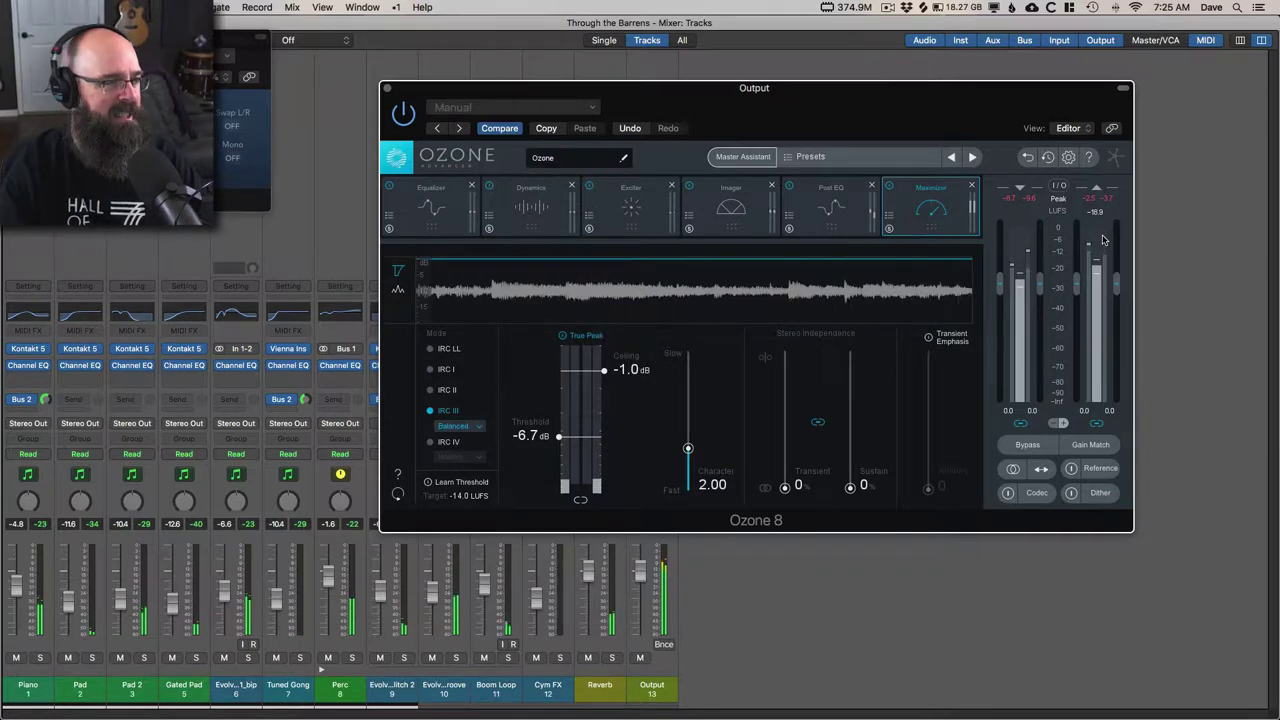
pyautogui.click(386, 88)
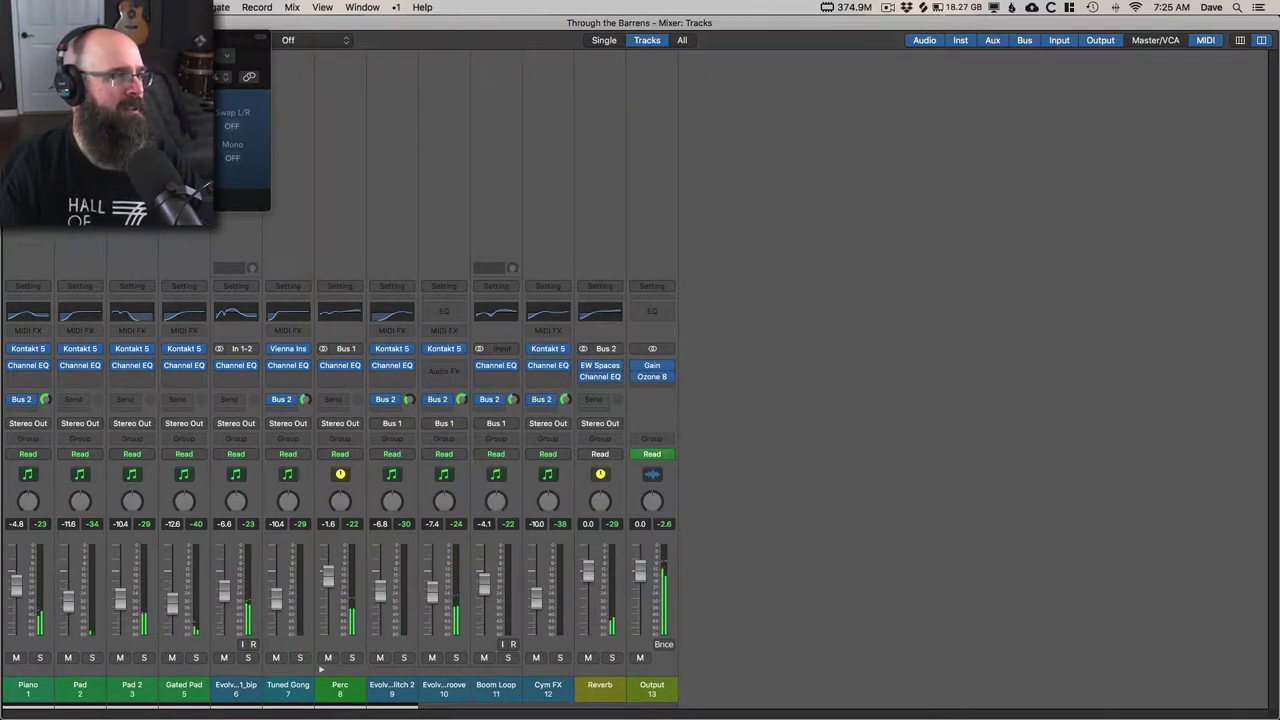
# Leave the Mixer for the Tracks window and stop playback at about bar 38
pyautogui.press('super+Tab')
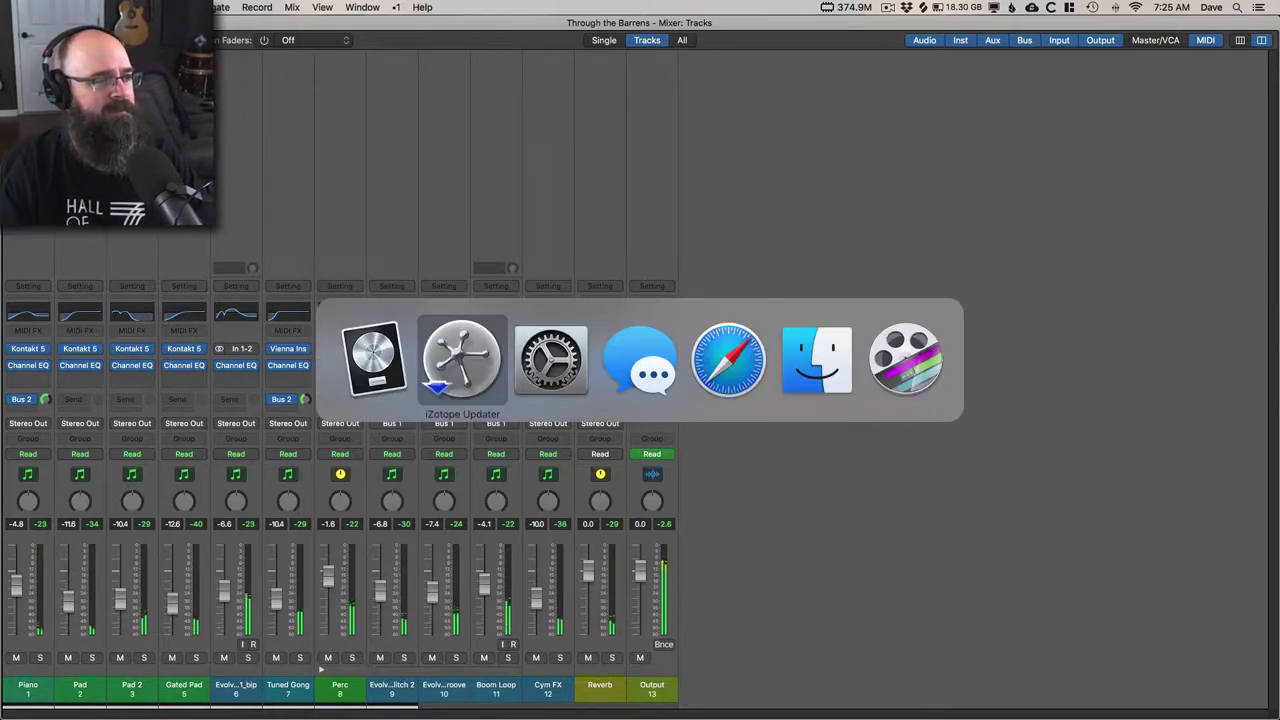
pyautogui.press('super+2')
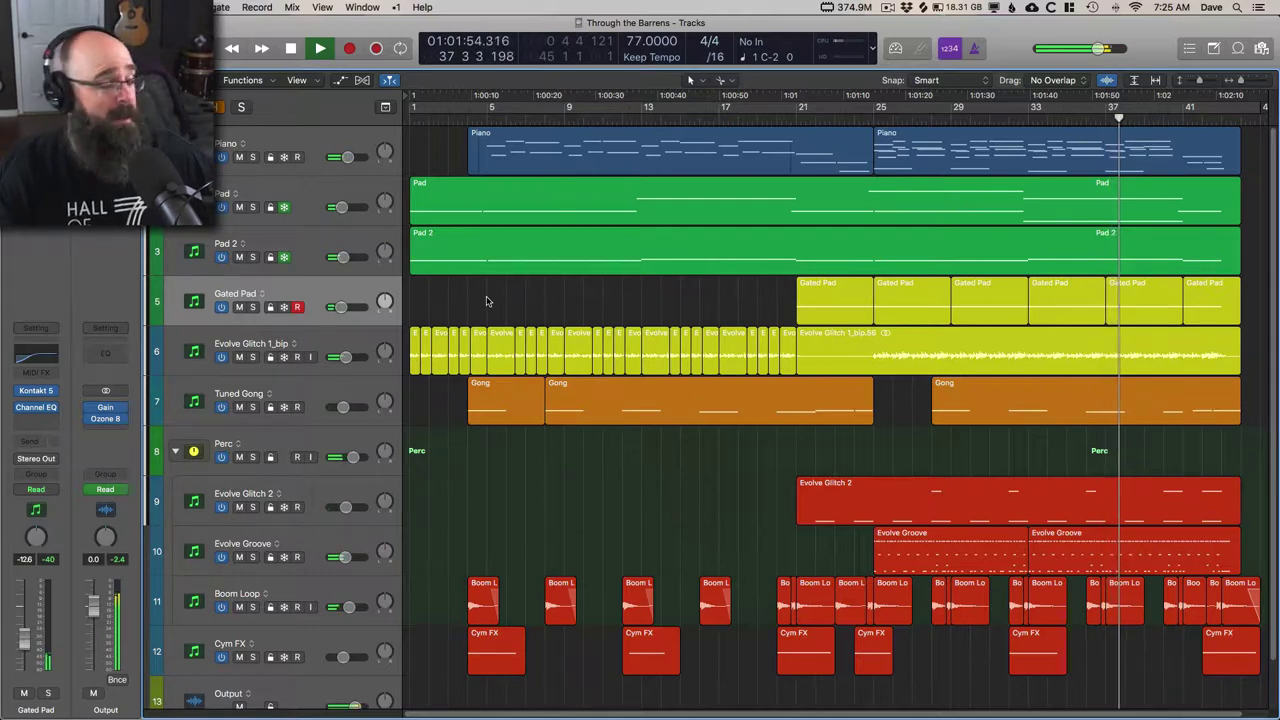
pyautogui.press('space')
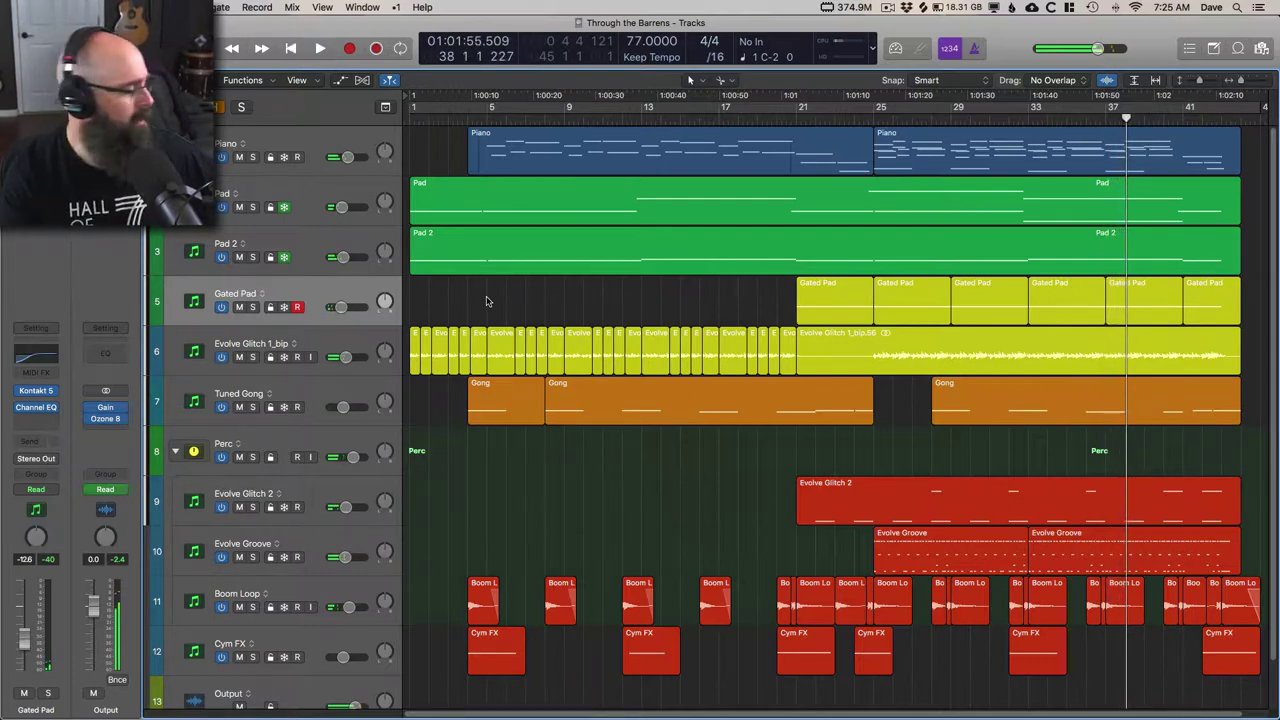